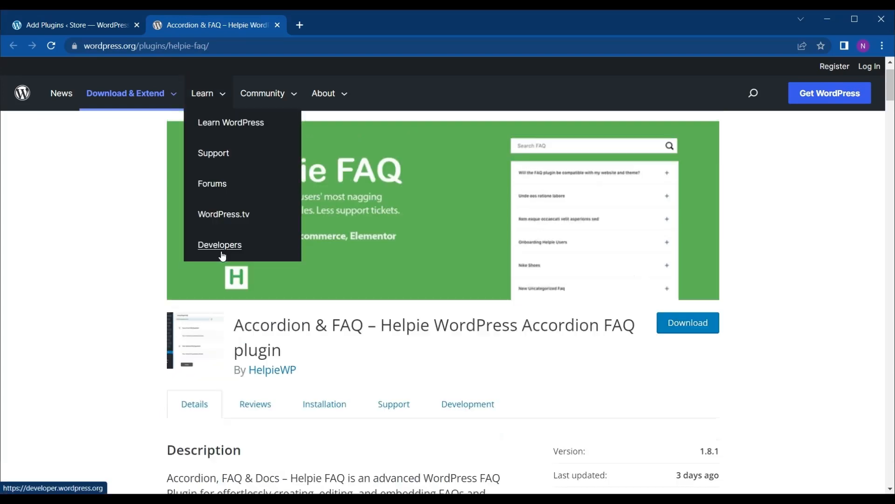
Return to the WordPress plugin search results for "faq" and install the Accordion & FAQ – Helpie WordPress Accordion FAQ plugin
scroll(150, 313, up, 1)
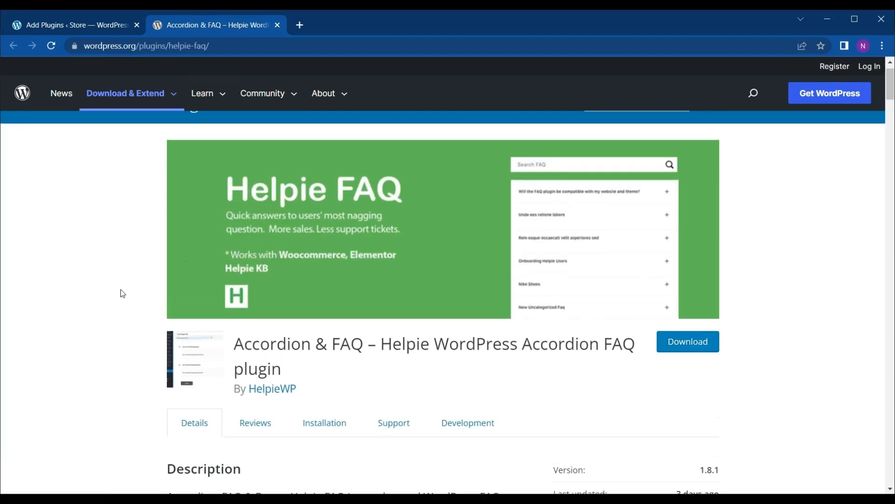
click(74, 28)
click(118, 231)
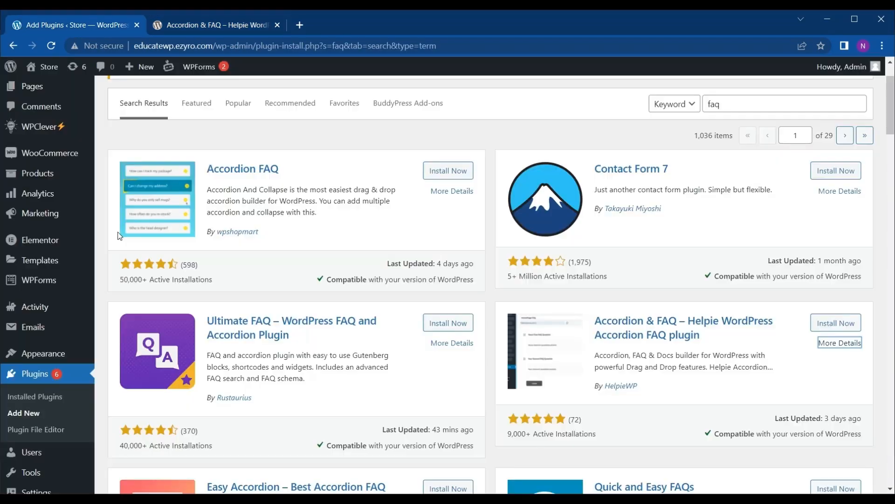
scroll(157, 229, up, 2)
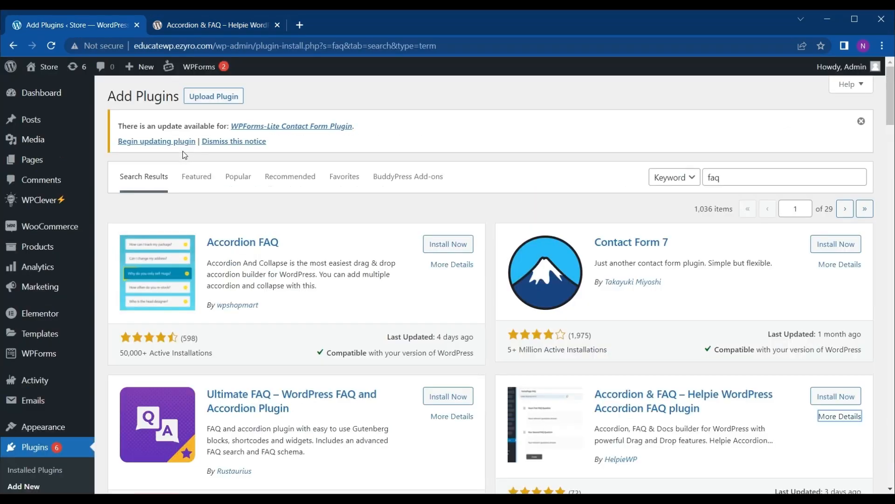
double_click(715, 178)
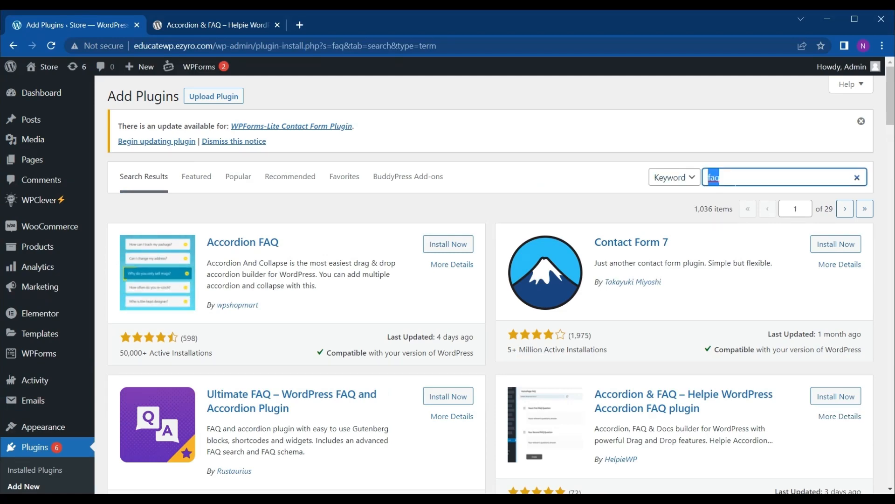
scroll(637, 206, down, 2)
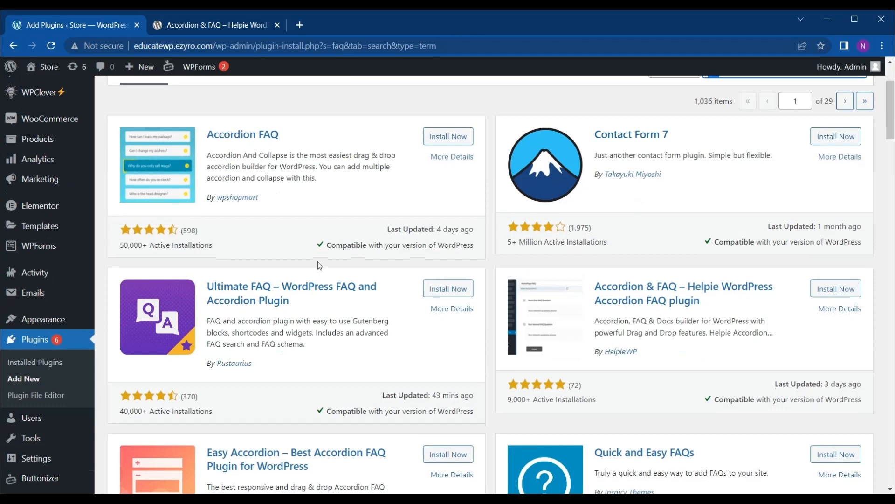
scroll(317, 262, down, 1)
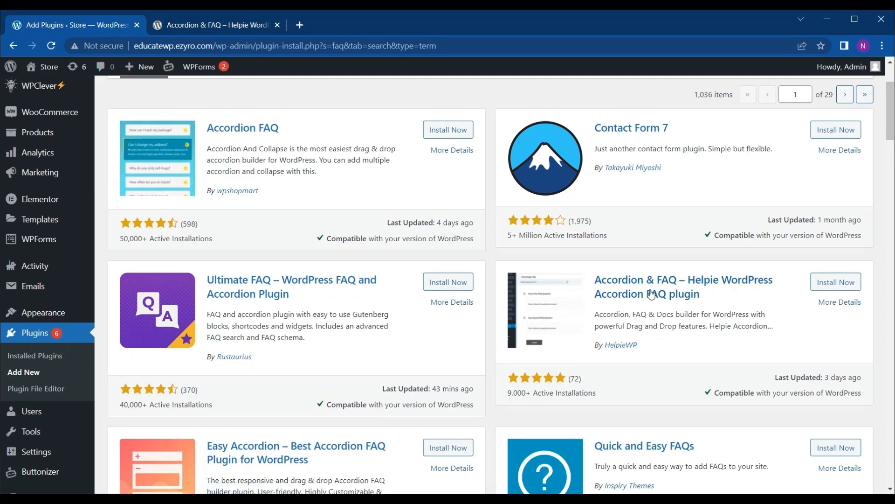
scroll(649, 294, down, 1)
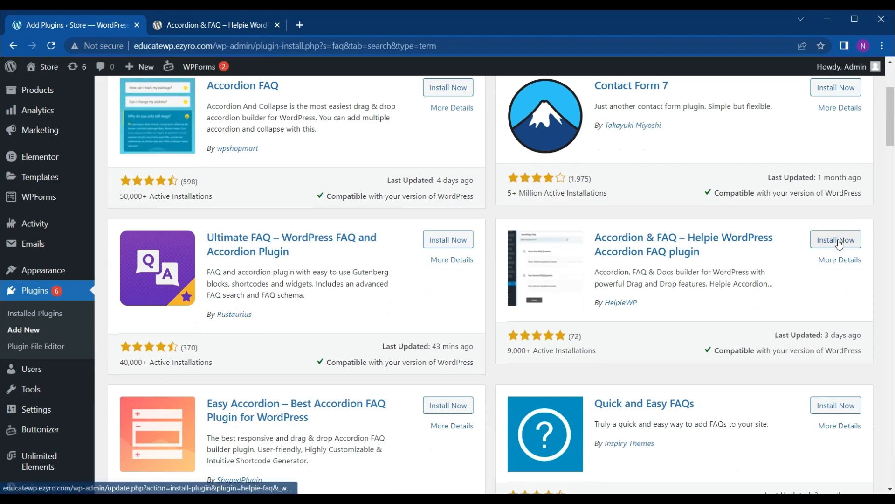
click(840, 240)
Activate the Helpie accordion FAQ plugin once its installation is complete
scroll(835, 243, up, 1)
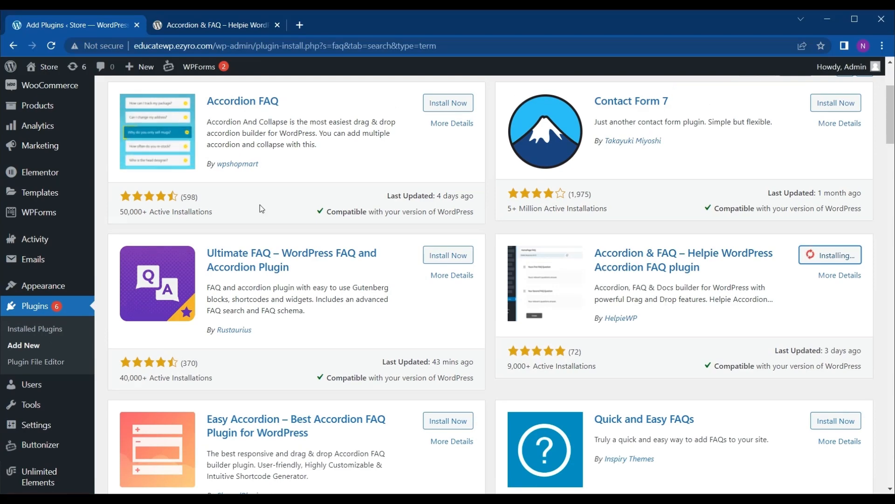
scroll(262, 208, down, 2)
scroll(262, 209, up, 1)
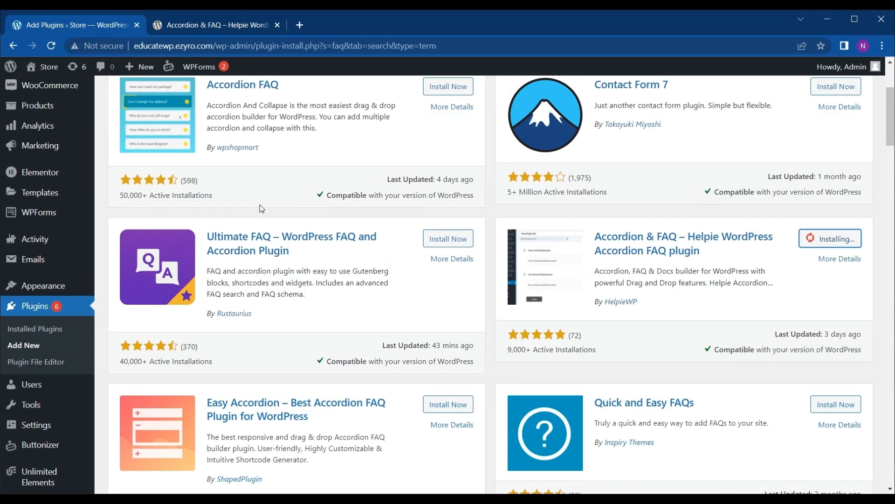
scroll(680, 309, up, 1)
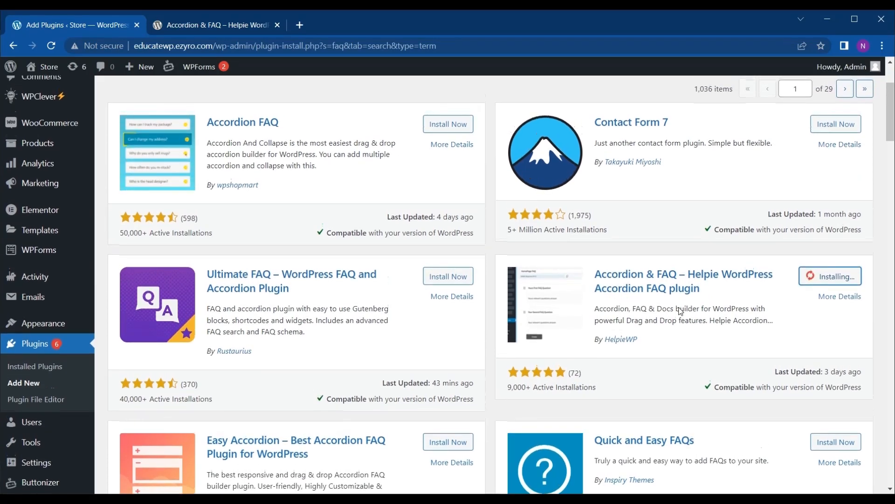
scroll(680, 312, up, 1)
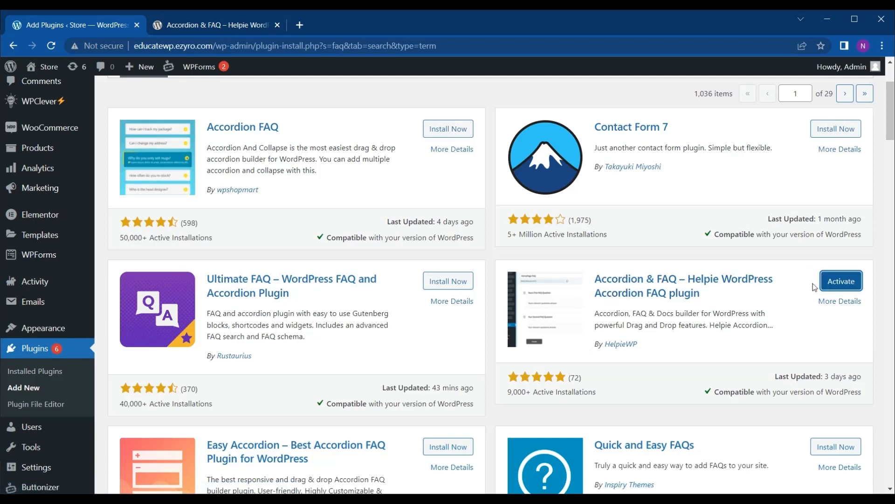
click(840, 284)
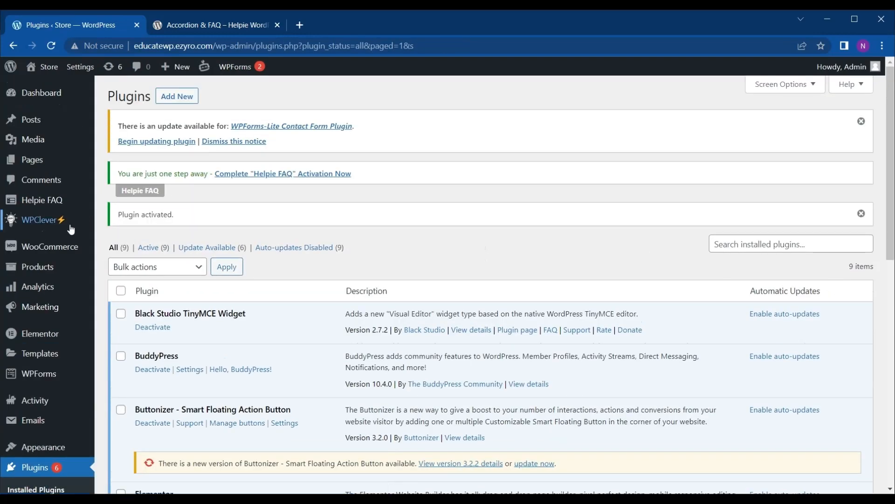
Find Helpie FAQ among the installed plugins and open its FAQ groups page
scroll(71, 229, down, 1)
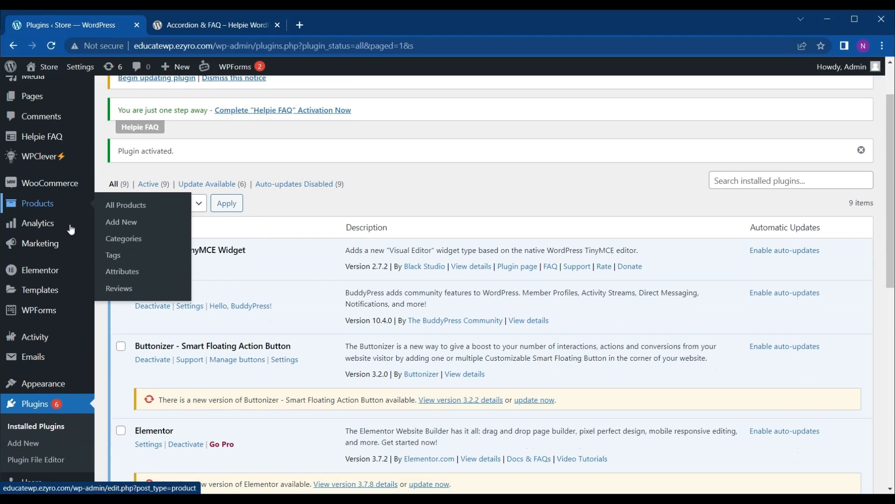
scroll(332, 337, down, 1)
scroll(332, 337, down, 3)
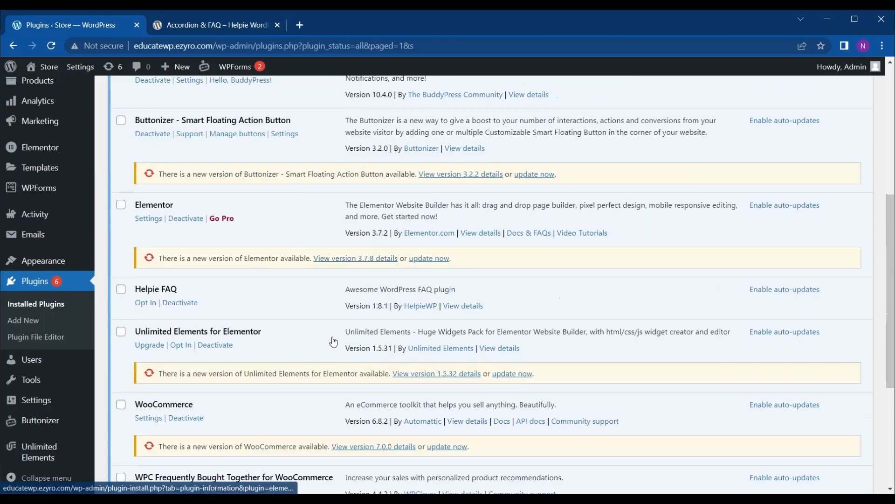
scroll(57, 308, up, 2)
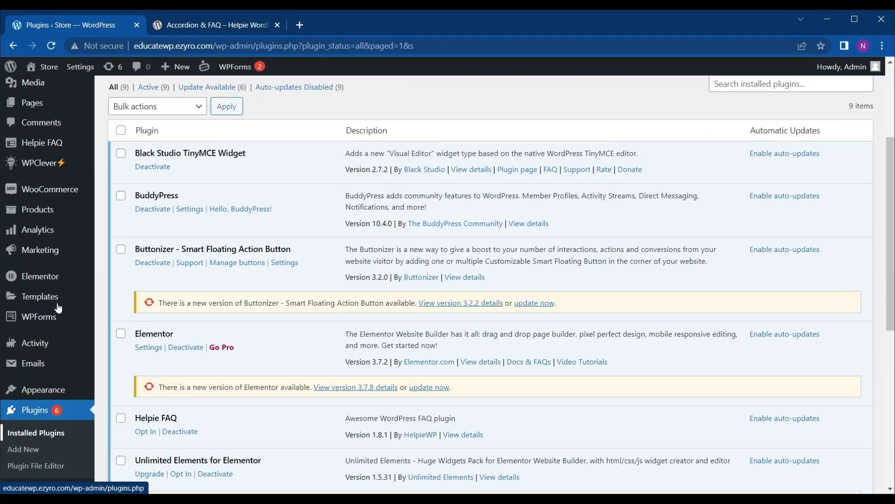
click(37, 145)
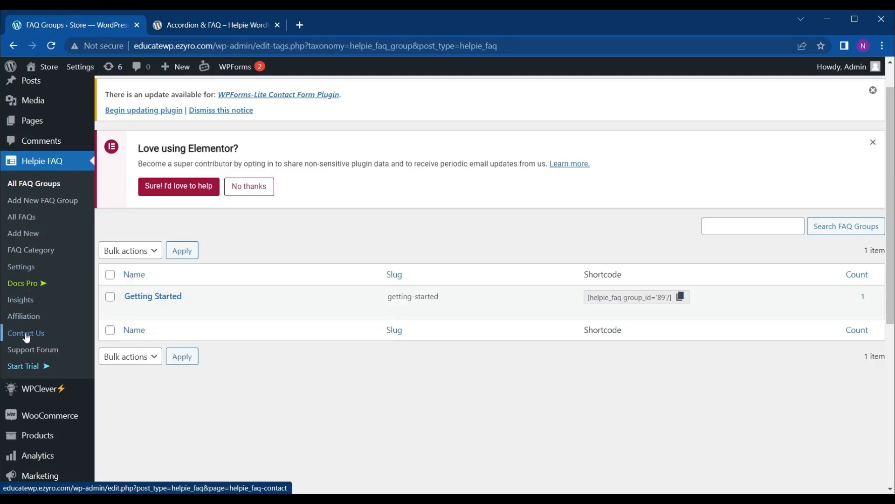
Go to the list of all Helpie FAQs and start a new FAQ entry
scroll(261, 256, up, 1)
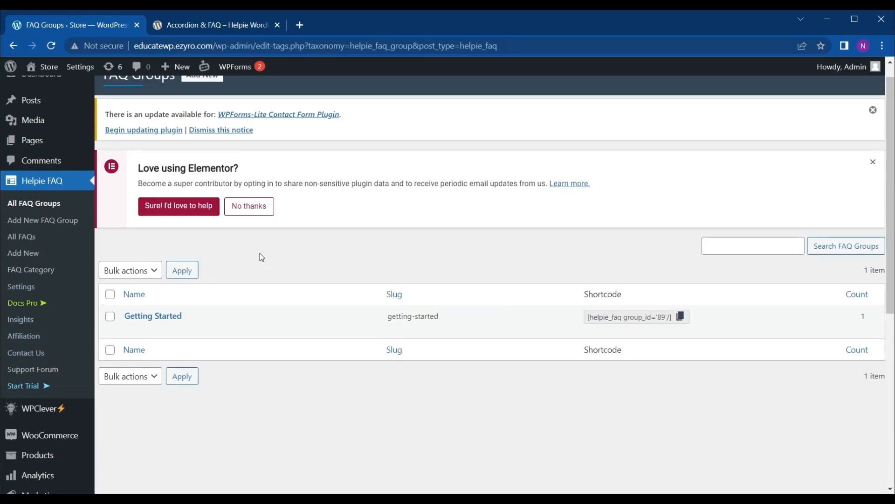
click(25, 238)
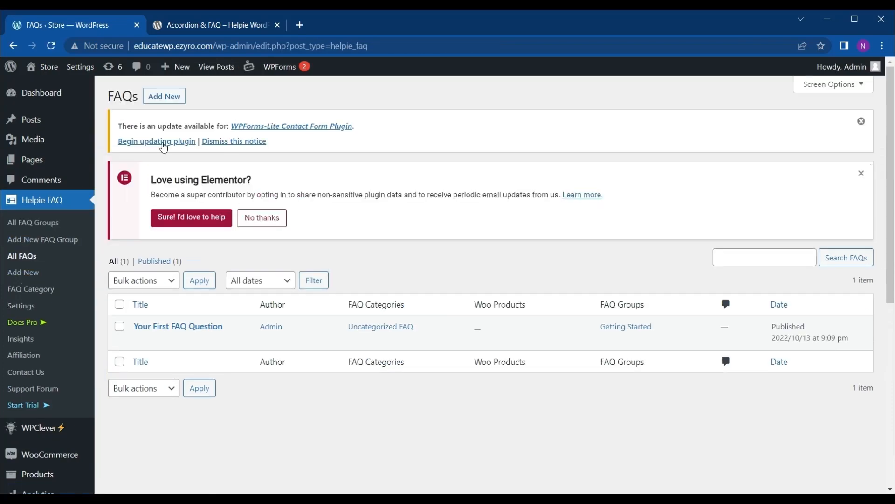
click(167, 98)
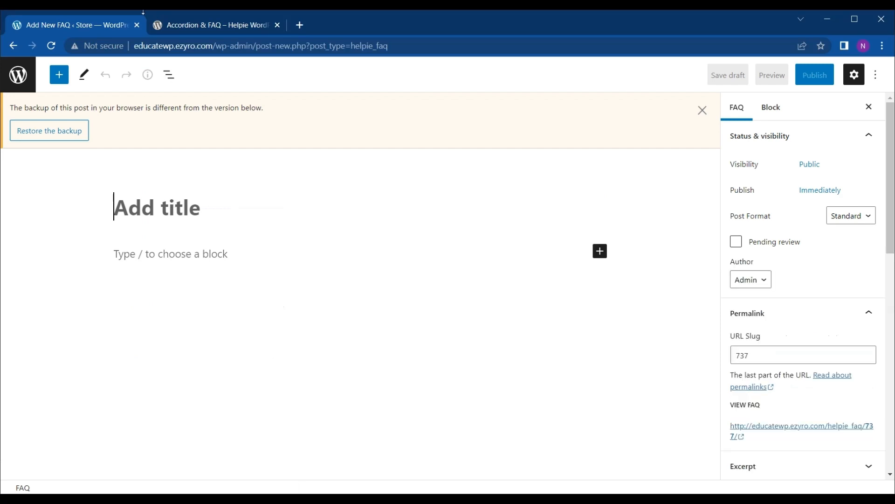
Open educatewp.ezyro.com in a new browser tab and view the Album product page from its shop
click(300, 25)
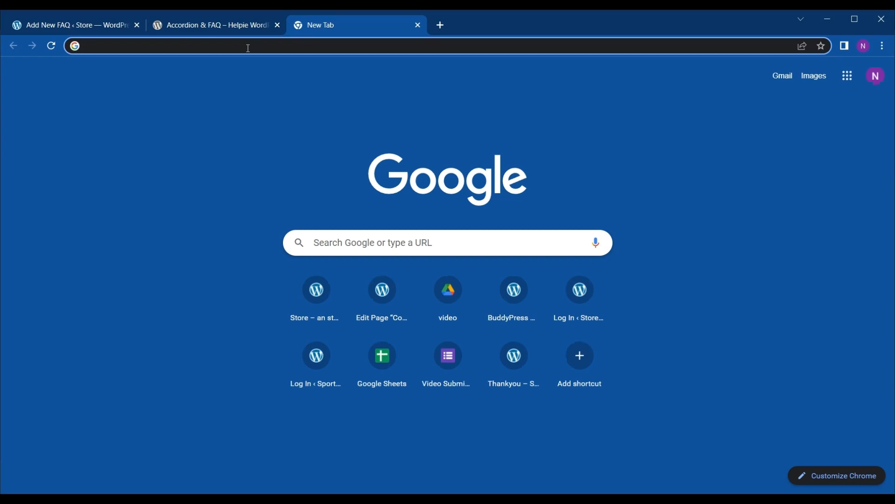
text(educatewp.ezyro.com)
key(Return)
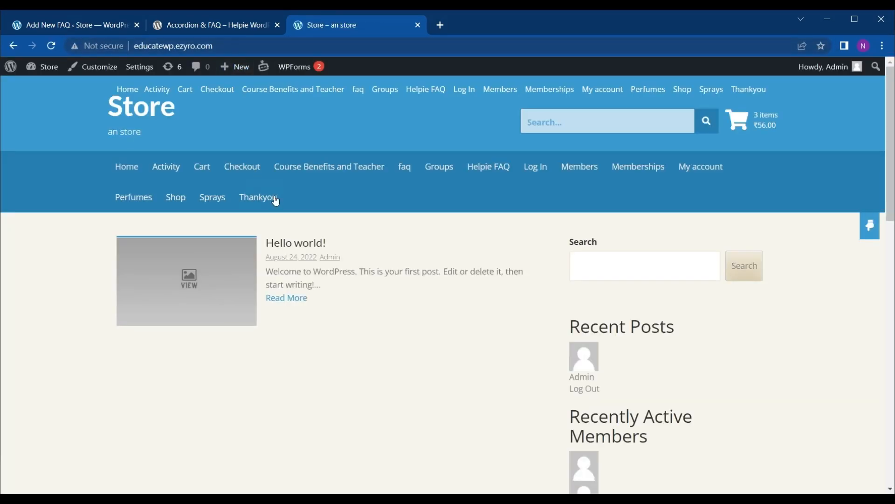
click(178, 204)
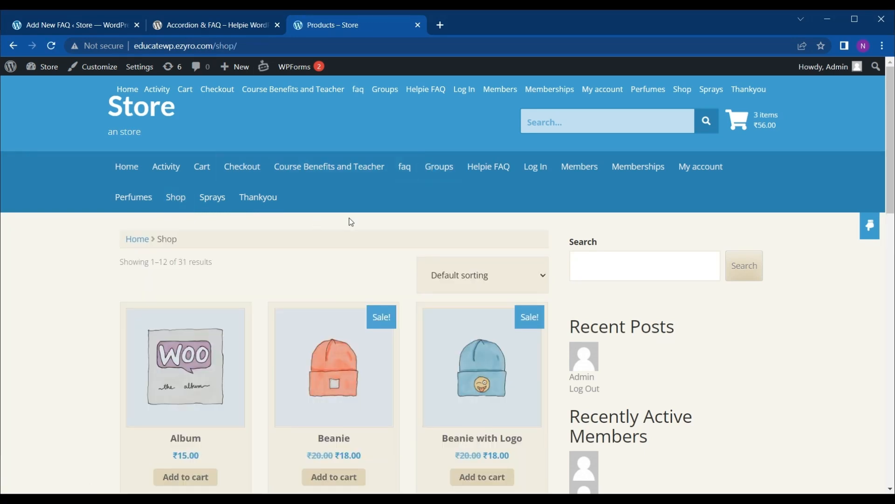
scroll(350, 222, down, 3)
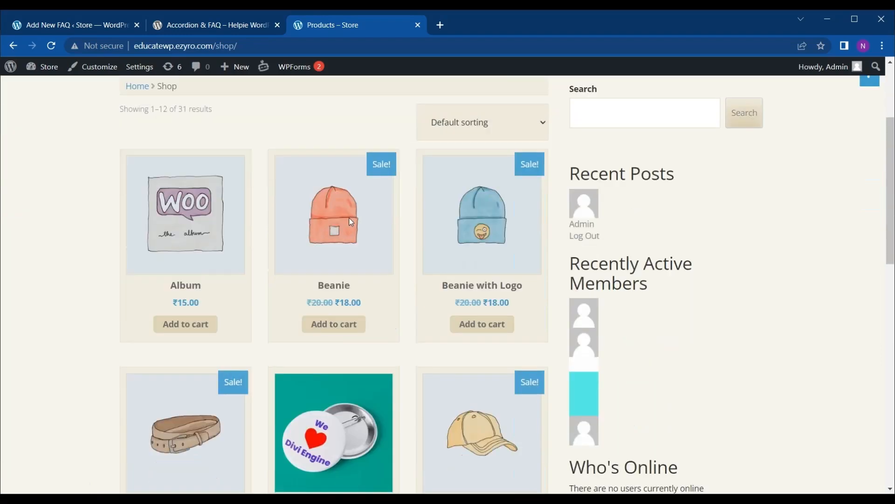
click(236, 259)
scroll(425, 303, down, 2)
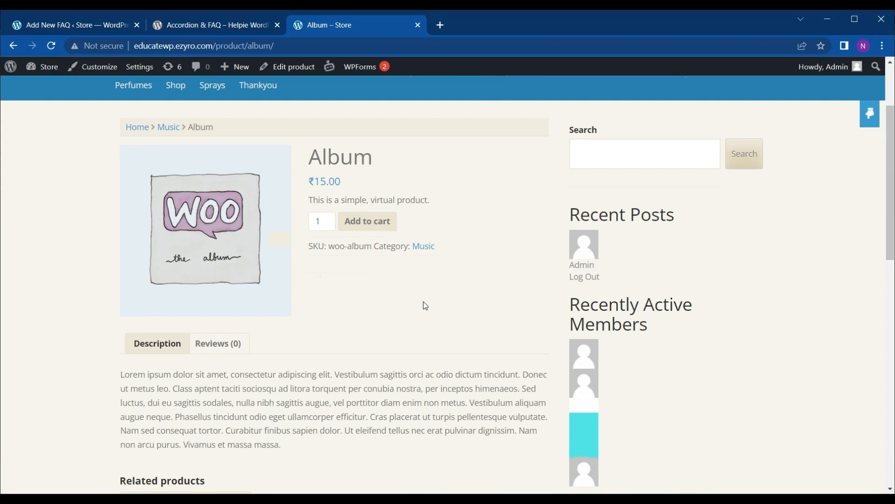
Examine the Album product page's details, description and related products, comparing it with the empty FAQ editor
click(95, 28)
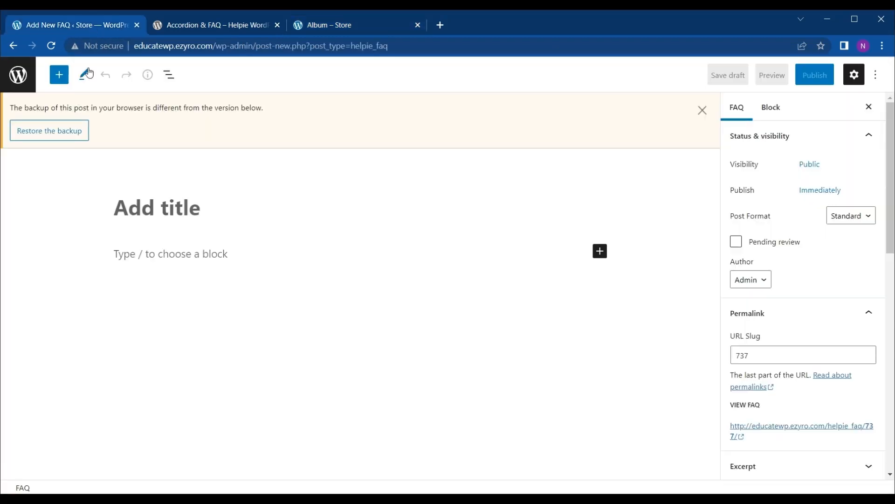
click(344, 30)
scroll(354, 259, down, 1)
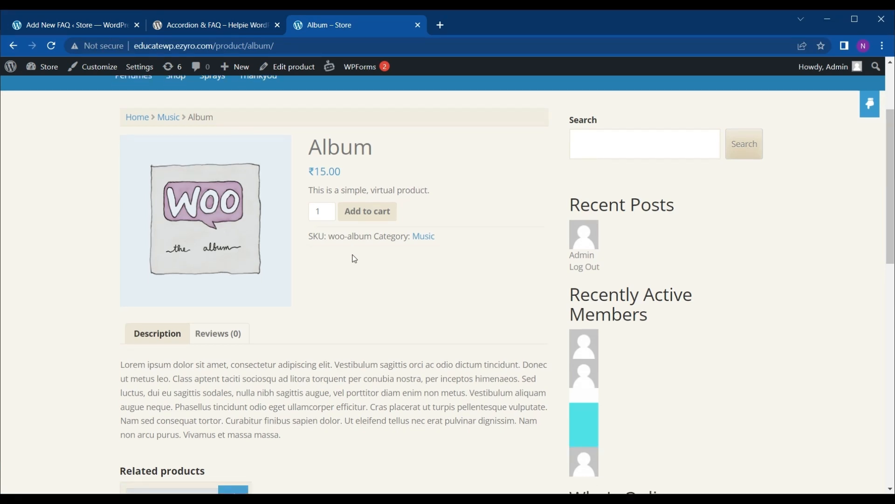
scroll(355, 257, down, 1)
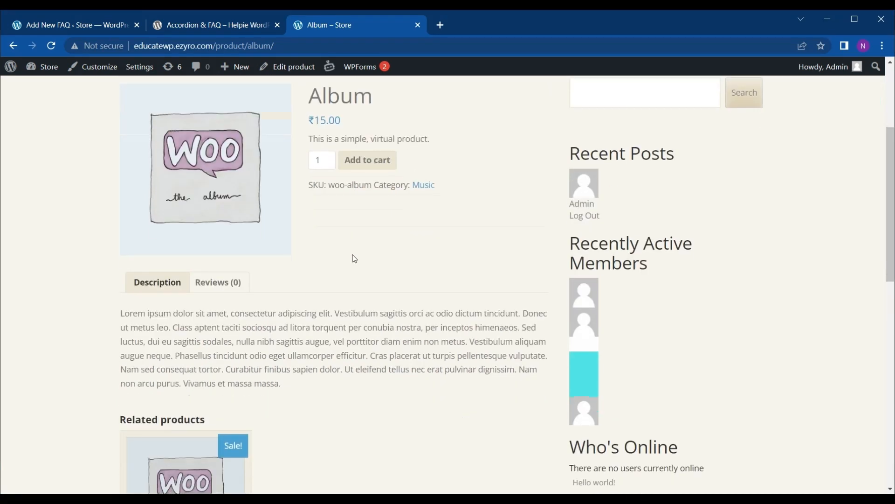
scroll(353, 219, up, 1)
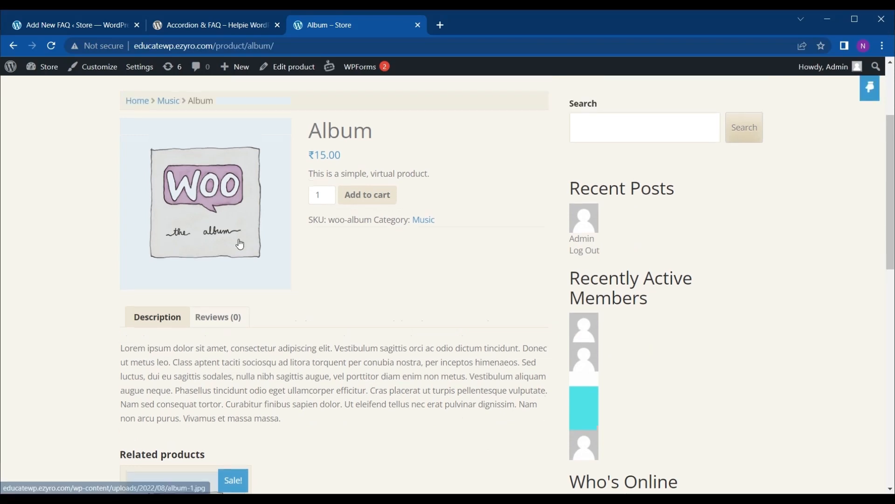
scroll(240, 244, down, 1)
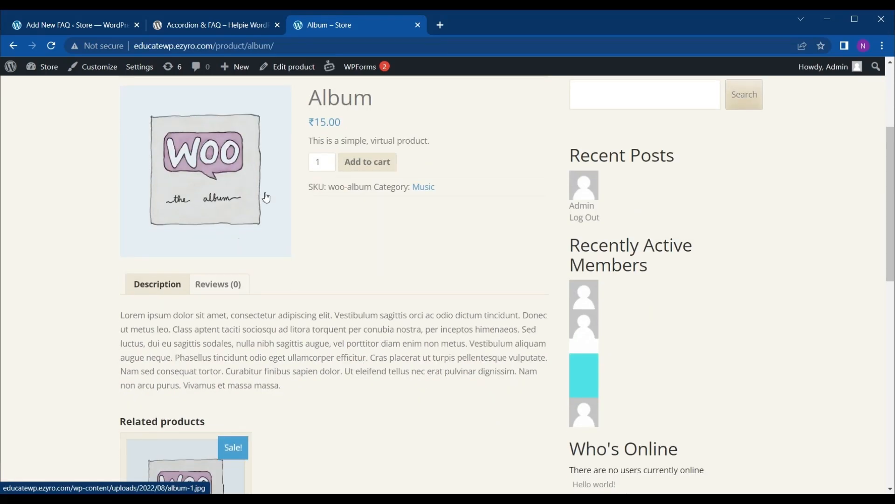
click(81, 26)
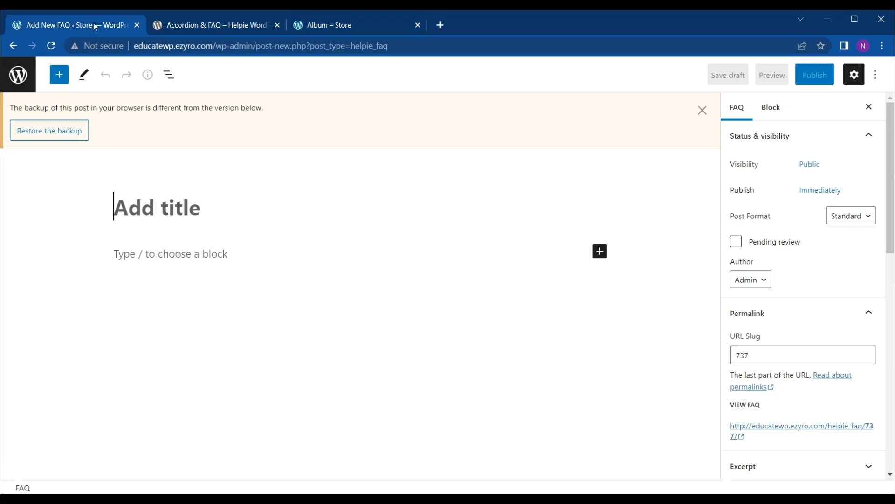
click(343, 31)
scroll(242, 224, up, 2)
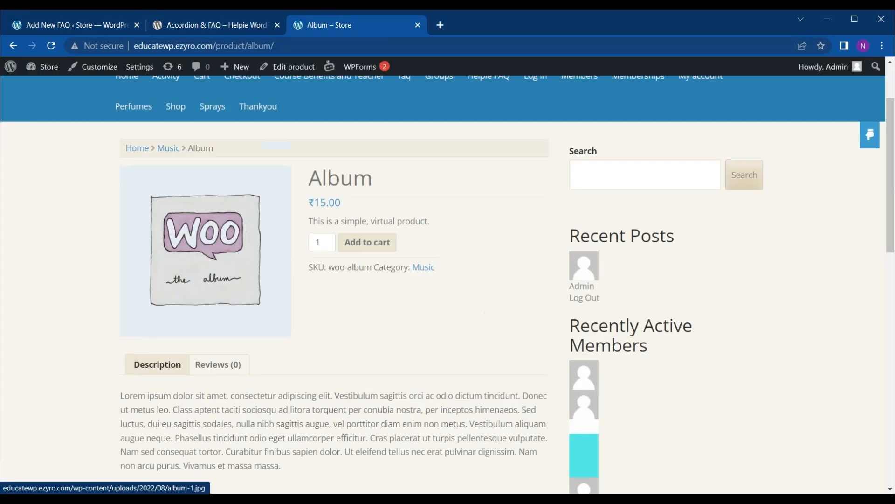
scroll(297, 315, down, 1)
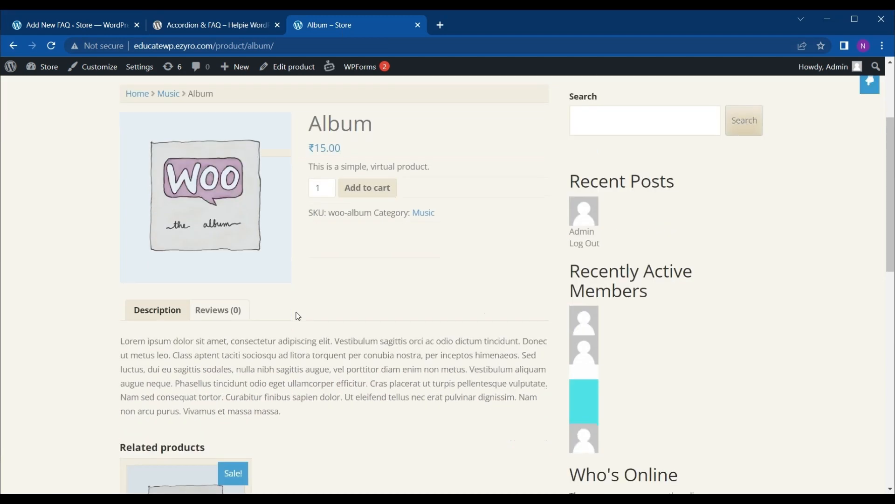
Return to the new FAQ editor, title the entry "Any Sample question" and enter "It's answer" as its content
click(72, 25)
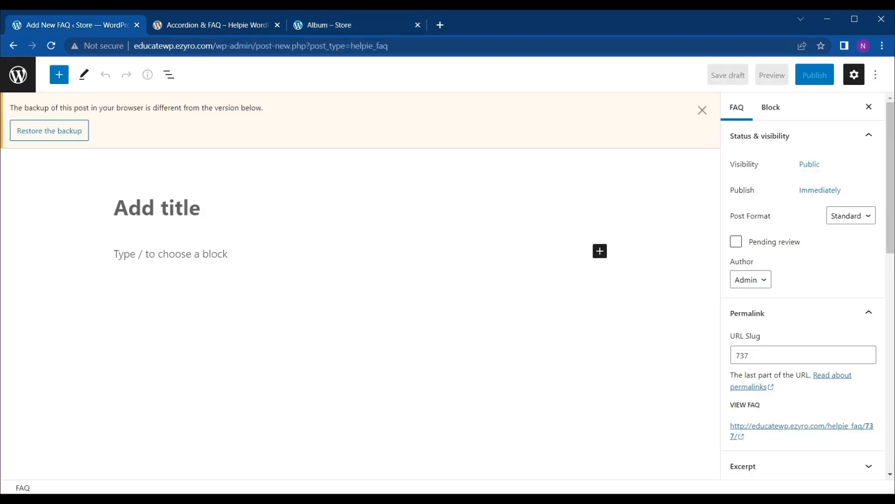
text(Any)
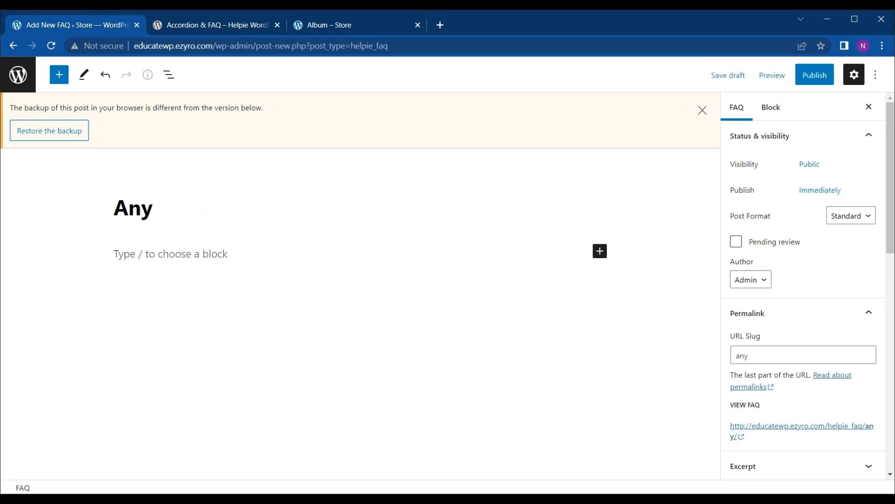
text( Sample )
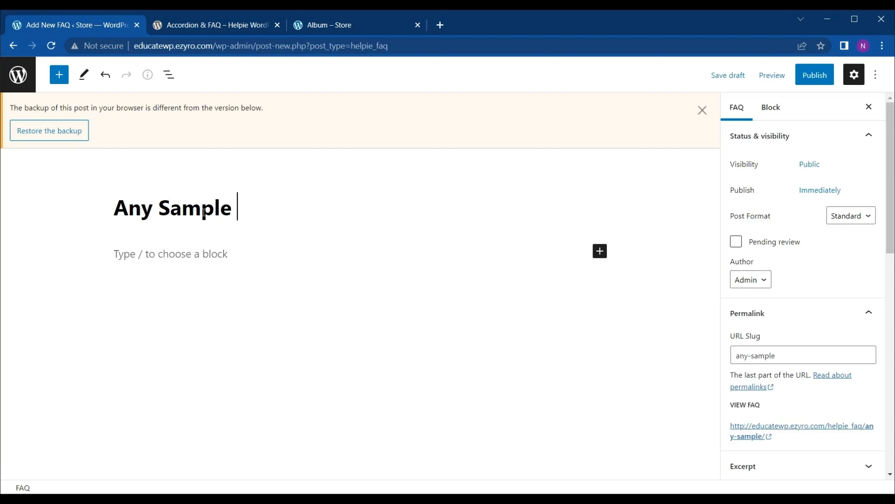
text(questio)
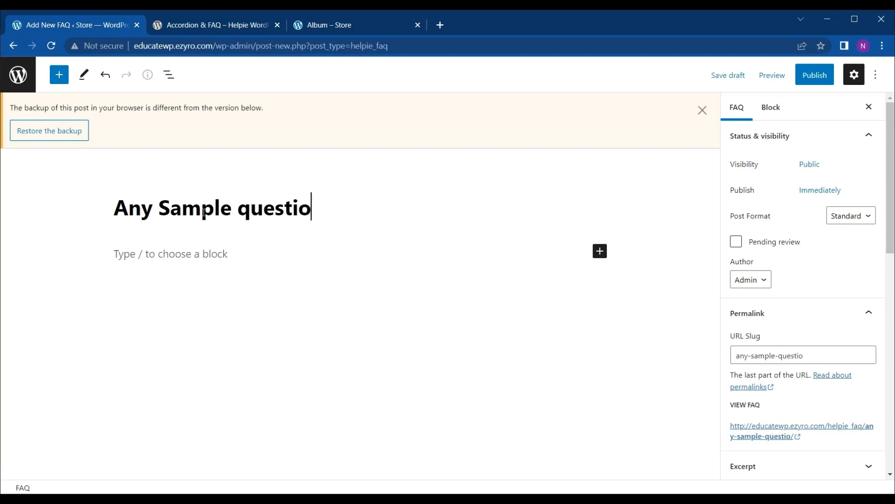
text(n)
key(Return)
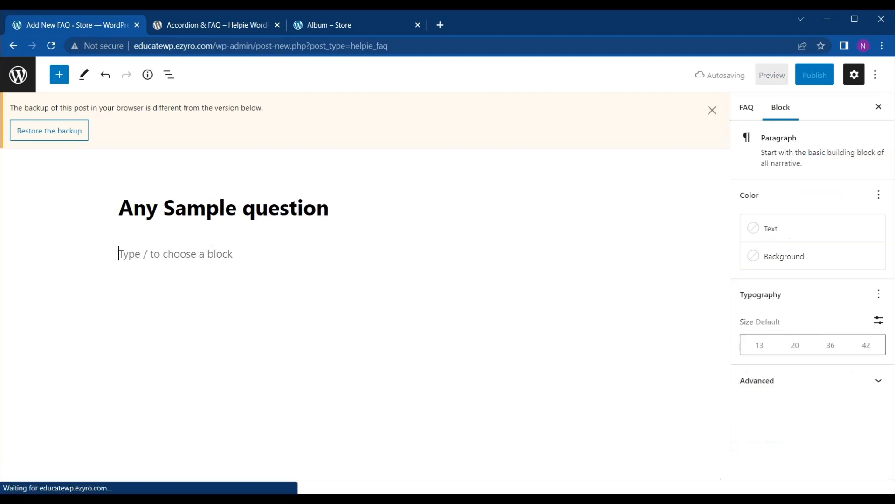
text(It)
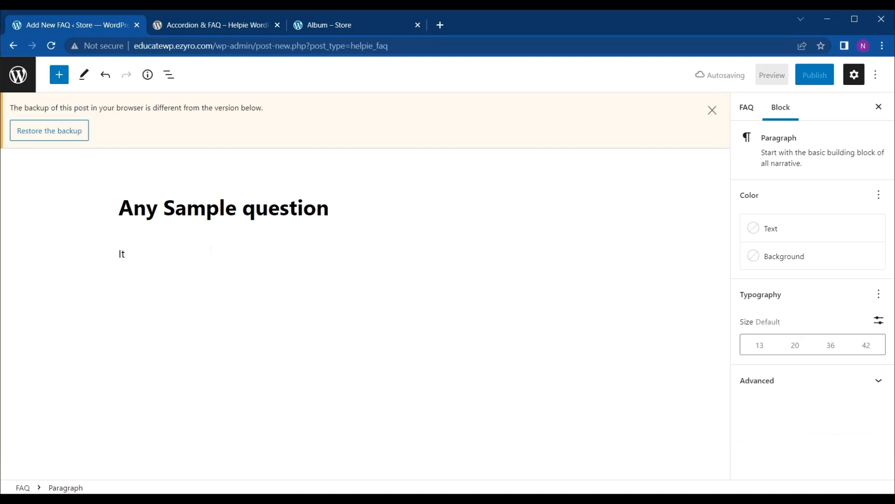
text(s's answer)
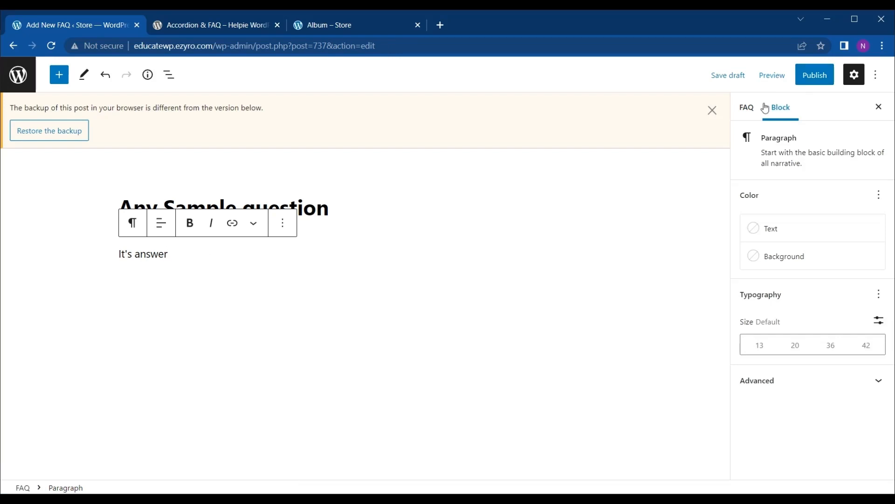
Assign the FAQ to the Album WooCommerce product and publish it
click(748, 108)
scroll(774, 276, down, 5)
scroll(773, 275, down, 1)
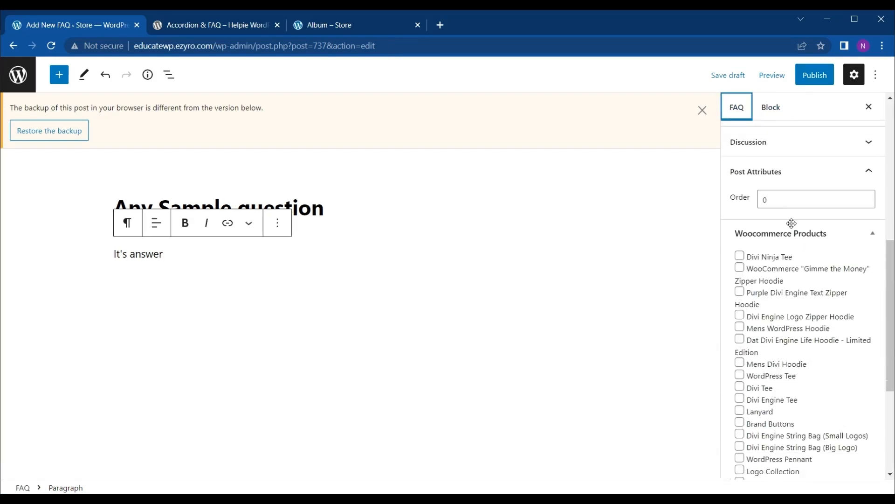
scroll(770, 275, down, 2)
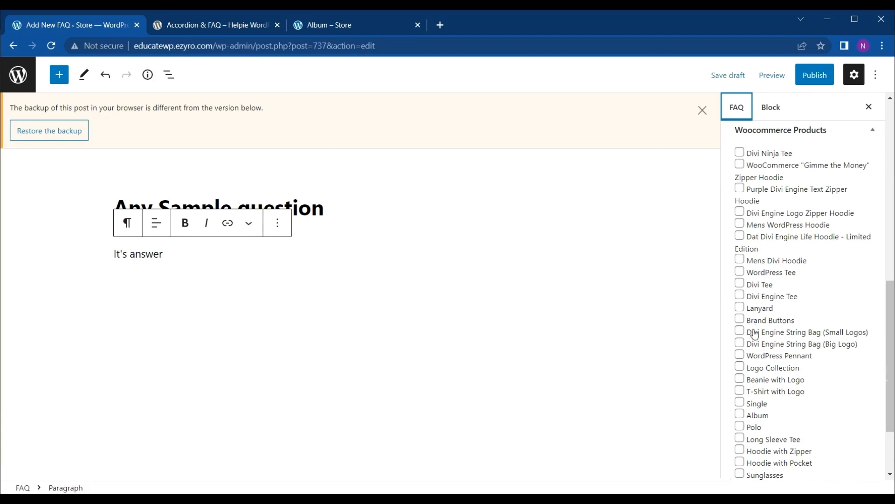
scroll(754, 333, down, 1)
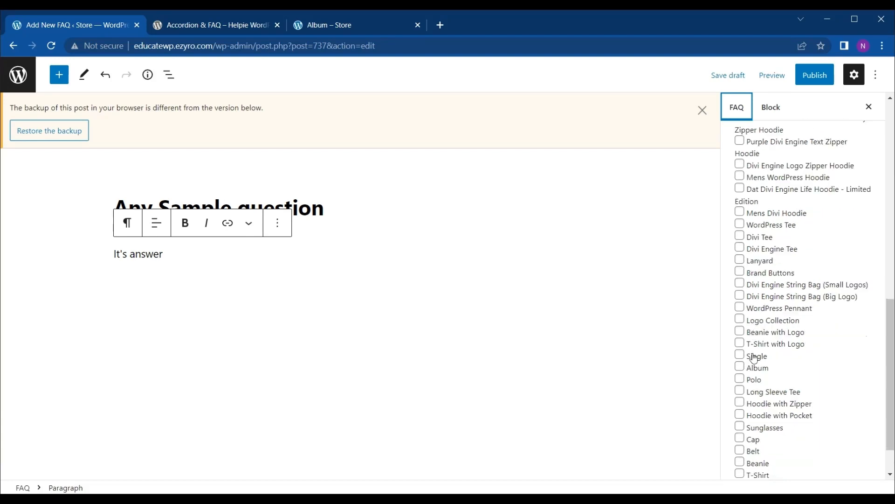
click(750, 368)
scroll(751, 371, down, 1)
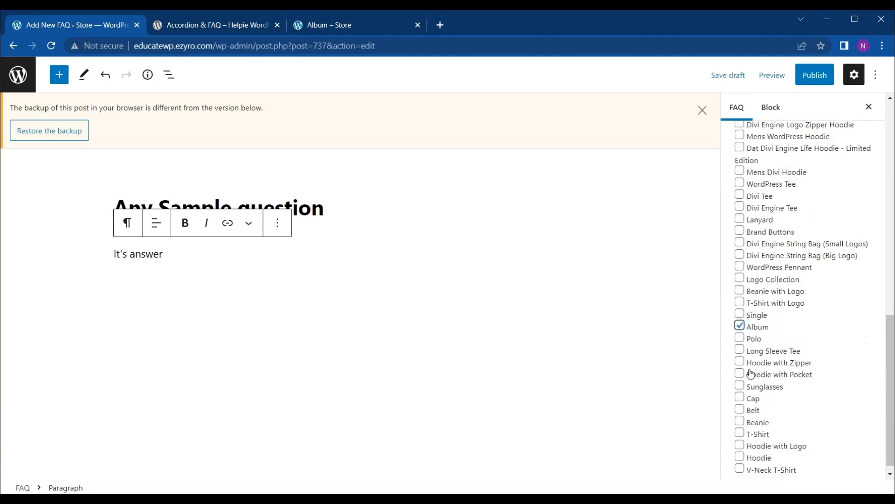
click(817, 83)
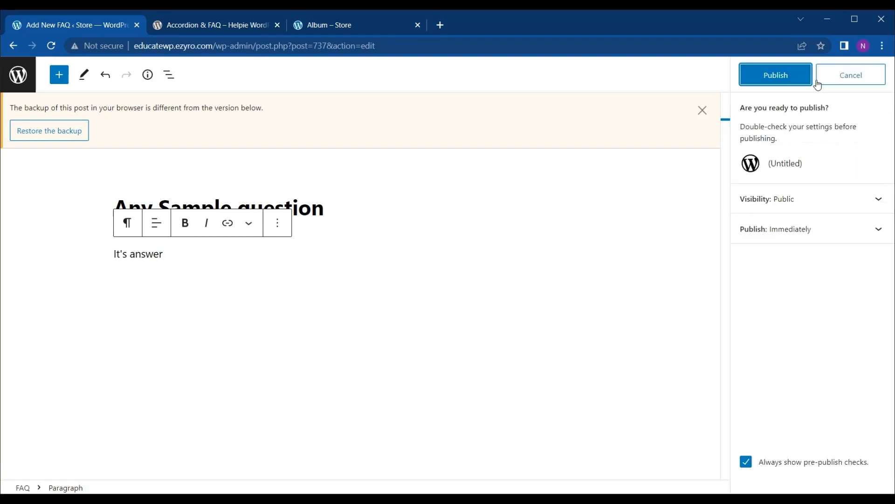
click(774, 80)
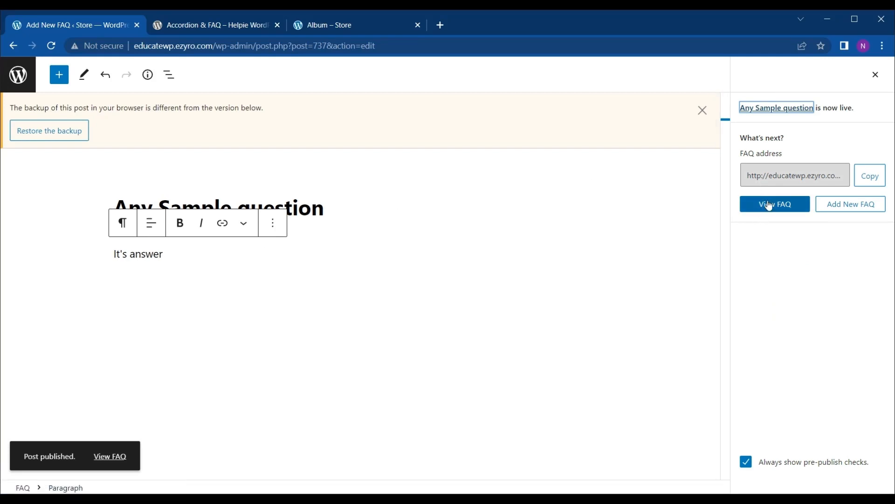
View the FAQ section on the Album product page, collapsing and expanding the sample question
click(326, 22)
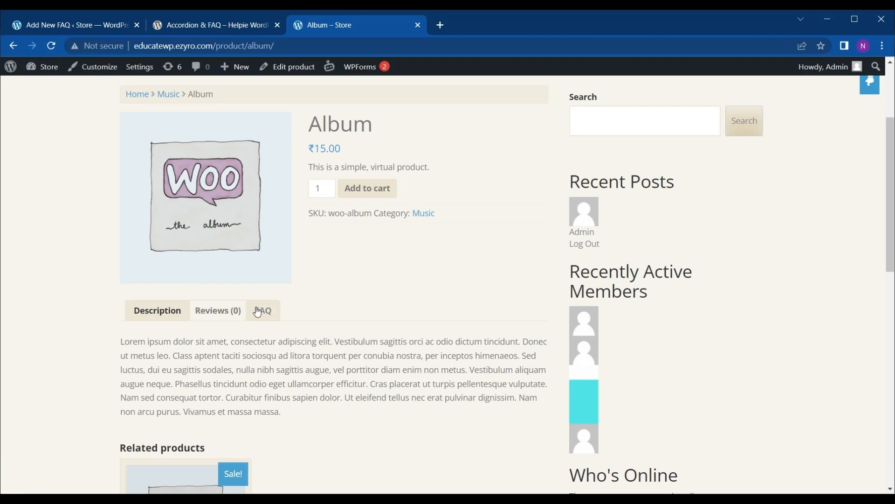
scroll(263, 320, down, 1)
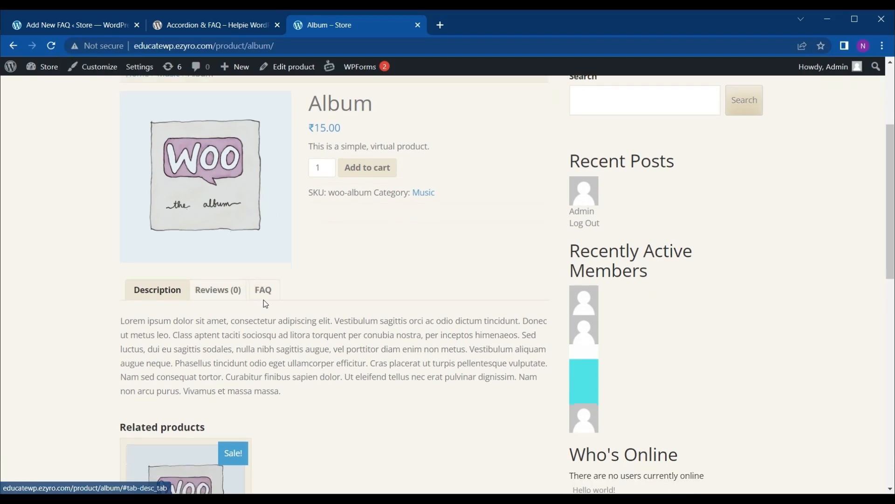
click(264, 300)
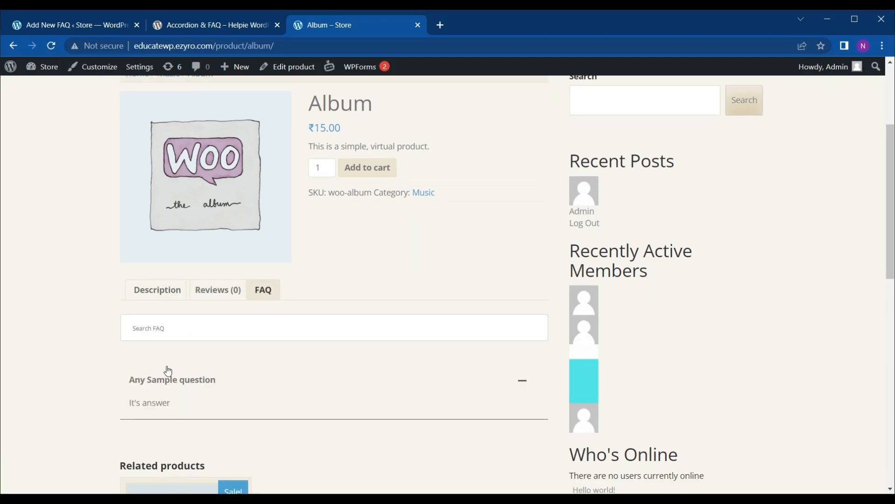
scroll(166, 373, down, 2)
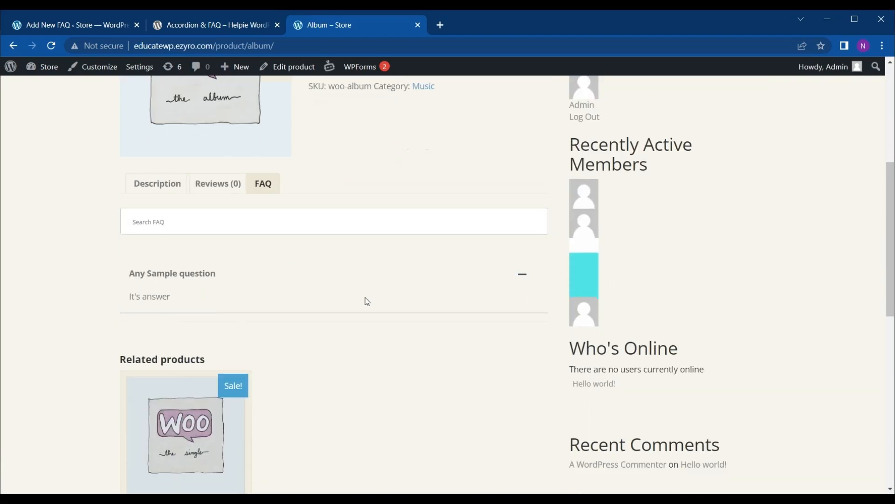
click(524, 282)
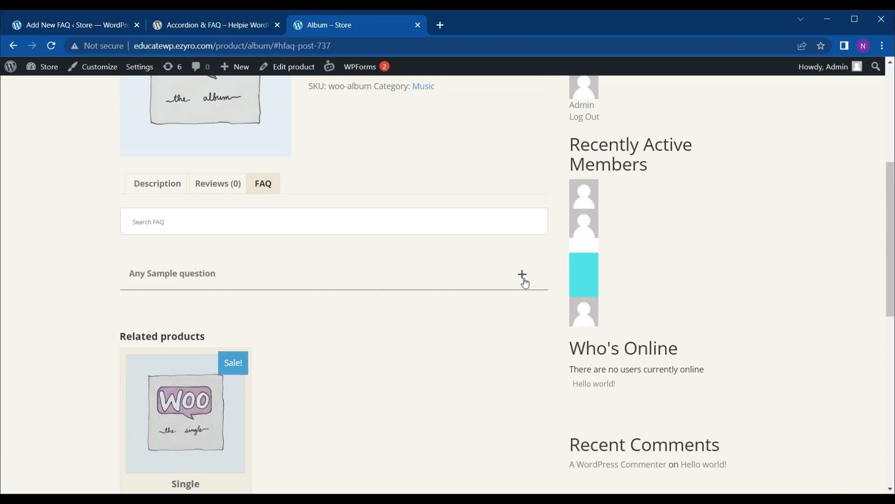
click(525, 282)
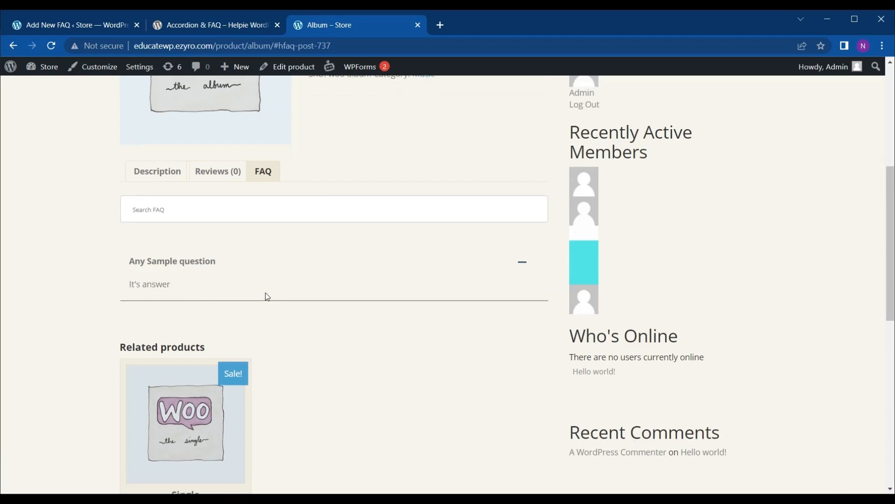
Leave the FAQ editor, go back to the list of all FAQs and reload it
click(62, 28)
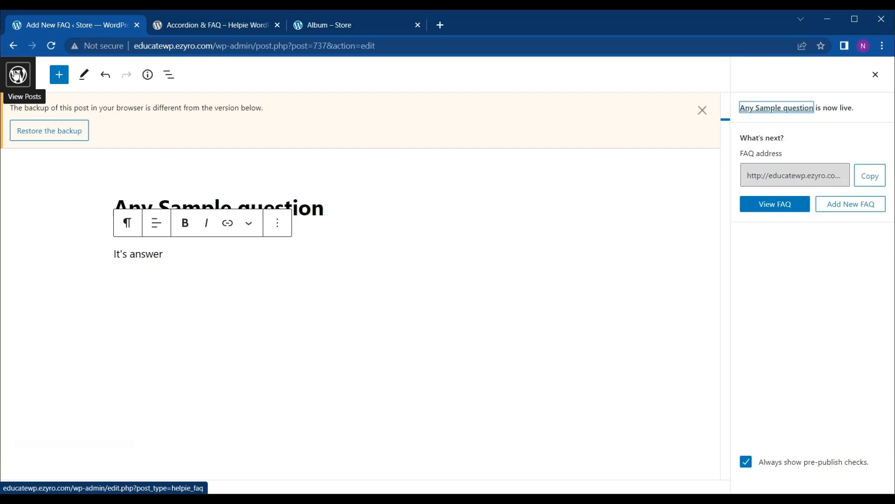
click(875, 76)
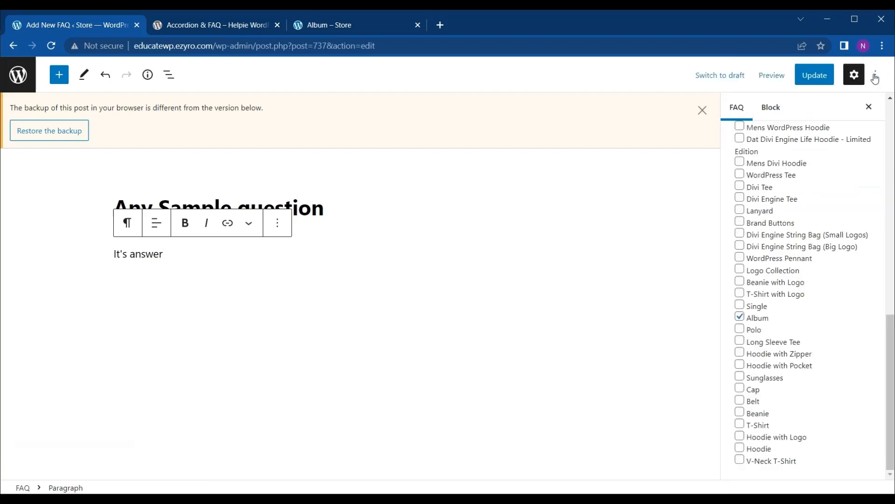
click(740, 365)
click(13, 46)
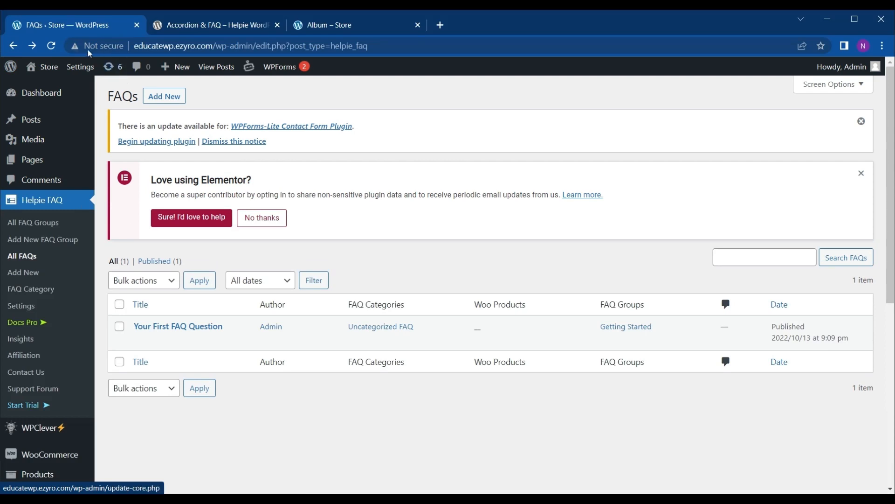
click(51, 46)
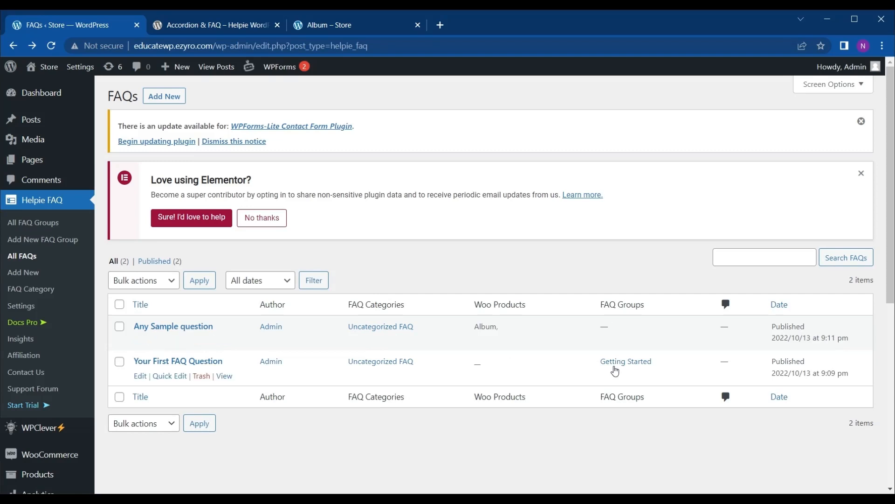
Create a new FAQ group named "New Group" and add a first FAQ item to it
click(25, 229)
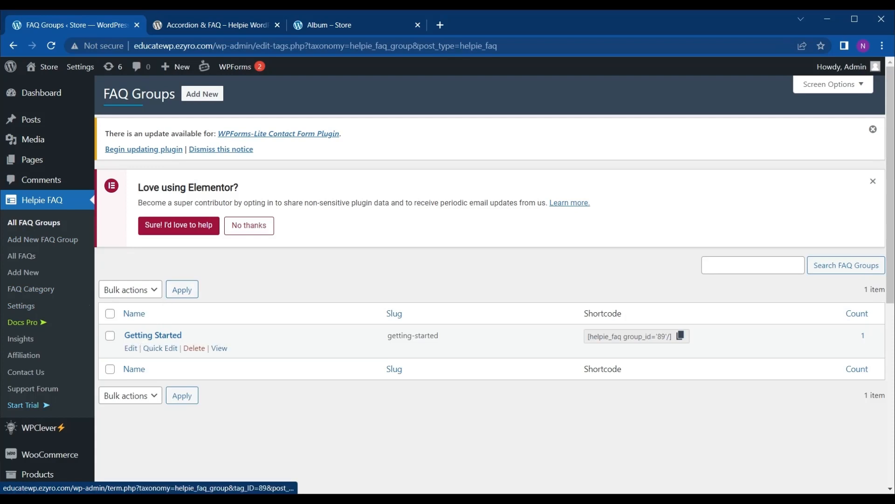
mouse_move(211, 74)
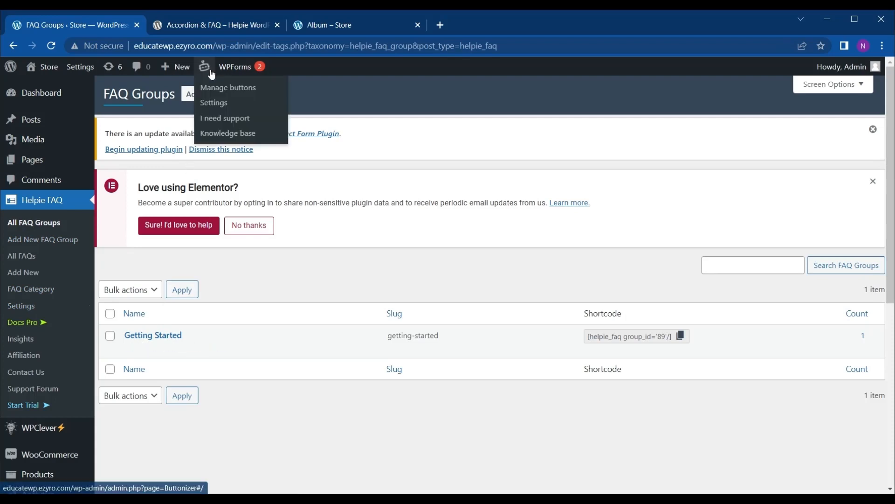
click(188, 96)
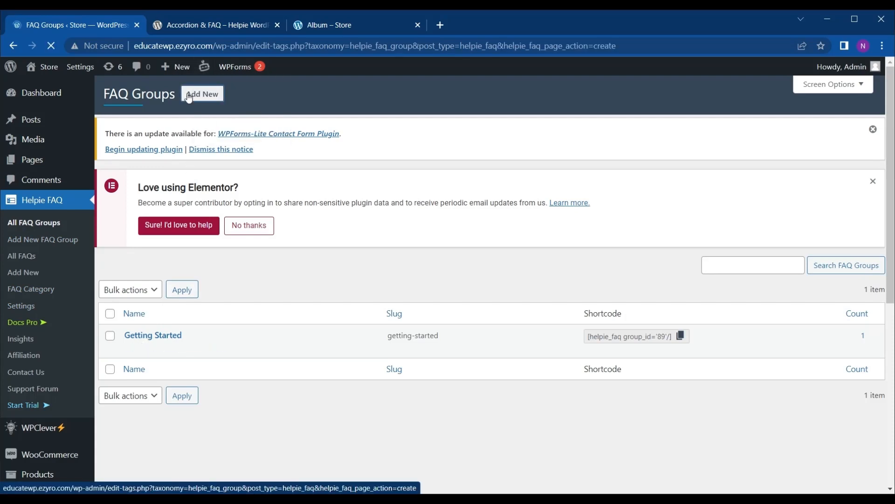
click(331, 281)
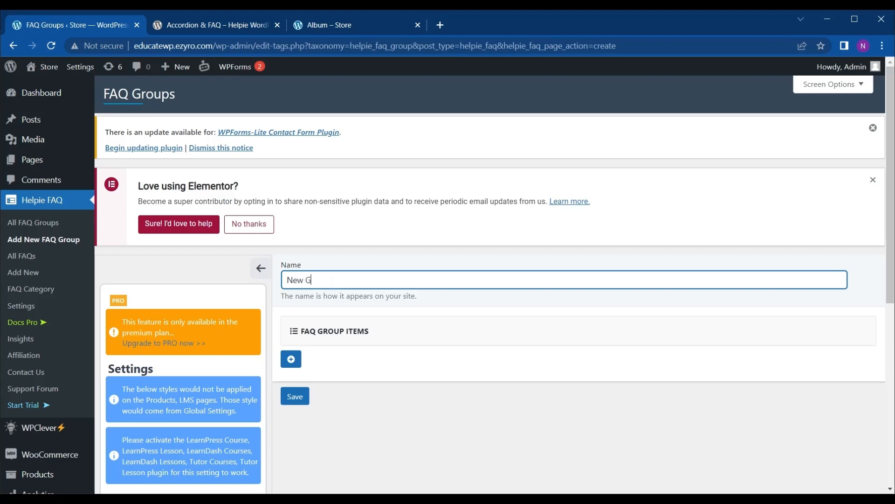
text(New Group)
click(300, 366)
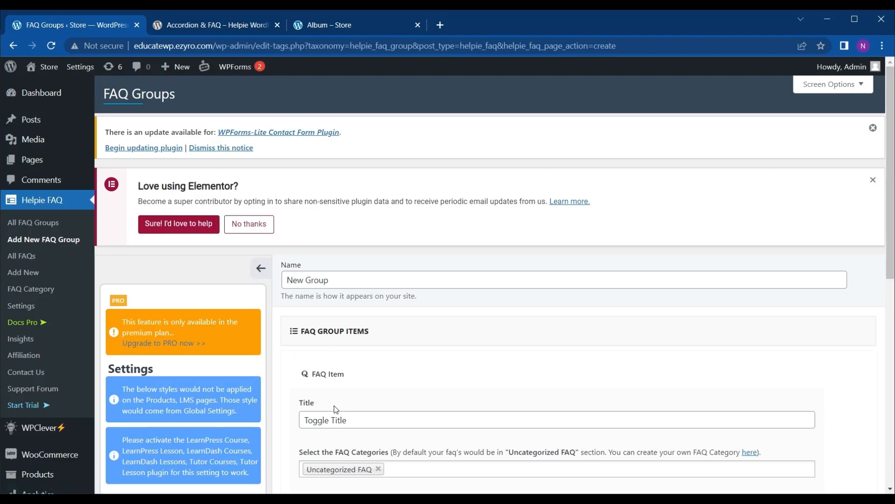
Replace the FAQ item's default title with "Sample question 1"
scroll(334, 409, down, 2)
drag(348, 325, 284, 335)
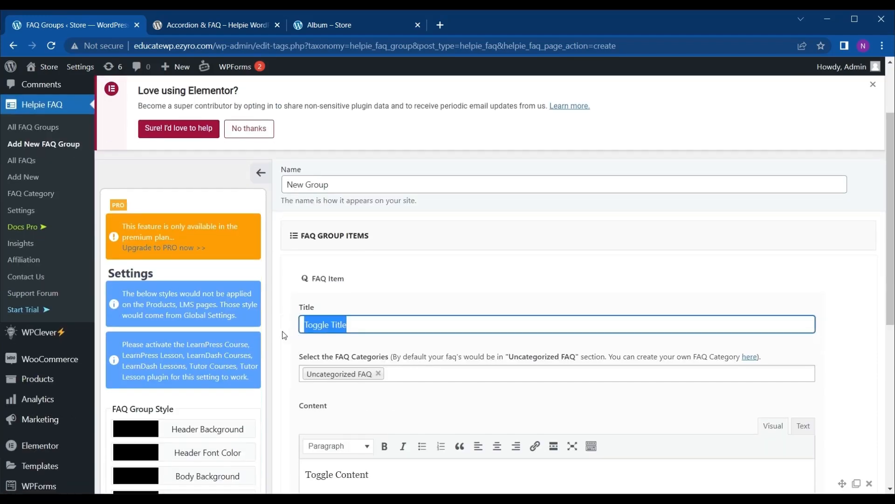
key(BackSpace)
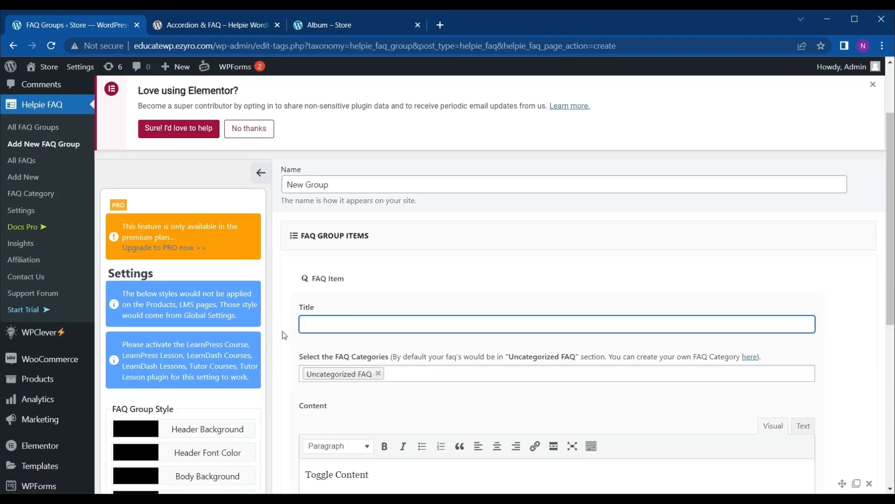
text(A)
key(BackSpace)
text(@)
key(BackSpace)
text(Sample question 1)
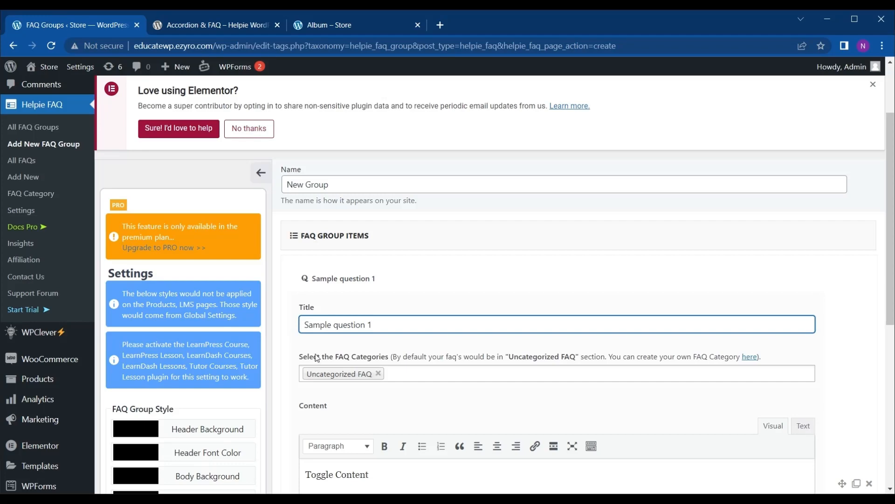
Replace the FAQ item's default content with "Sample answer 1" and save the FAQ group
scroll(373, 385, down, 3)
drag(370, 329, 305, 329)
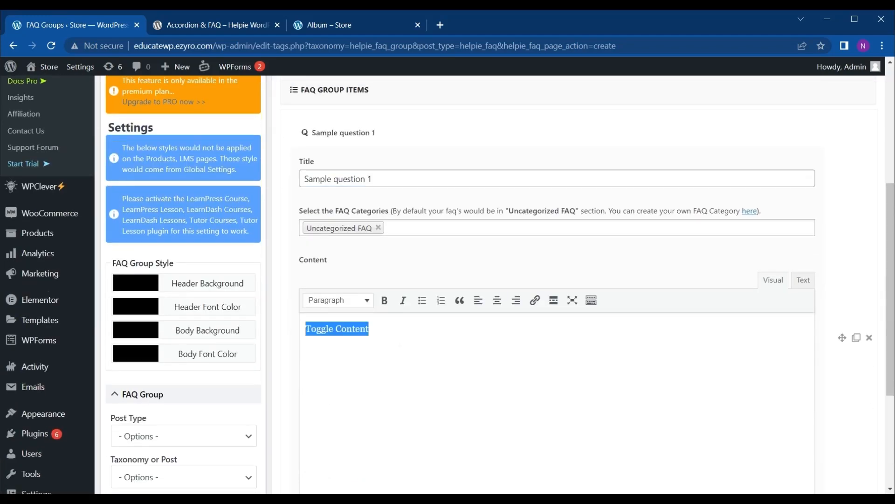
key(BackSpace)
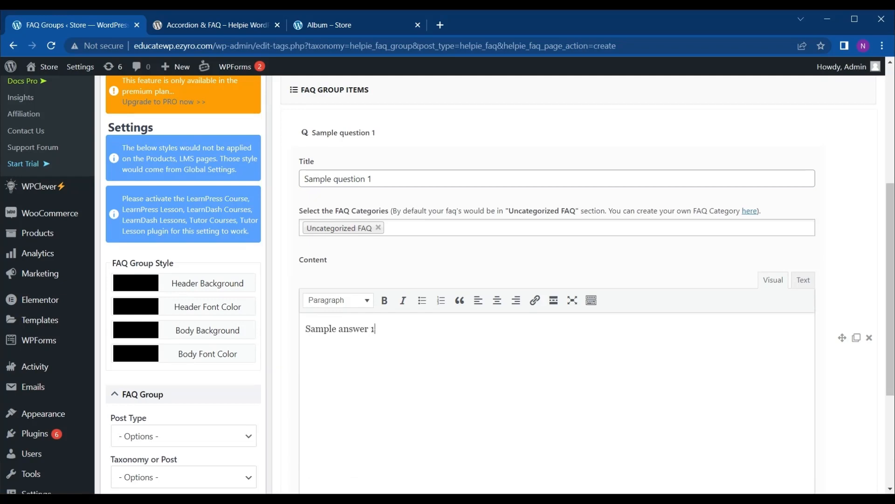
scroll(490, 280, down, 4)
click(299, 430)
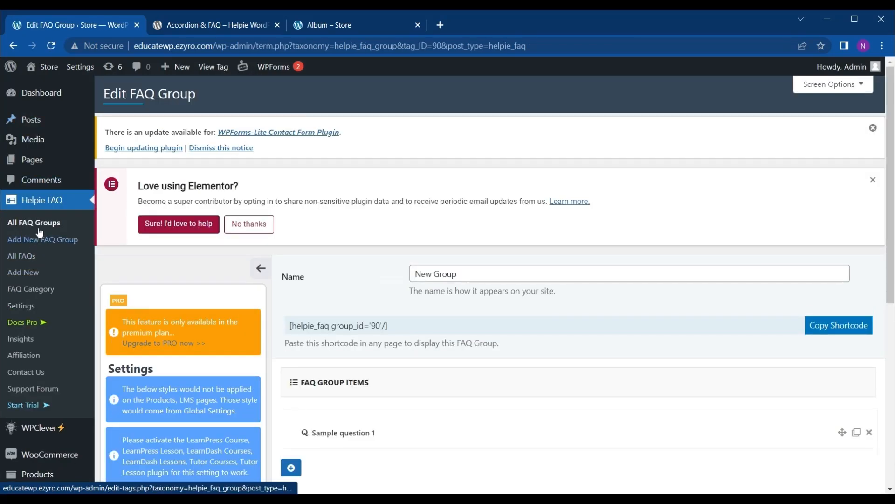
scroll(308, 365, down, 1)
scroll(377, 239, down, 2)
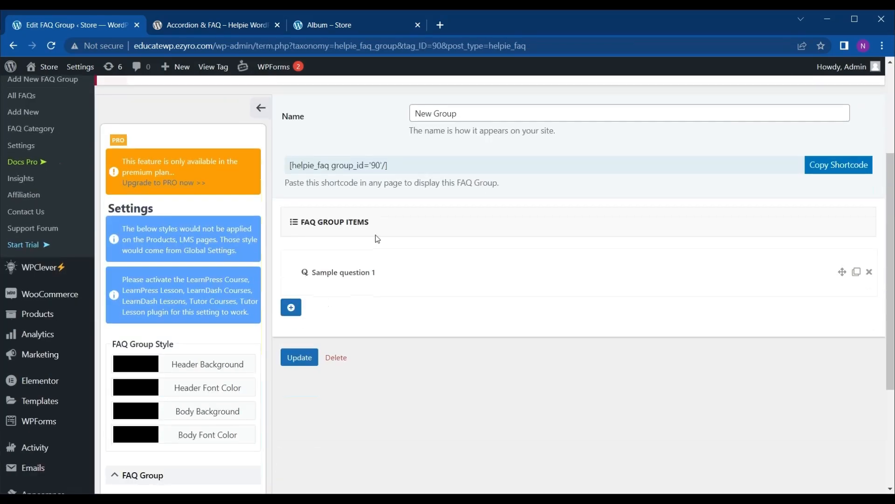
Look over the list of all FAQs, go to the FAQ Groups list and copy the shortcode of New Group
scroll(47, 105, up, 2)
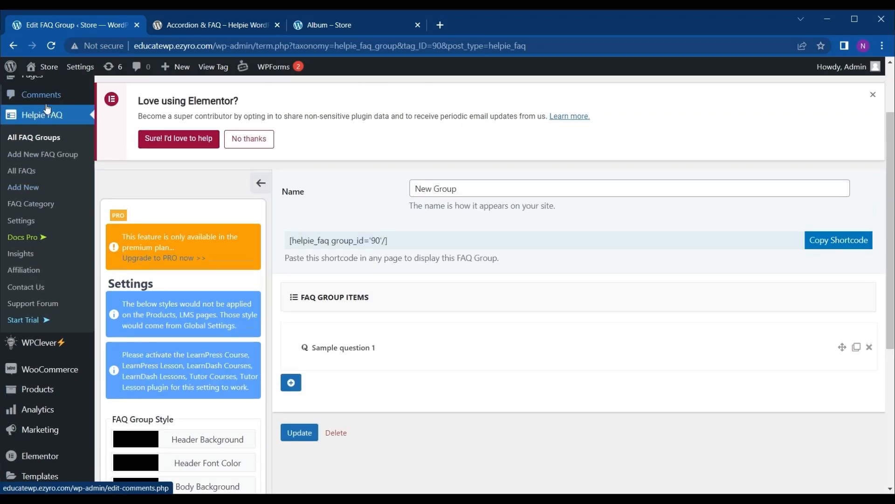
click(38, 173)
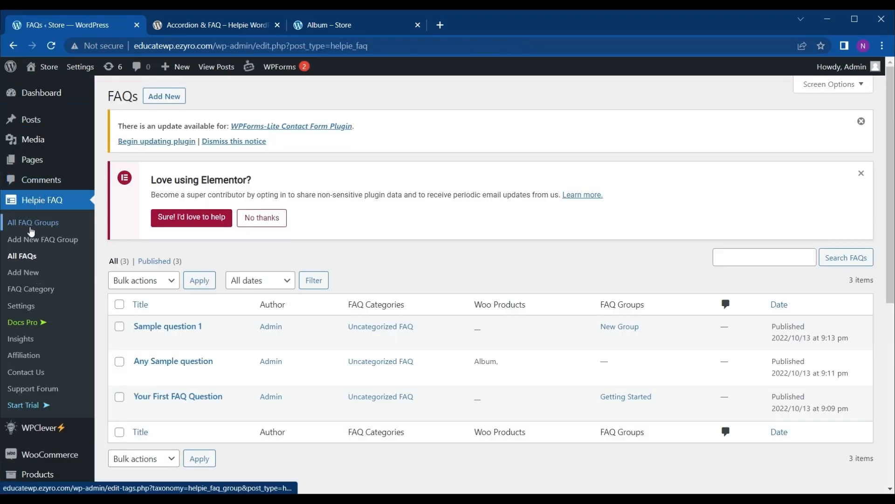
click(31, 228)
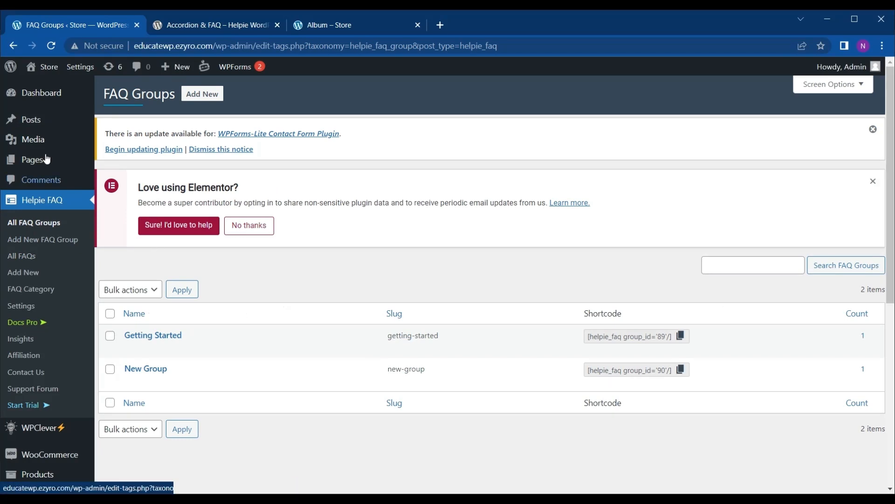
Create a new page from the Pages list and title it "Faq Group"
click(32, 162)
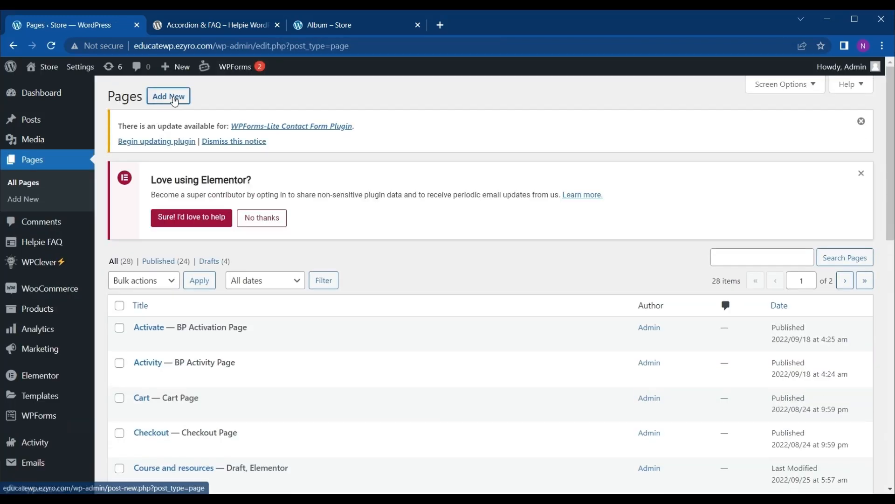
click(174, 99)
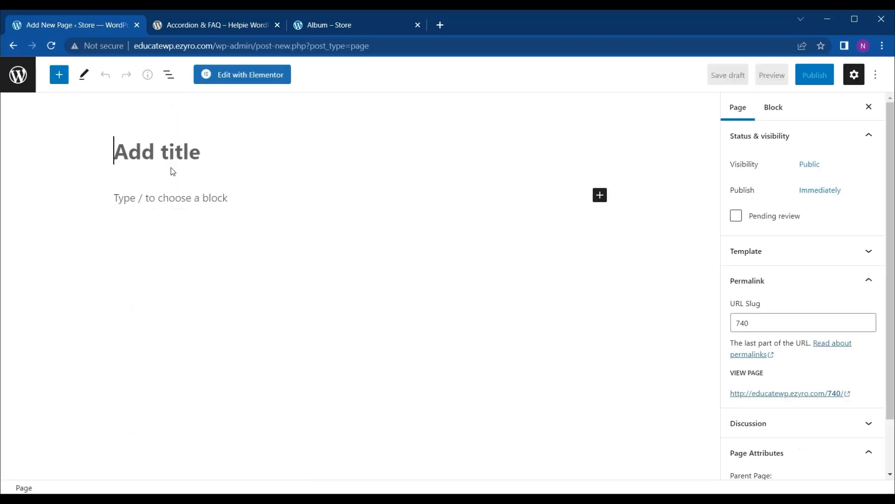
text(Fa)
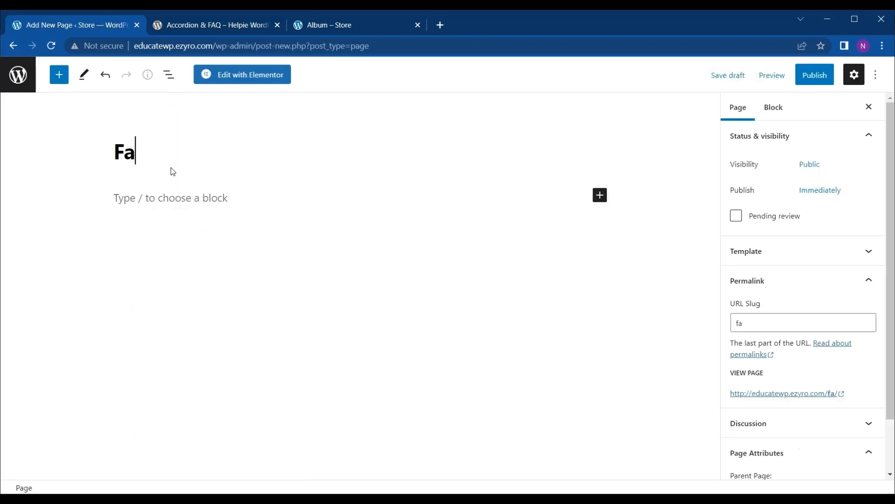
text(q Group)
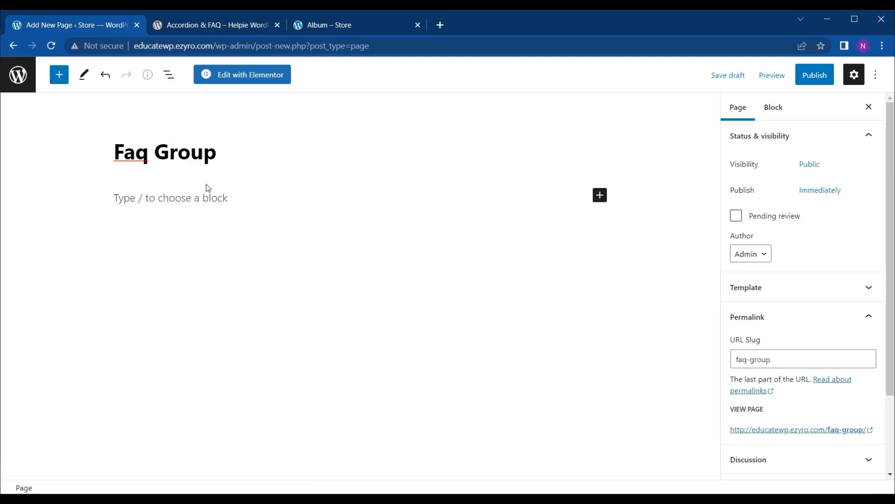
key(Return)
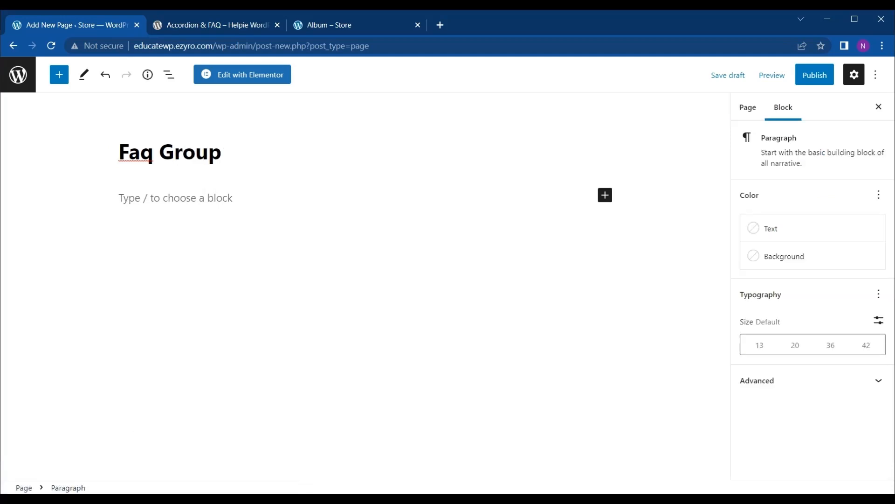
Insert the shortcode [helpie_faq group_id='90'/] in the page body and publish the page
text([helpie_faq group_id='90'/])
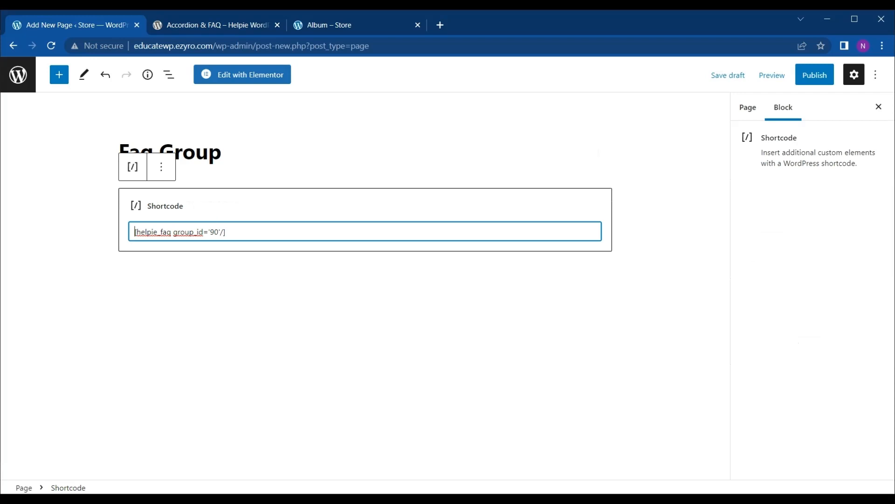
click(822, 80)
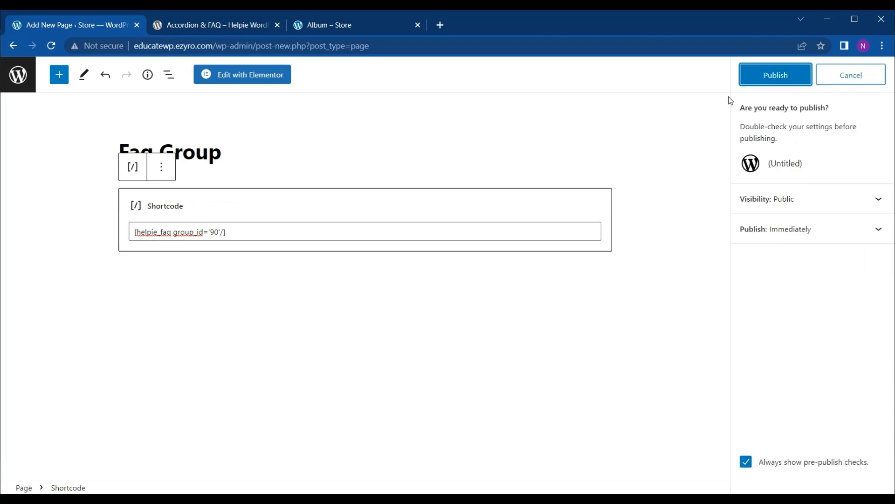
click(776, 77)
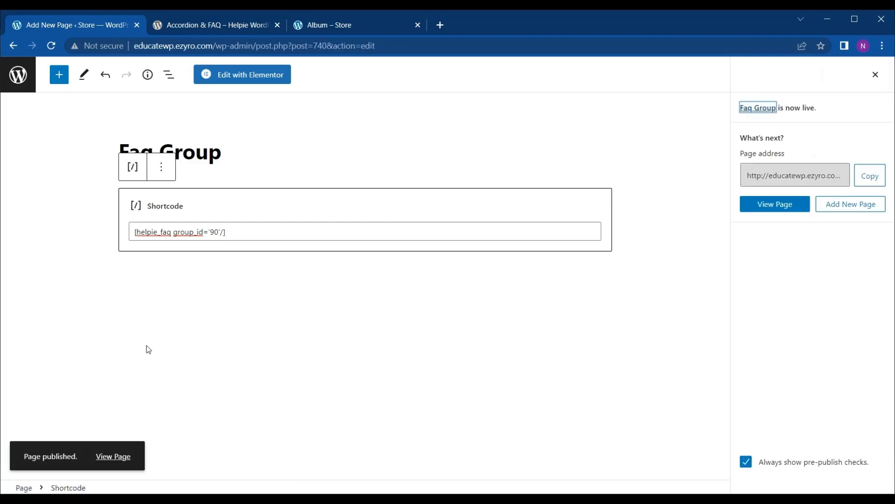
View the published Faq Group page and check how the New Group FAQ is displayed
click(112, 456)
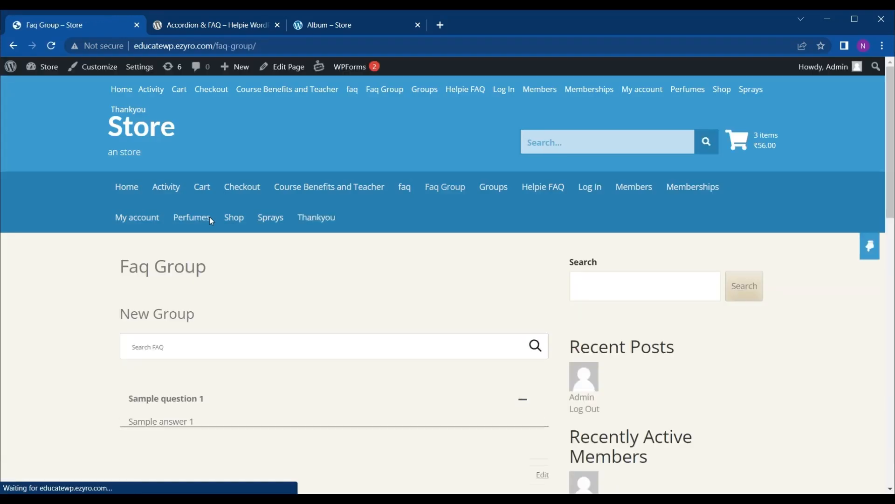
scroll(180, 327, down, 3)
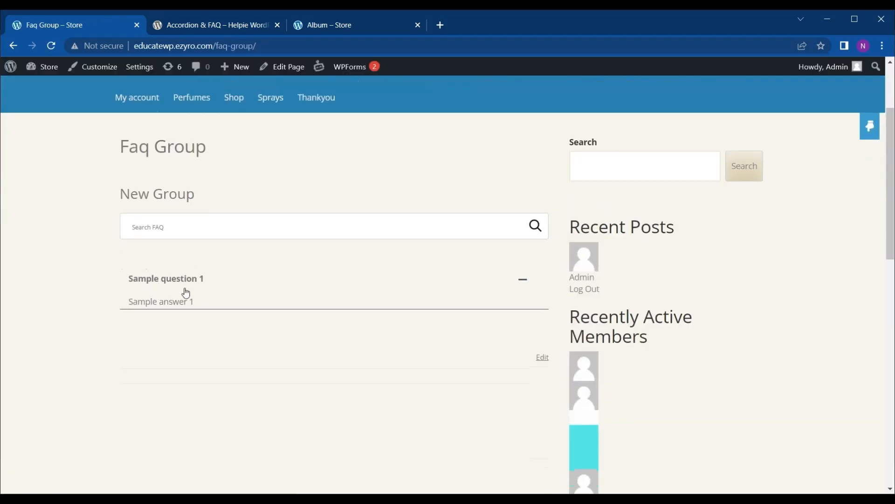
scroll(185, 292, up, 1)
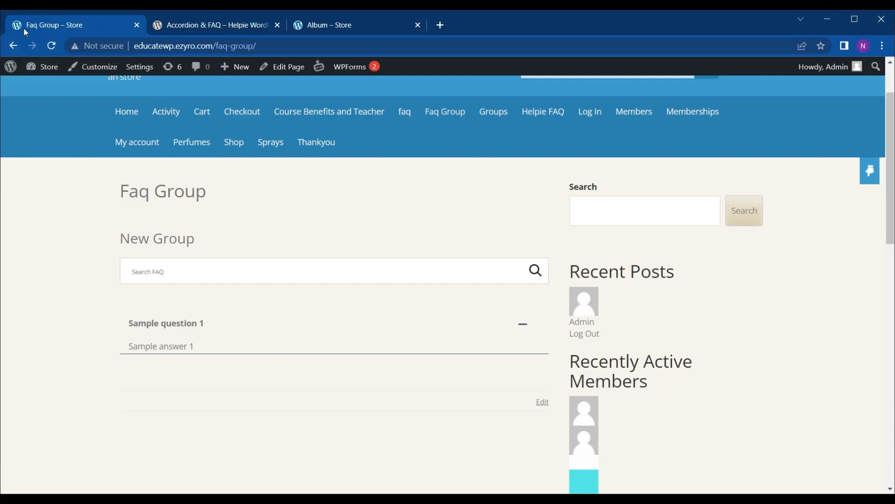
Return to the Pages list and create another new page titled "FAQs"
click(14, 46)
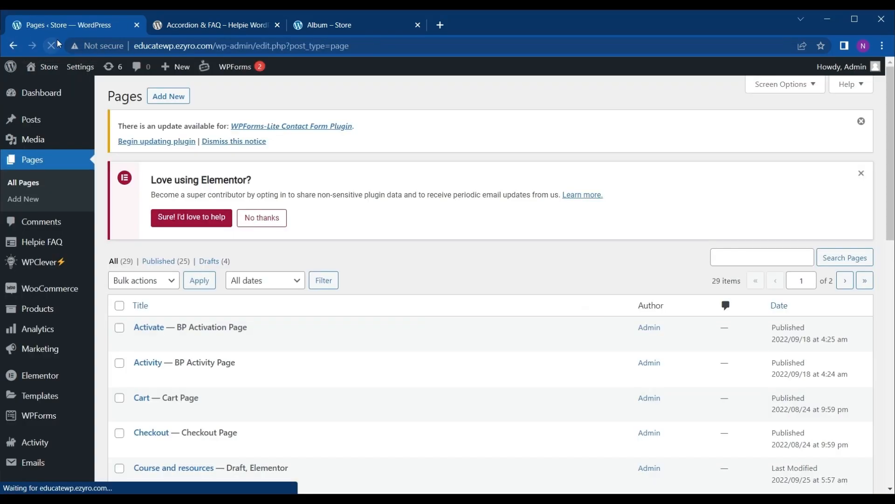
scroll(190, 397, down, 2)
scroll(52, 174, up, 1)
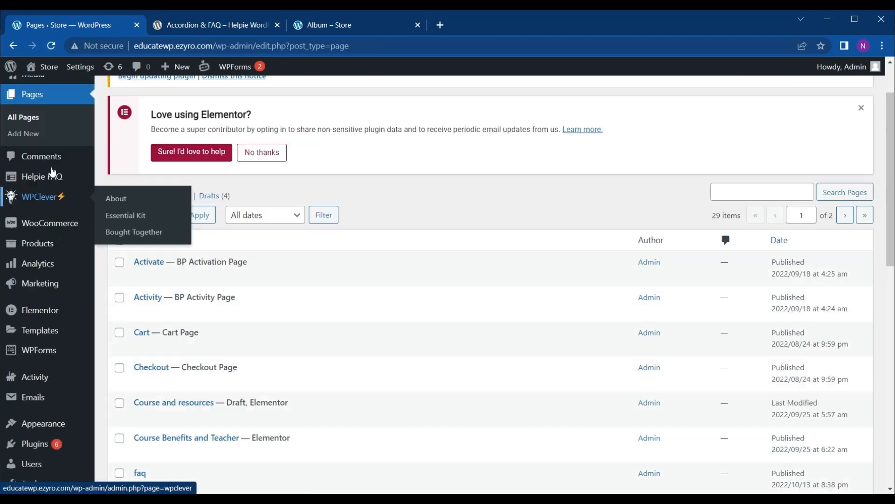
scroll(252, 223, up, 1)
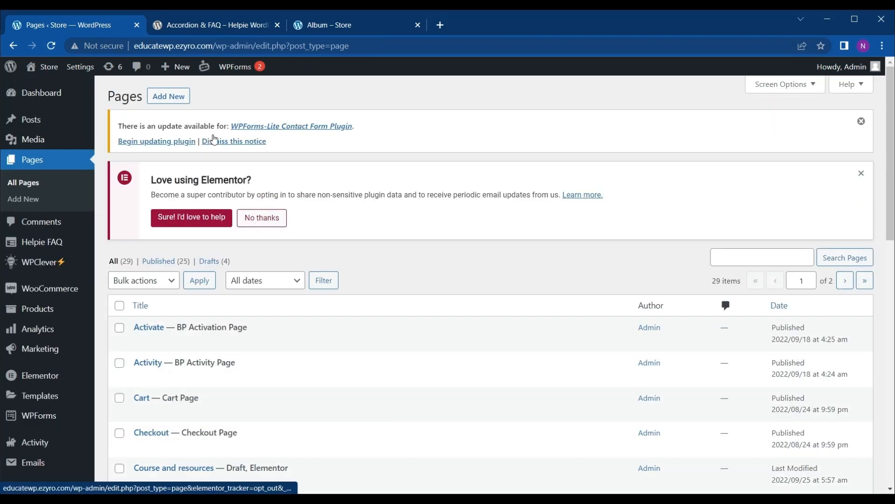
click(170, 98)
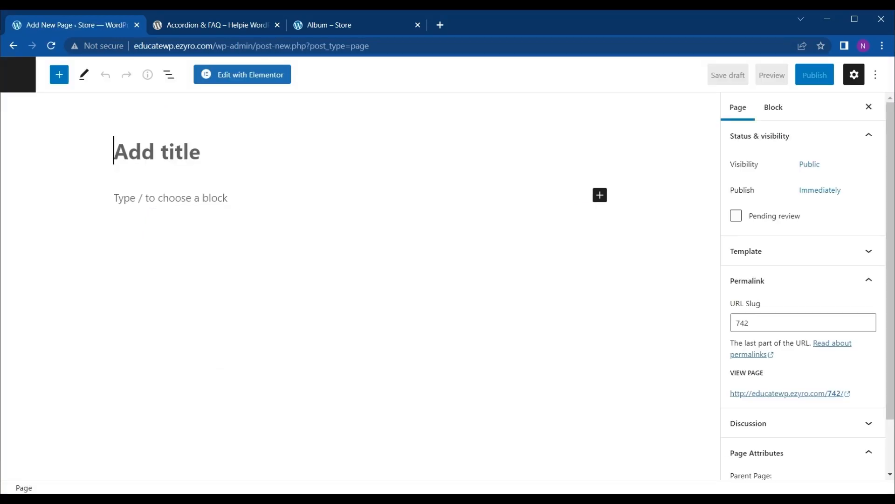
text(FA)
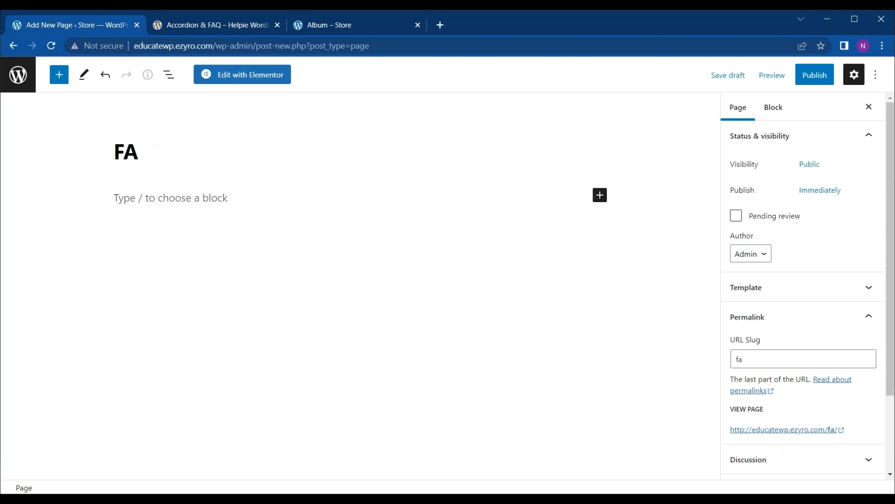
text(Qs)
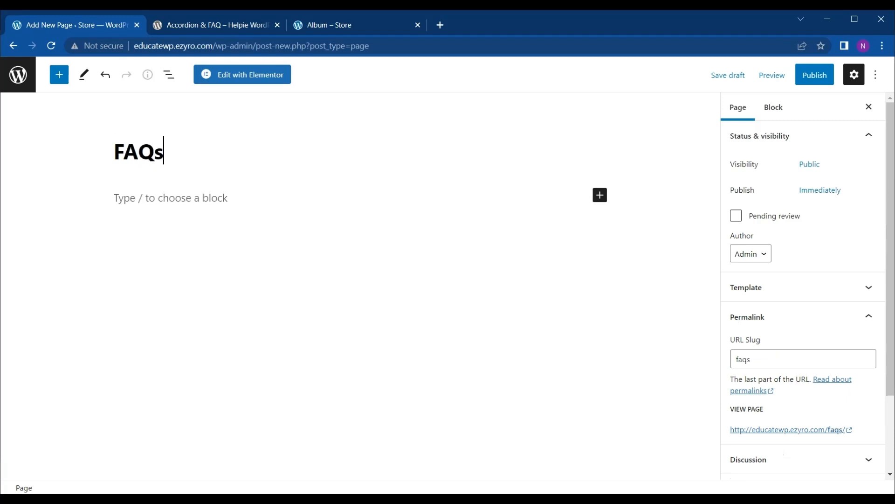
Search the block library for "faq" and add the Helpie FAQ Block below the page title
click(187, 198)
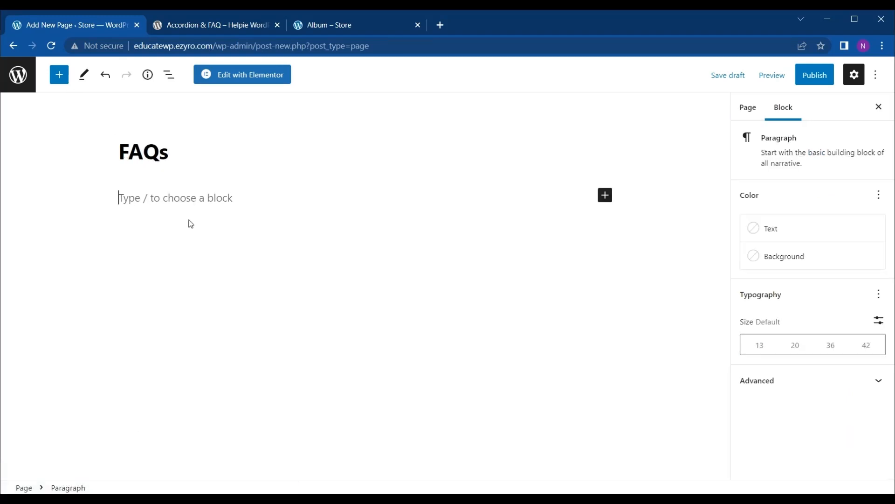
click(59, 75)
text(f)
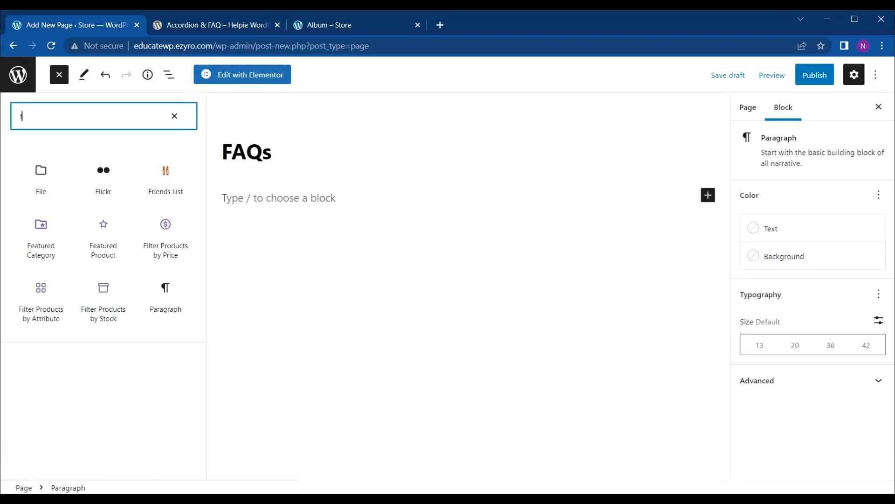
text(aq)
drag(40, 187, 285, 197)
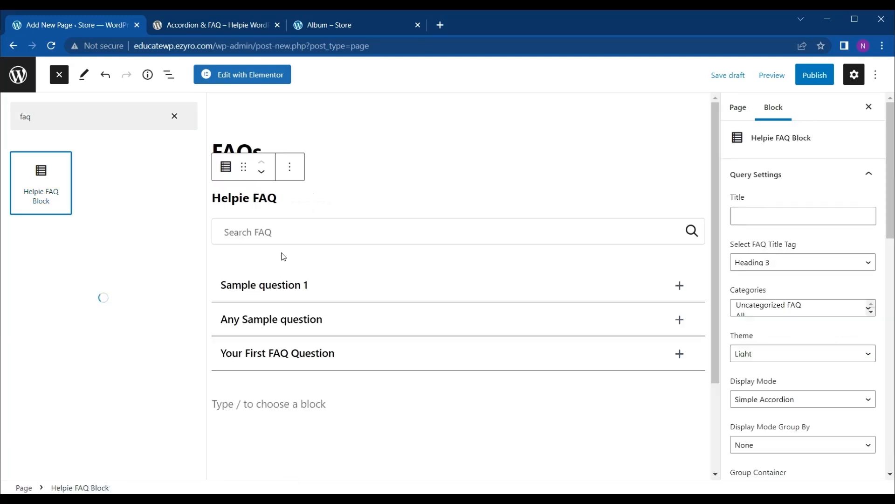
Check the FAQ block's questions in the editor and publish the FAQs page
click(366, 175)
scroll(198, 262, down, 2)
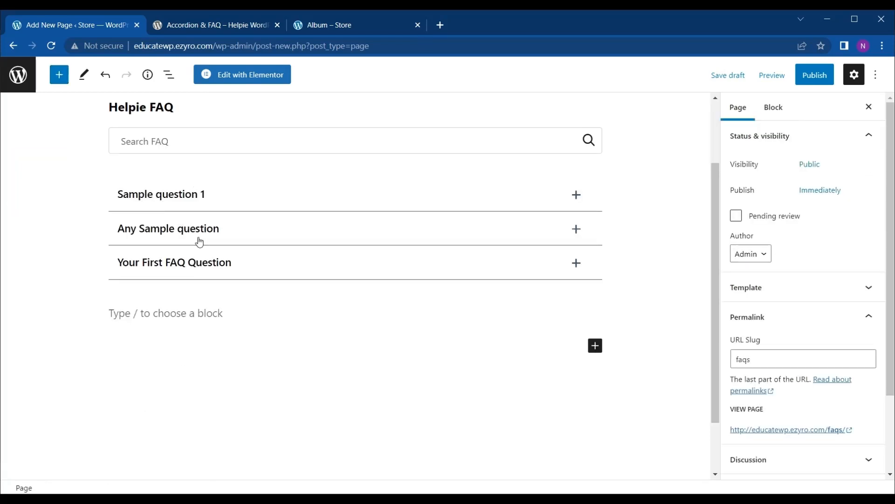
click(808, 74)
click(807, 76)
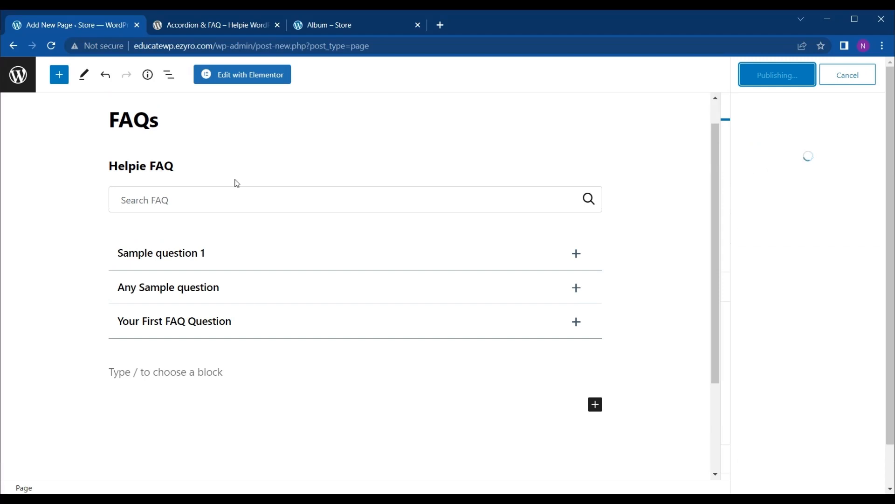
Try the FAQ search field in the editor, then view the published FAQs page down to its question list
click(154, 201)
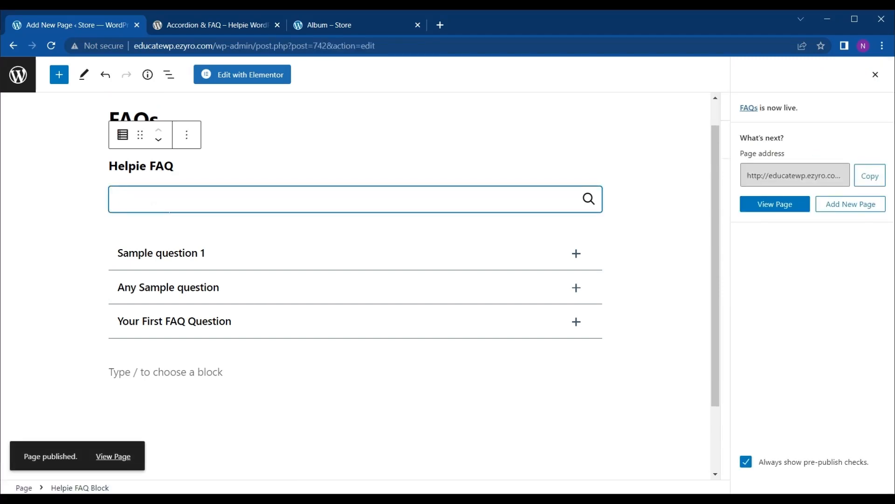
scroll(168, 212, down, 1)
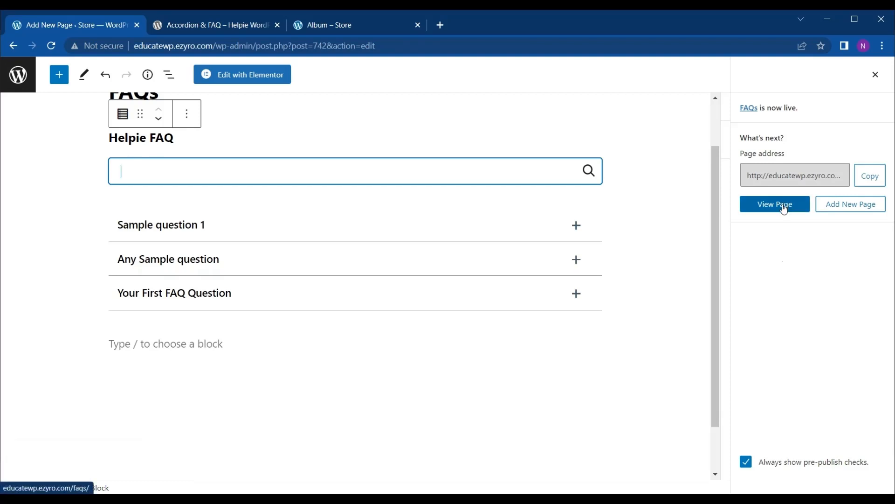
click(784, 209)
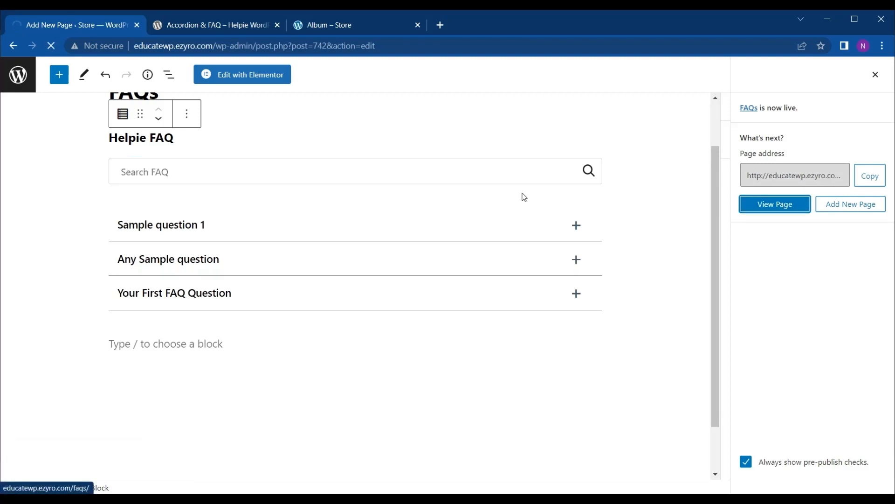
scroll(310, 237, down, 3)
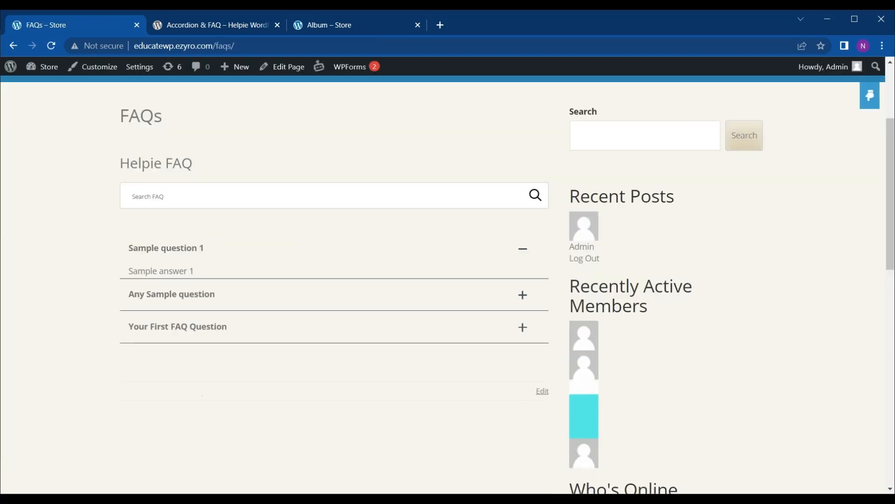
Search the page's FAQs for "first", then expand and collapse the answer to "Your First FAQ Question"
click(211, 205)
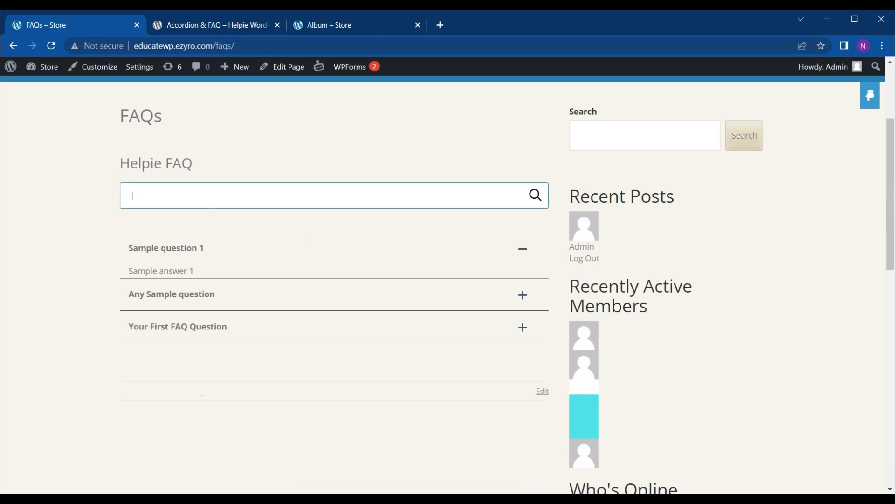
text(first)
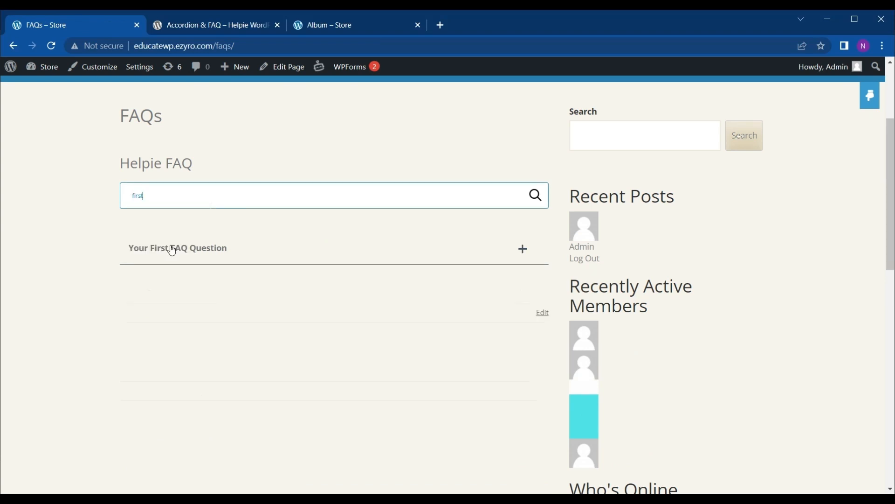
click(173, 250)
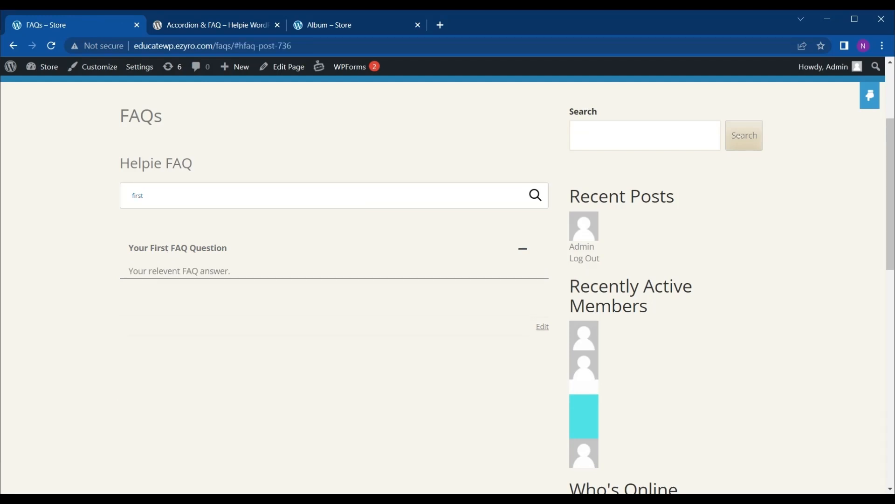
click(206, 248)
Leave the published FAQs page and return to the WordPress admin area through the About WordPress page
scroll(208, 246, up, 2)
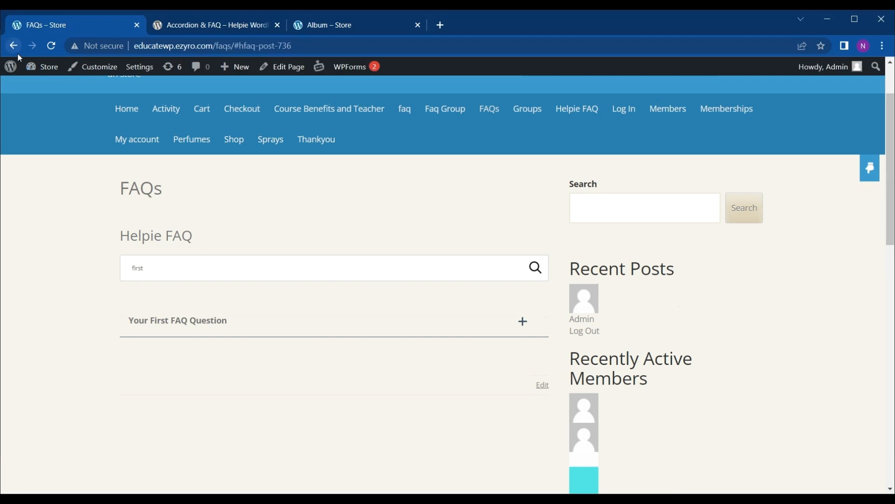
mouse_move(11, 70)
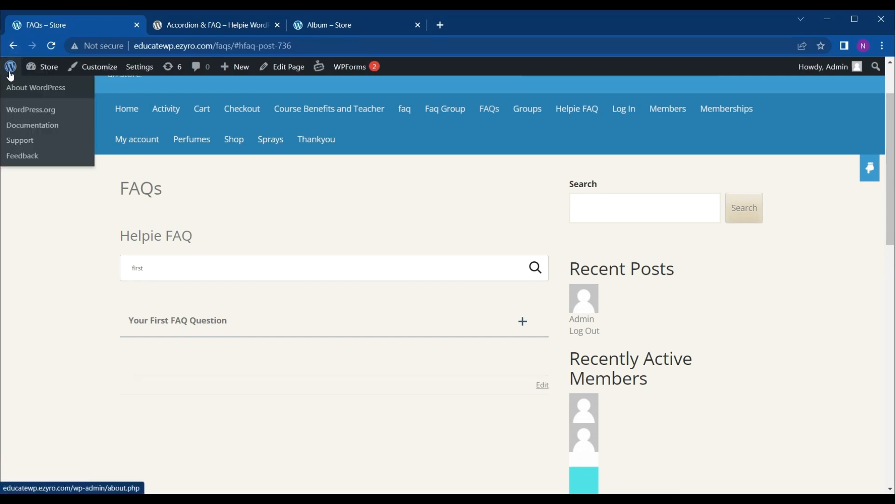
click(10, 74)
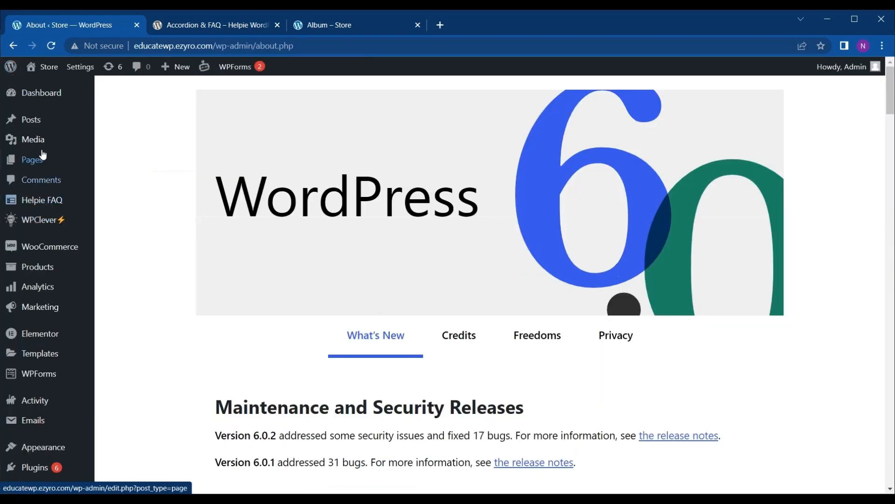
Add a new Helpie FAQ category named Colour, leaving the slug empty and the parent category at None
mouse_move(36, 151)
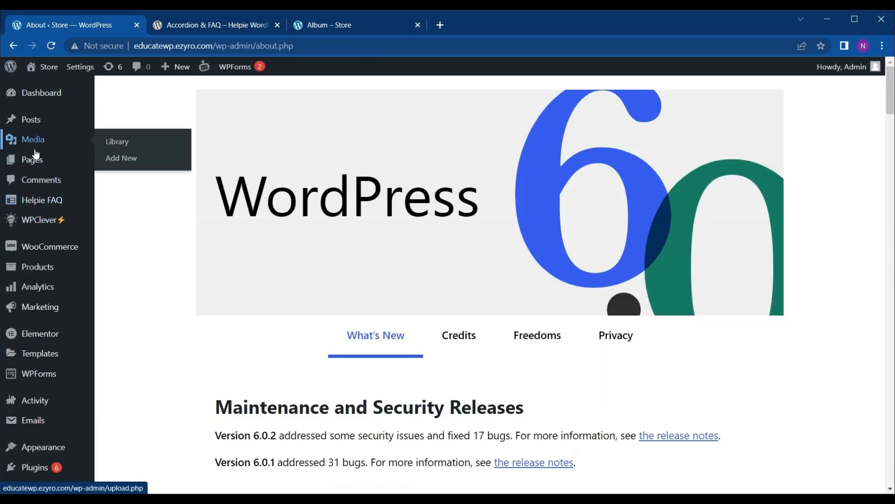
click(27, 203)
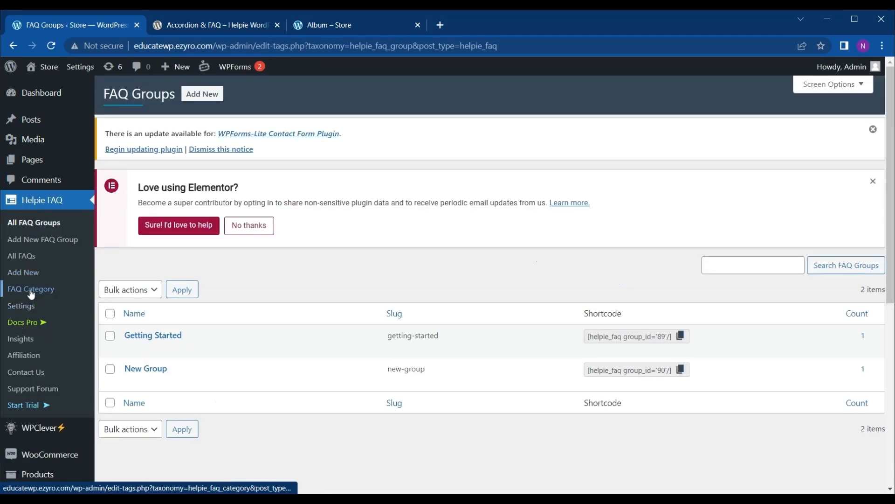
click(30, 290)
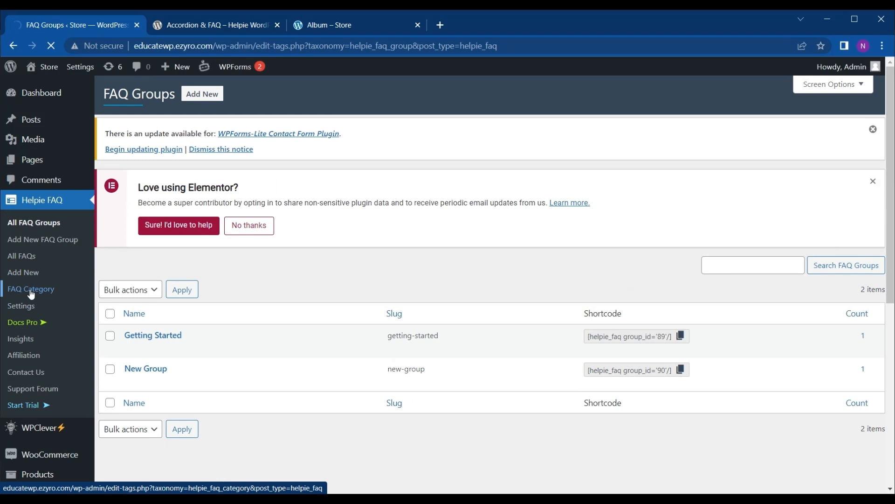
scroll(498, 273, down, 2)
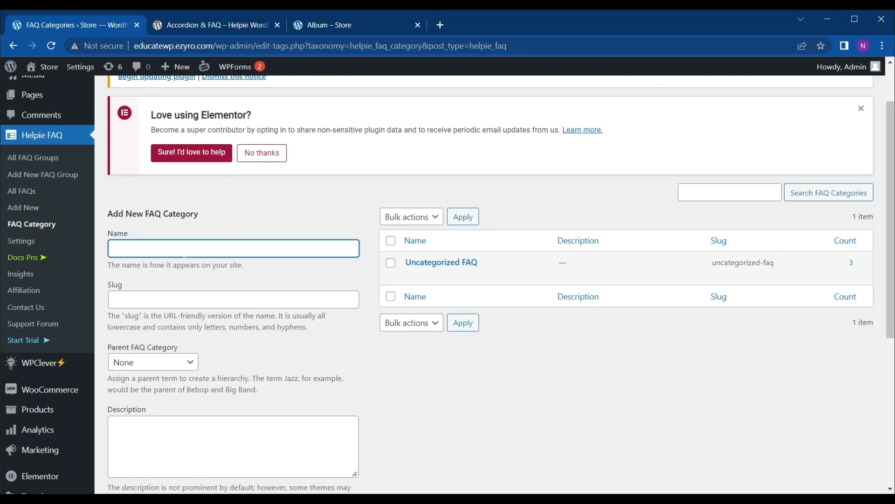
text(Colour)
click(180, 299)
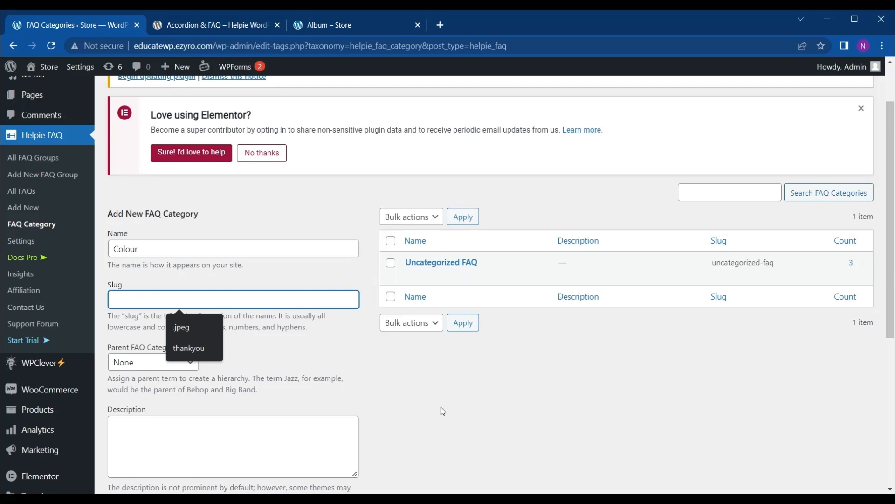
scroll(440, 406, down, 2)
click(162, 421)
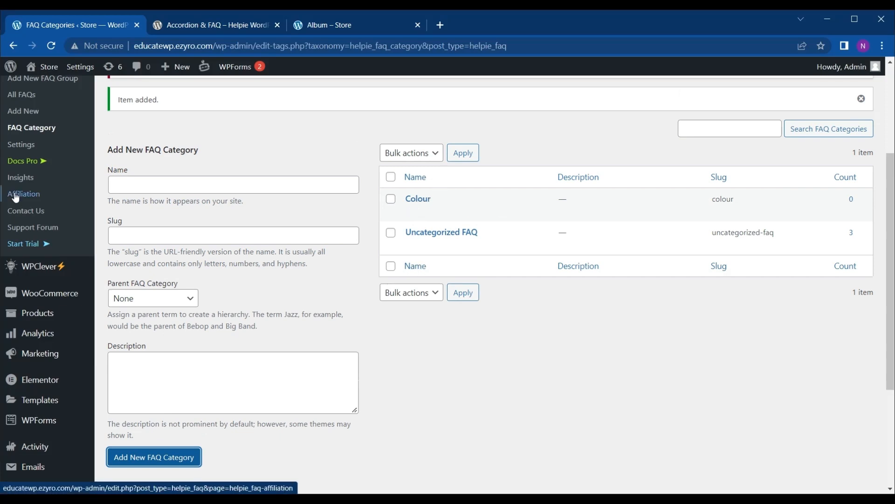
Find the Divi Ninja Tee in the store's product list and open it for editing
scroll(24, 163, up, 1)
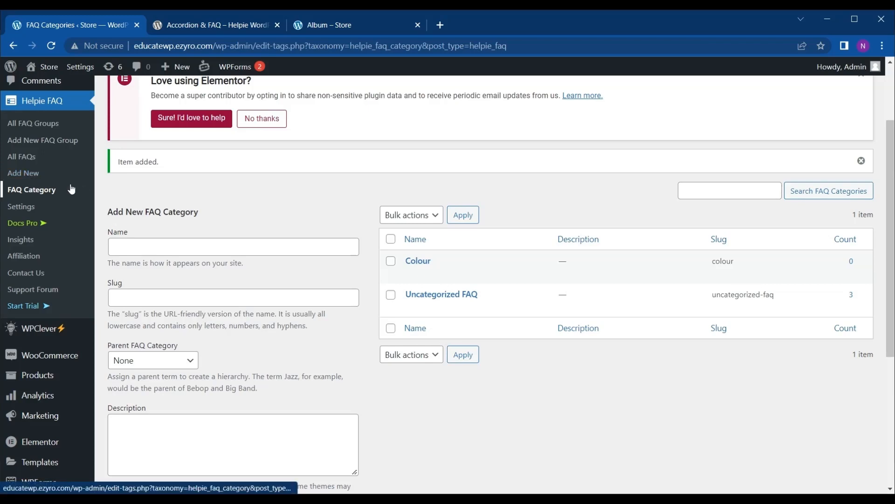
scroll(71, 189, up, 1)
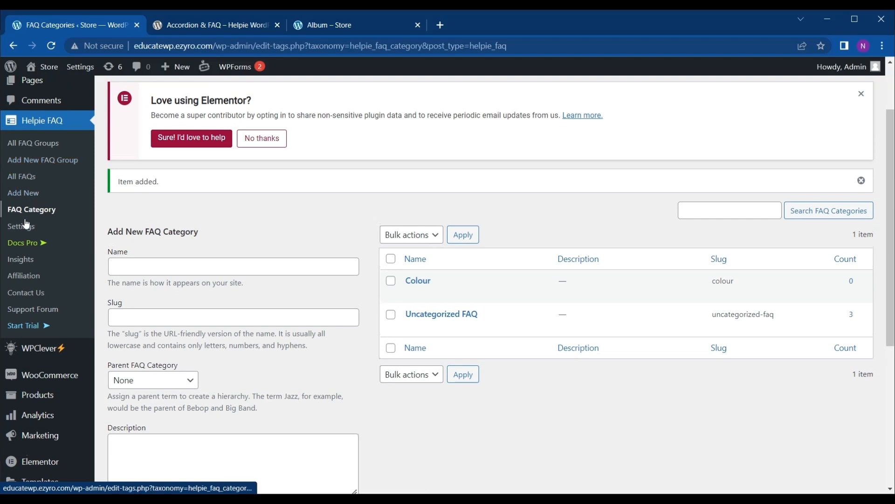
scroll(25, 310, down, 2)
mouse_move(51, 293)
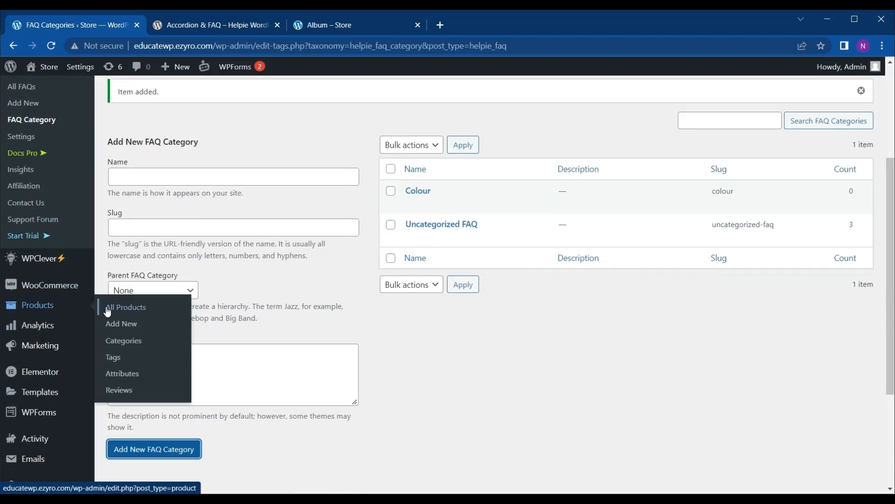
click(106, 311)
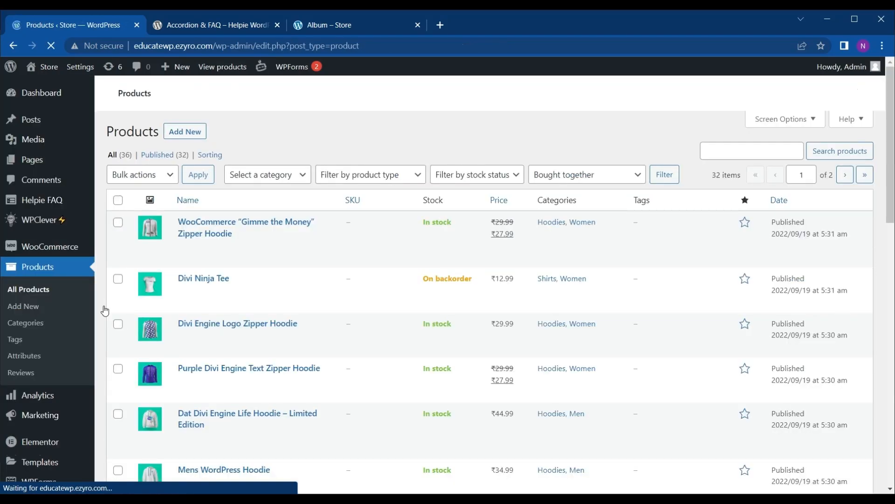
scroll(311, 281, down, 4)
scroll(311, 280, down, 2)
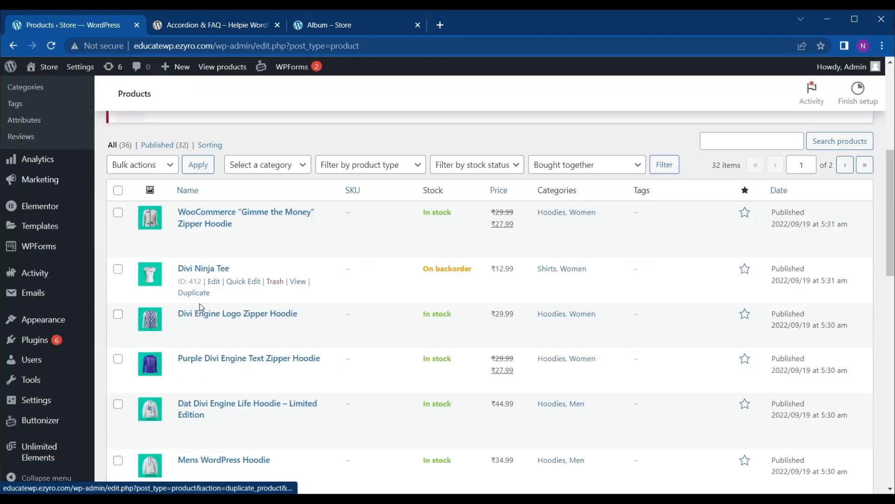
click(213, 281)
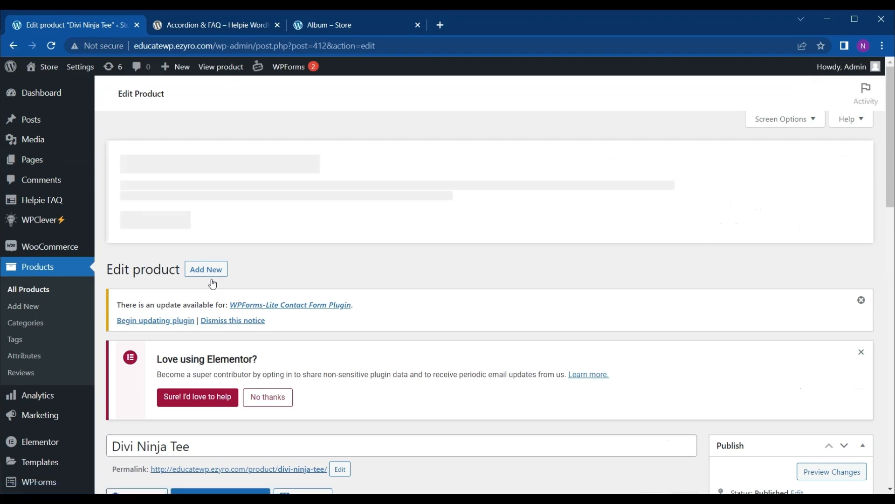
Open the Divi Ninja Tee's store page in a new browser tab and view its additional information section
scroll(229, 325, down, 4)
scroll(228, 325, down, 3)
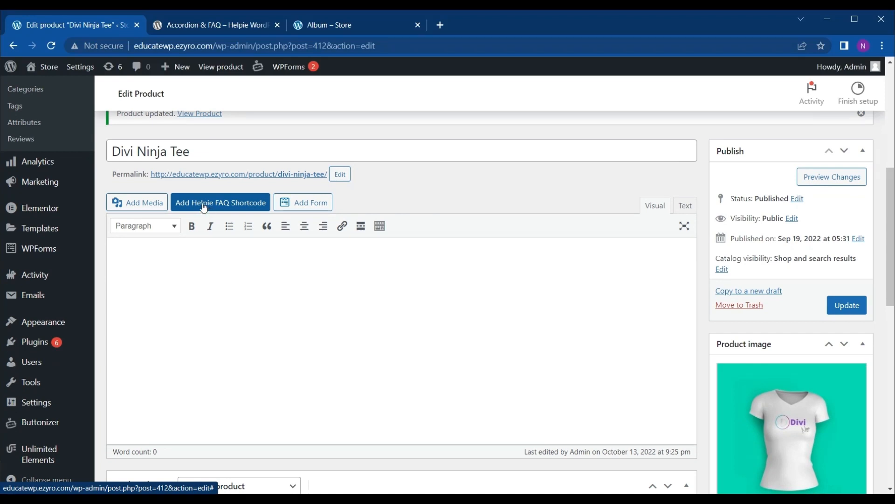
right_click(289, 178)
click(310, 184)
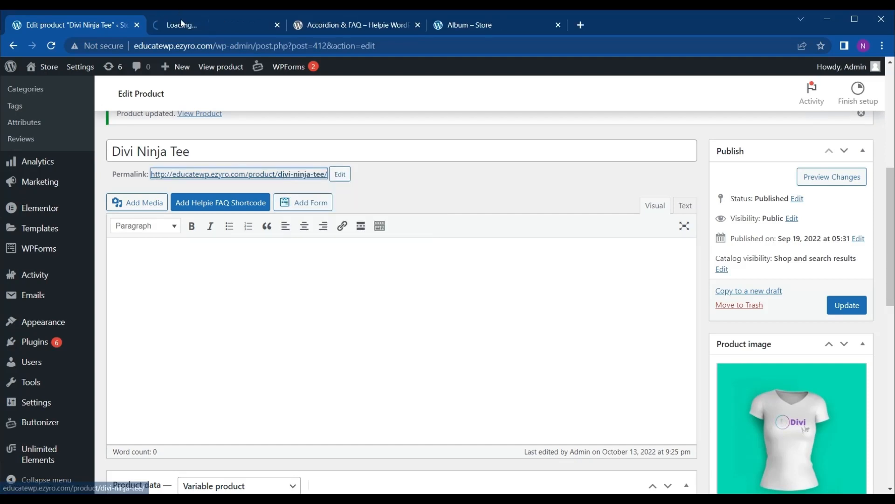
click(182, 23)
scroll(181, 207, down, 6)
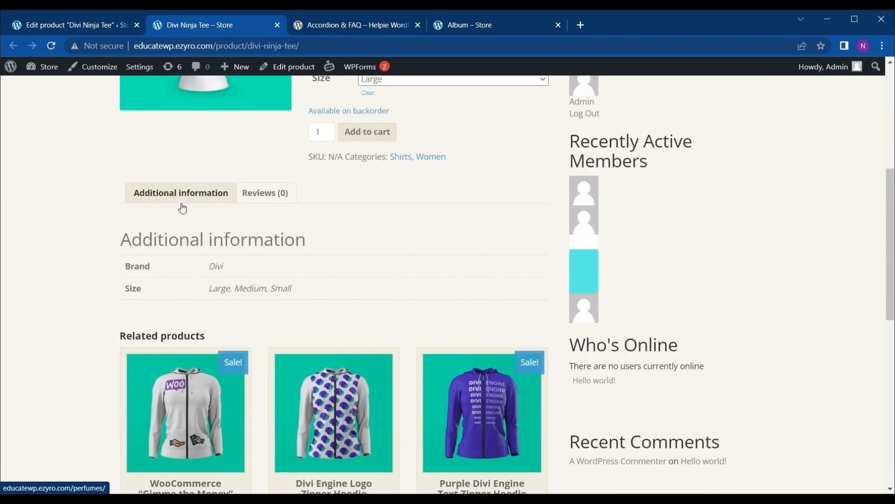
scroll(183, 208, down, 1)
Compare the product's short description in the editor with where it appears on the store page
click(87, 14)
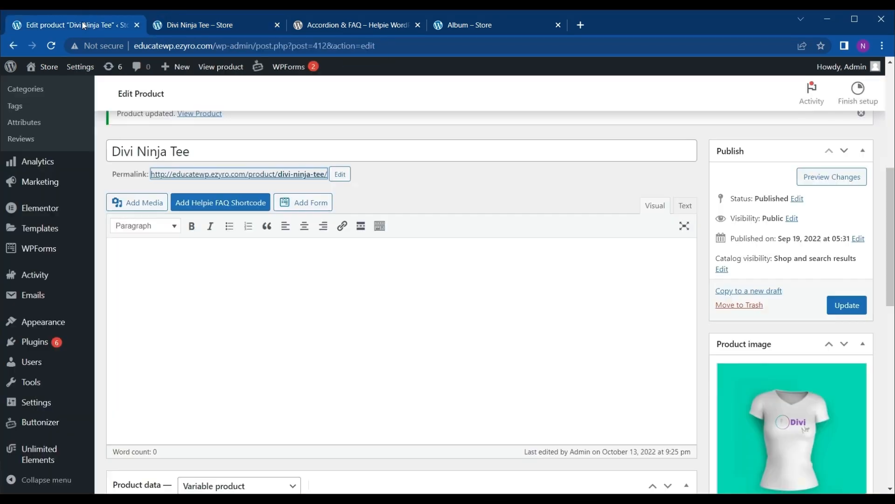
scroll(235, 427, down, 8)
scroll(234, 427, down, 4)
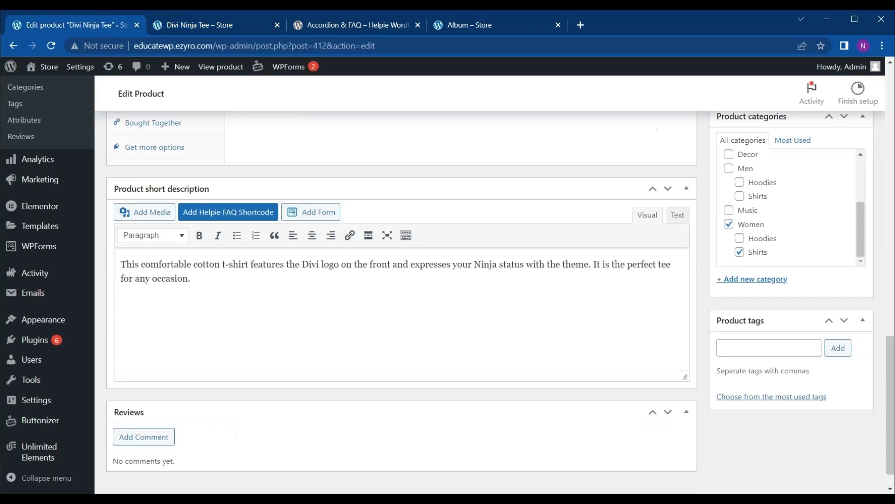
click(225, 27)
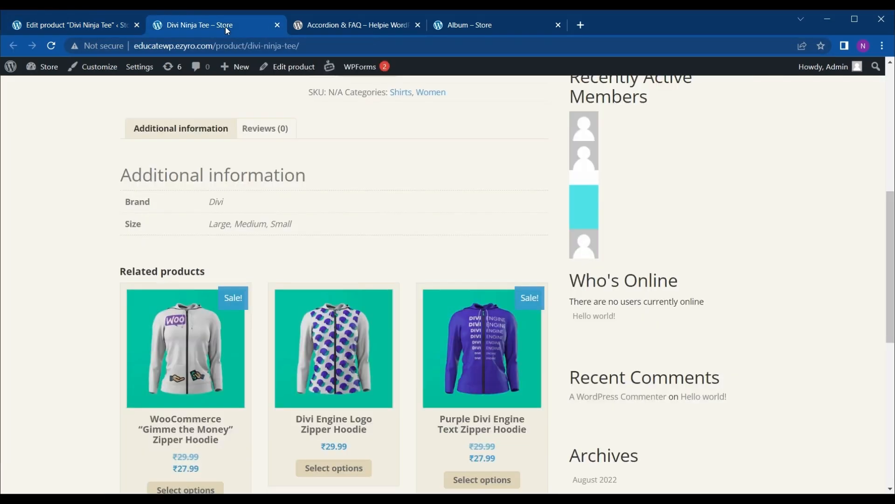
scroll(382, 163, up, 8)
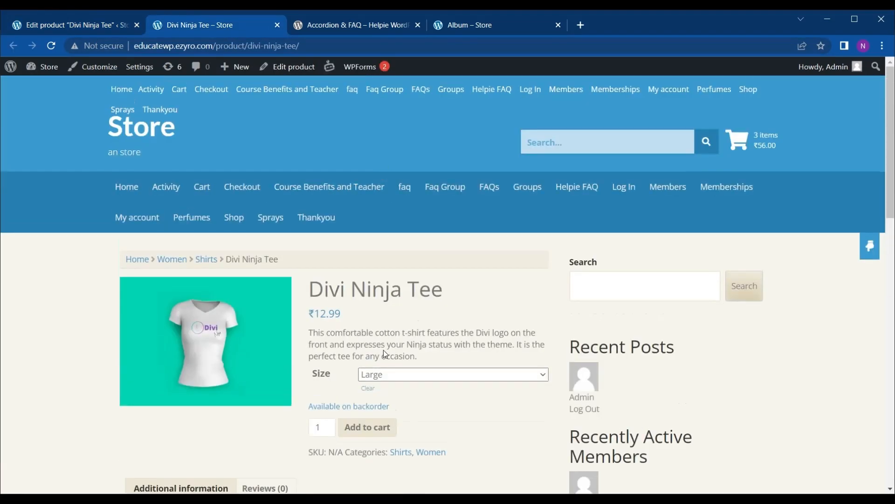
scroll(226, 366, down, 7)
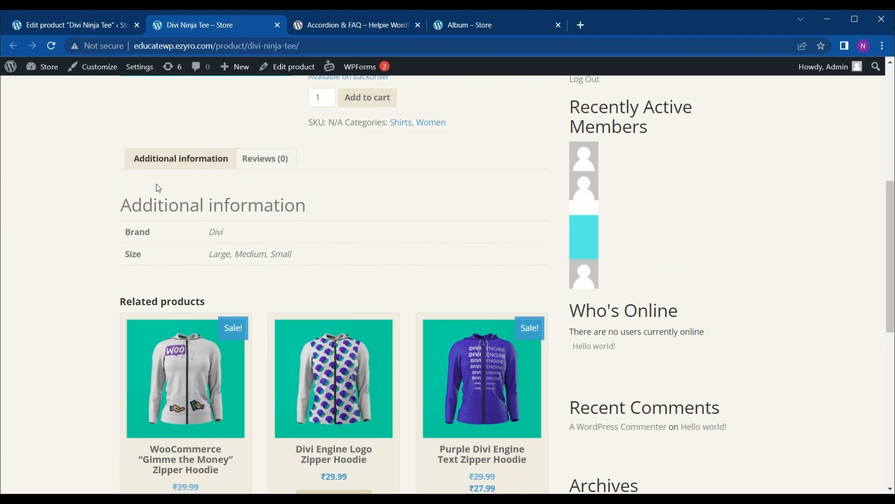
Start adding a Helpie FAQ shortcode to the Divi Ninja Tee's main description and set the FAQ title to "FAQ"
click(74, 25)
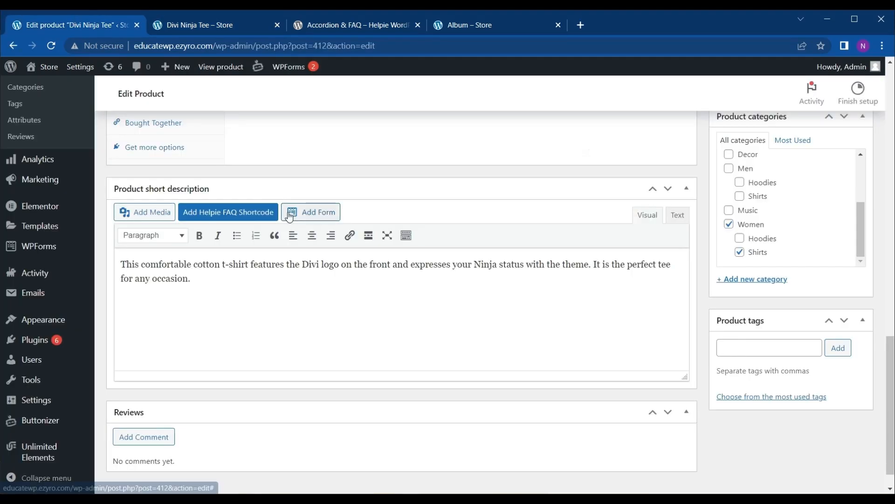
scroll(289, 212, up, 8)
scroll(289, 212, up, 3)
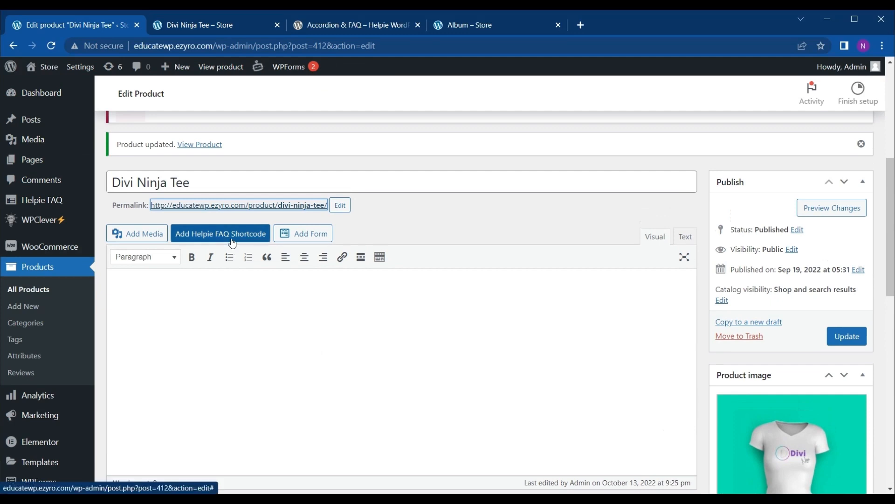
click(233, 237)
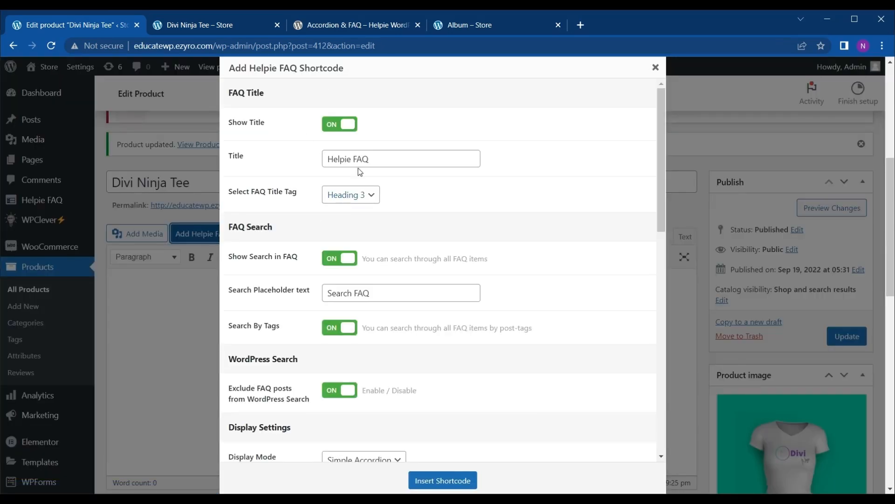
double_click(340, 159)
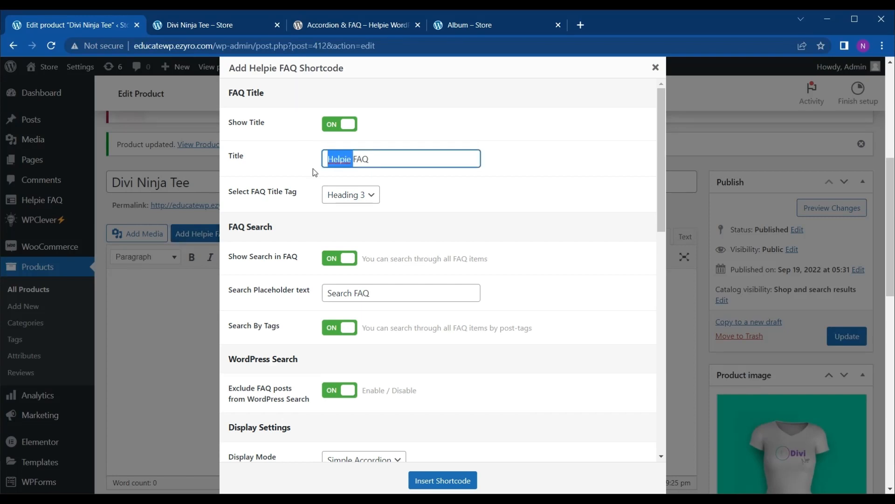
key(BackSpace)
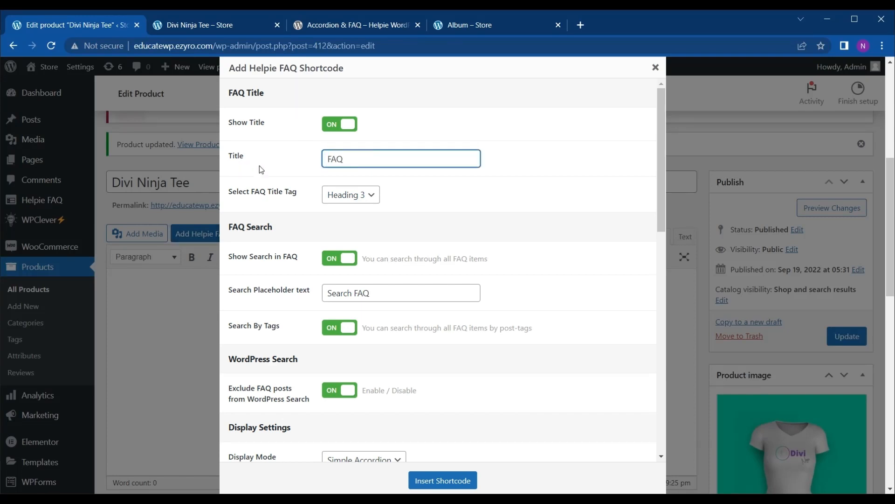
Review the shortcode's search and display settings, keeping the FAQ search on and the display mode at Simple Accordion
scroll(261, 166, down, 1)
scroll(283, 242, down, 1)
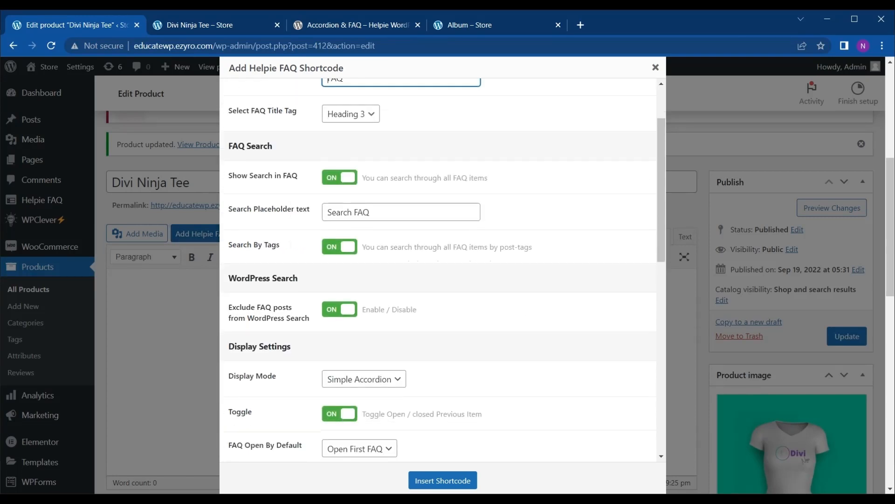
scroll(300, 235, down, 1)
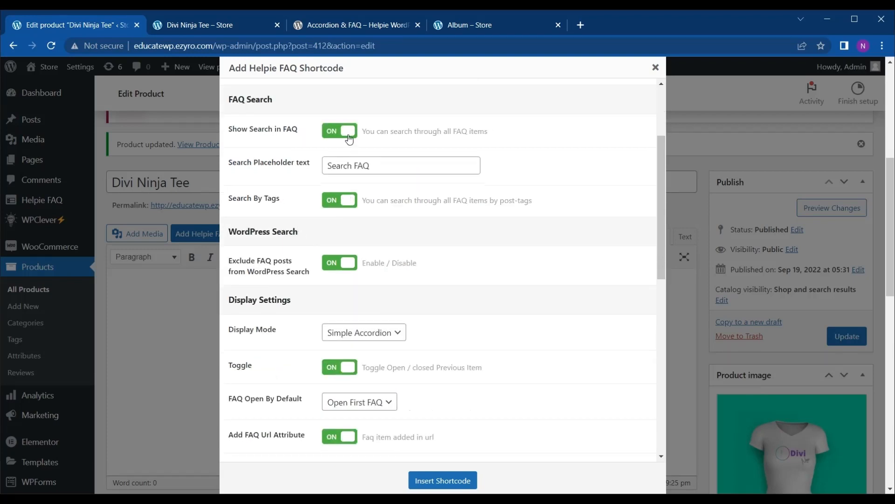
click(341, 131)
click(341, 131)
scroll(276, 291, down, 3)
scroll(286, 275, down, 2)
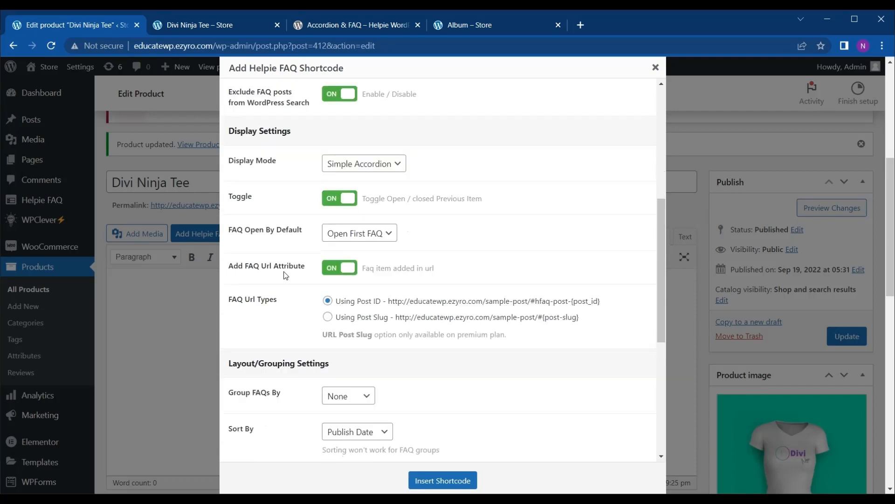
click(359, 168)
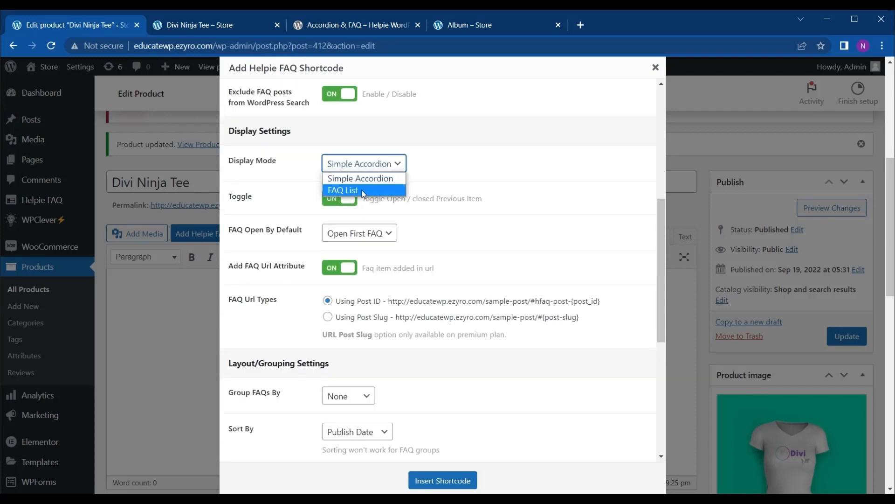
click(370, 167)
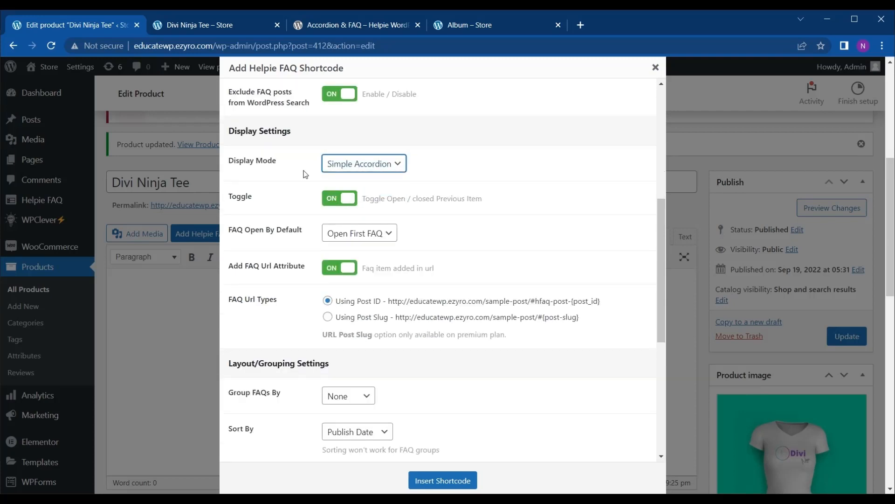
Group the shortcode's FAQs by Category and check the remaining layout and pagination settings
scroll(305, 174, down, 1)
scroll(305, 174, down, 5)
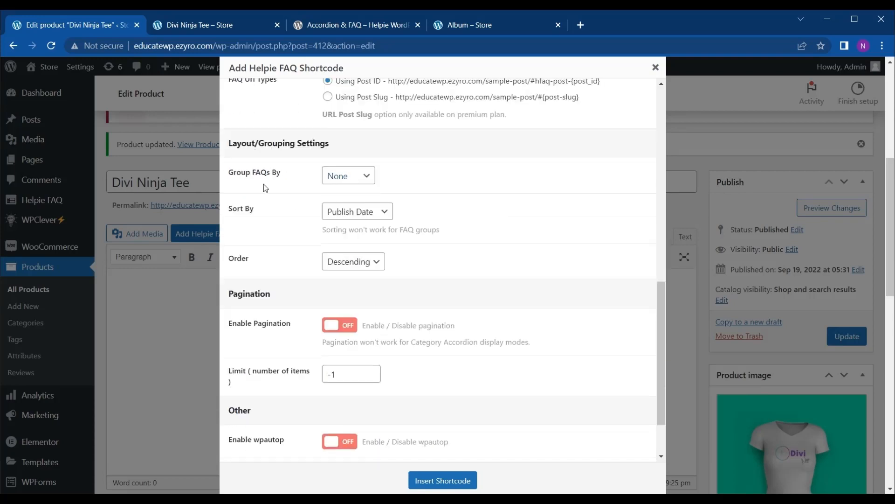
click(344, 180)
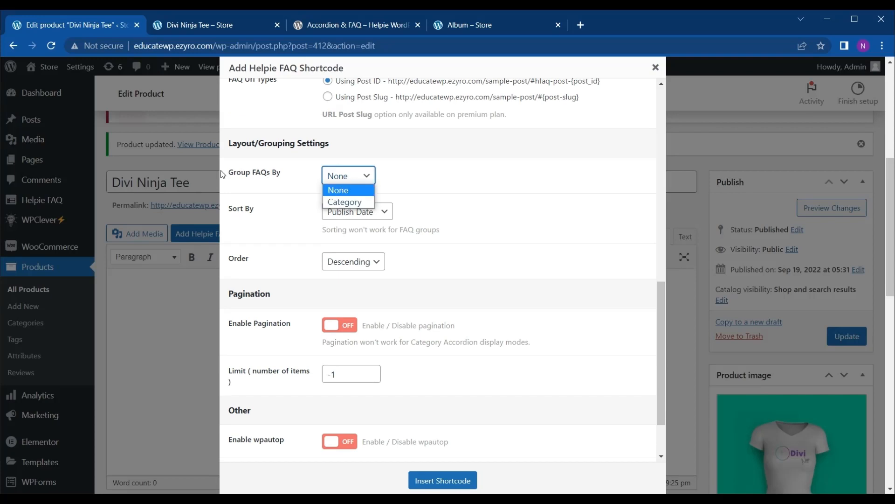
click(344, 202)
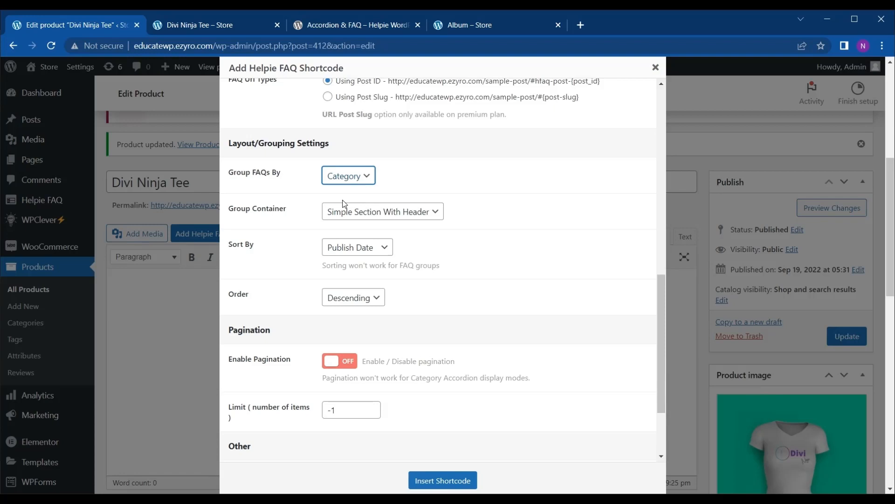
scroll(345, 205, down, 1)
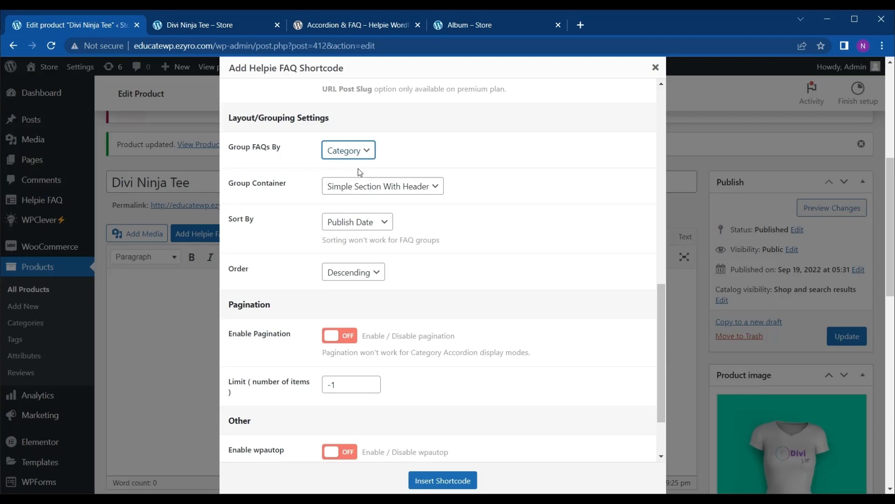
scroll(316, 202, down, 1)
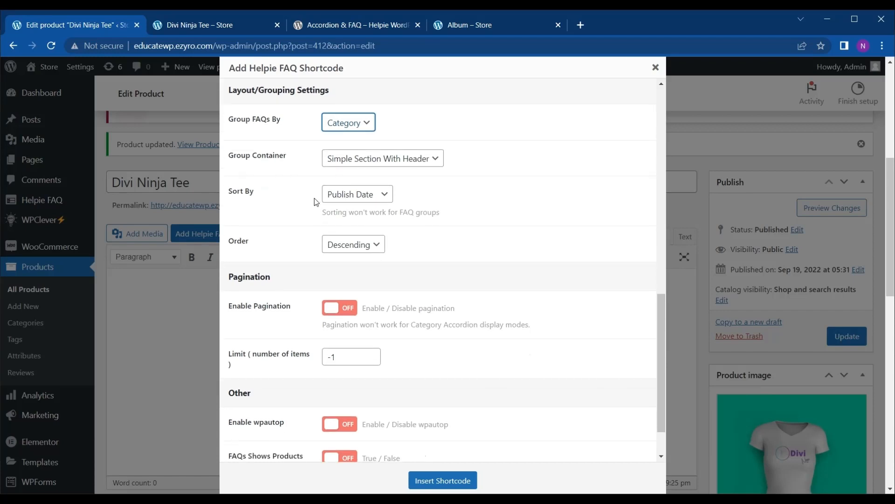
Insert the configured FAQ shortcode into the Divi Ninja Tee's main description and update the product
scroll(444, 462, down, 2)
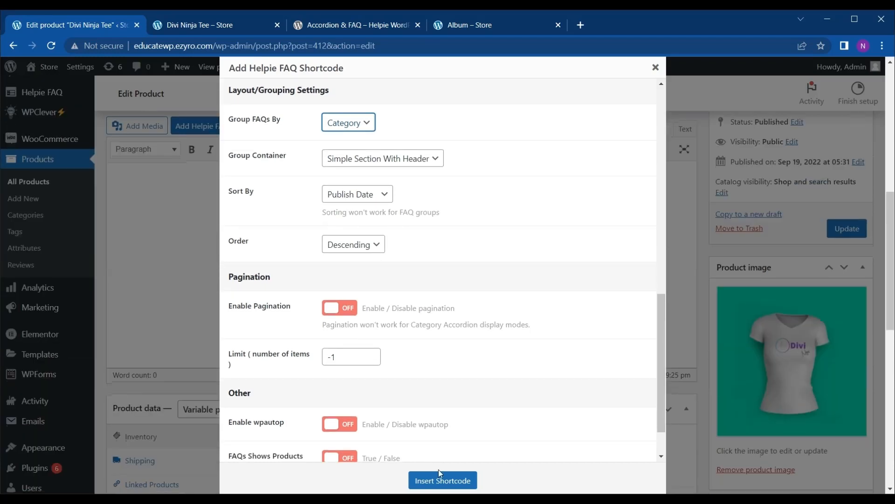
click(443, 479)
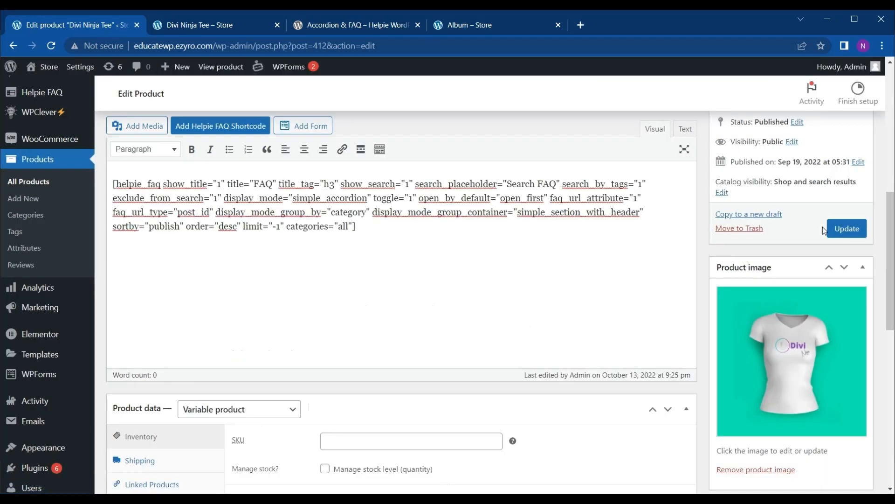
click(847, 228)
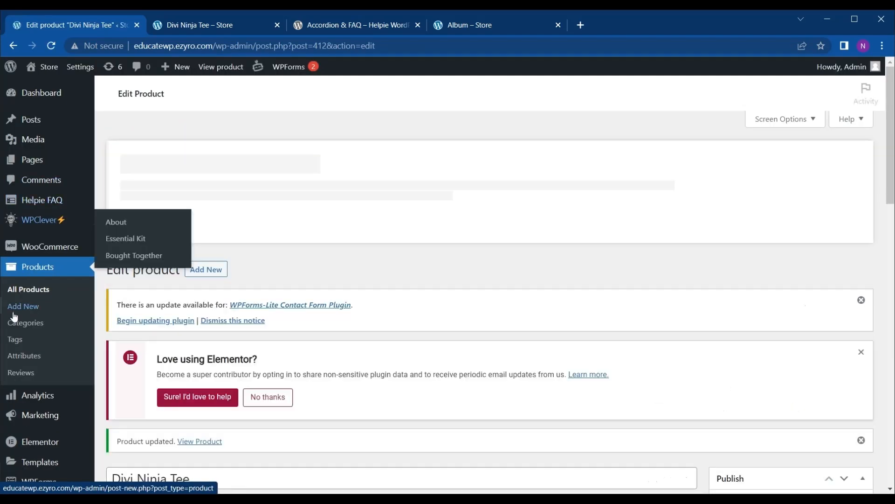
Reload the Divi Ninja Tee store page and examine the FAQ section in the product's description
click(184, 30)
click(51, 48)
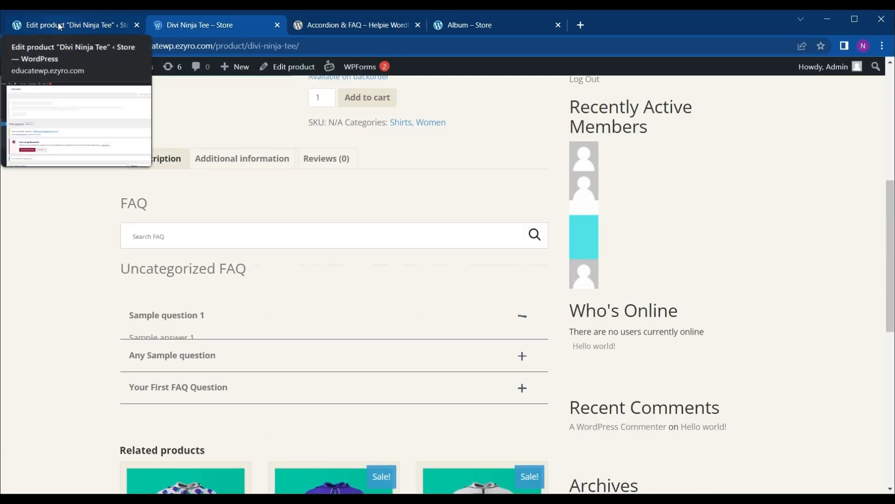
scroll(55, 240, down, 1)
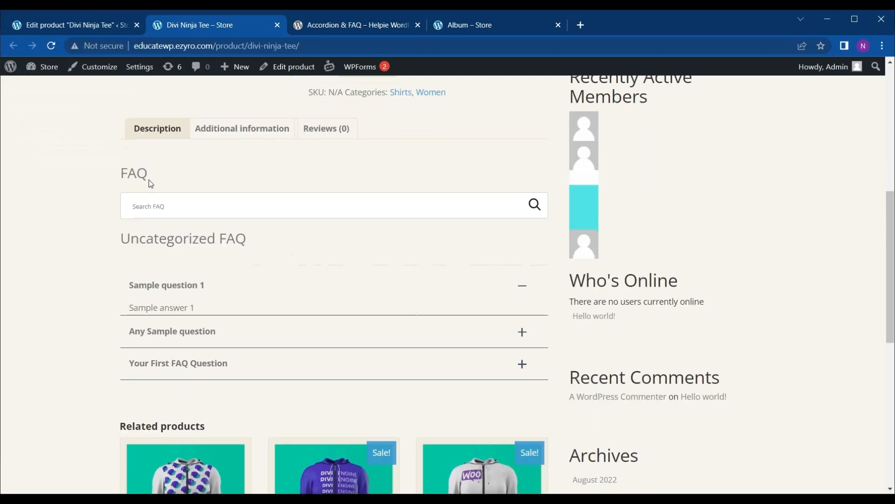
scroll(140, 219, down, 2)
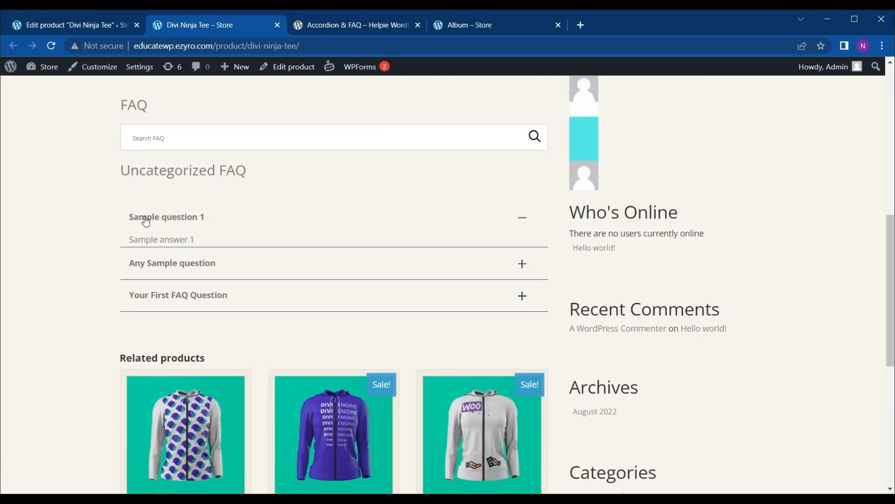
scroll(158, 263, up, 2)
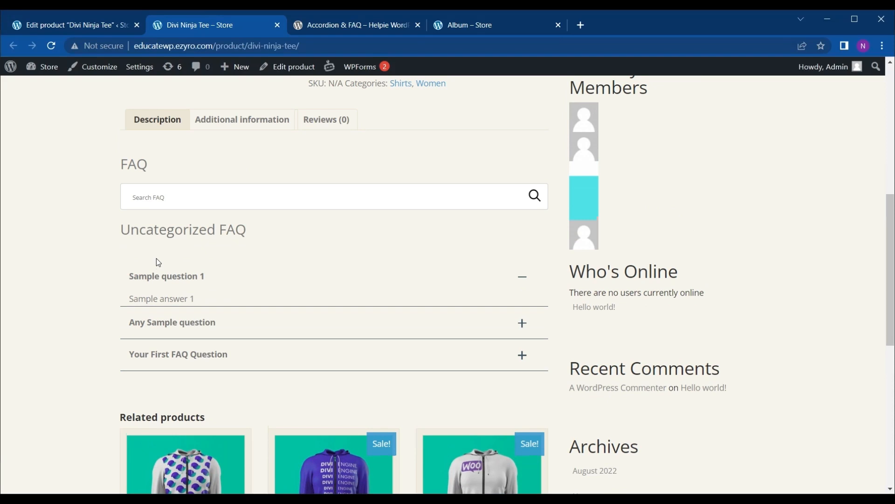
Create a new Helpie FAQ titled "sample 2" with the answer text "answer 2"
click(90, 21)
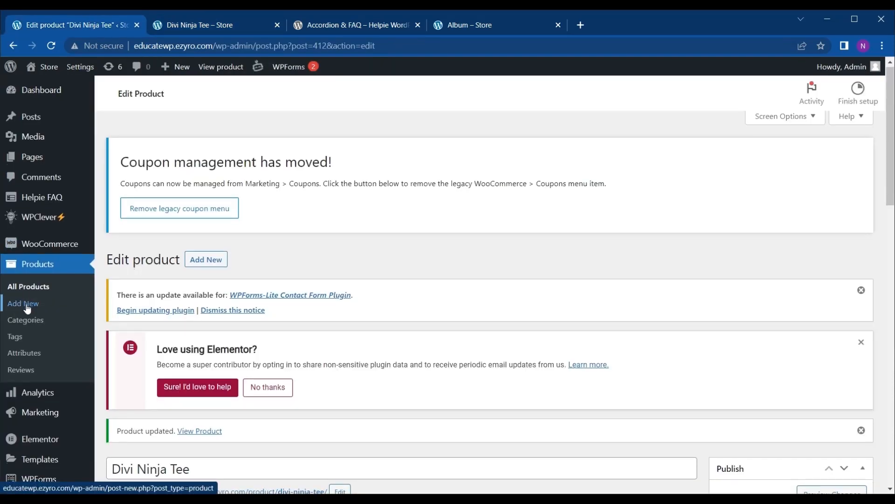
click(27, 320)
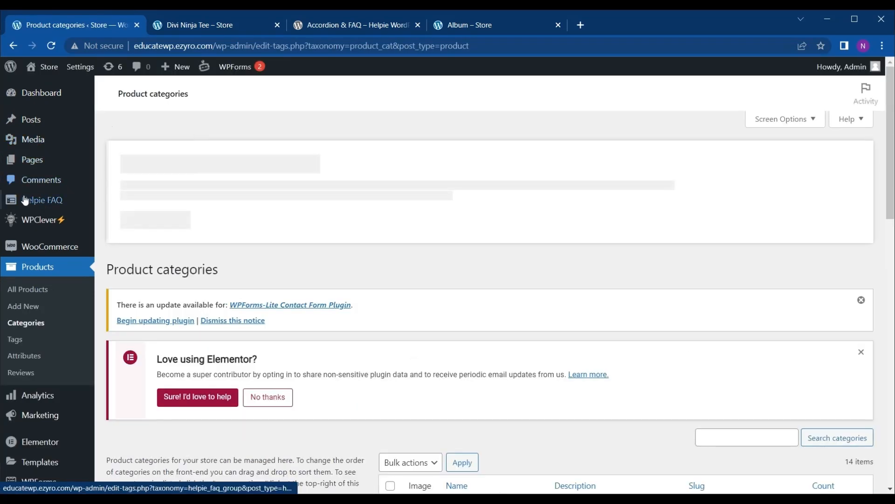
mouse_move(25, 200)
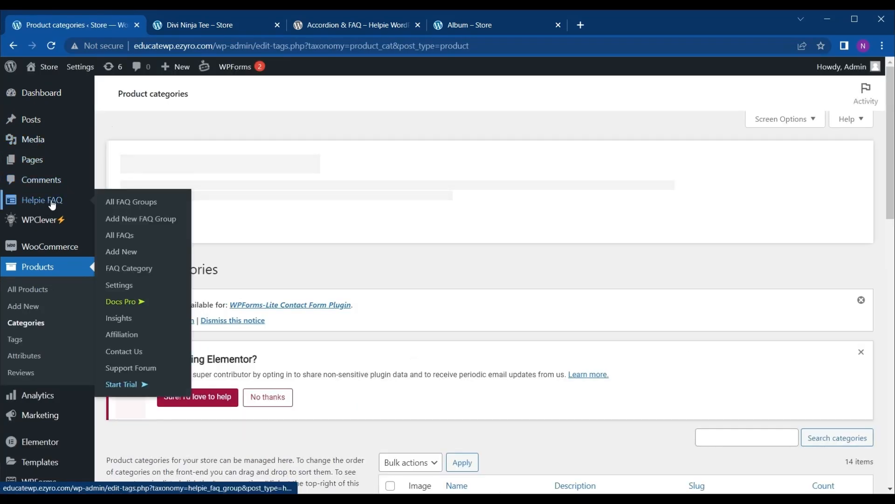
click(120, 235)
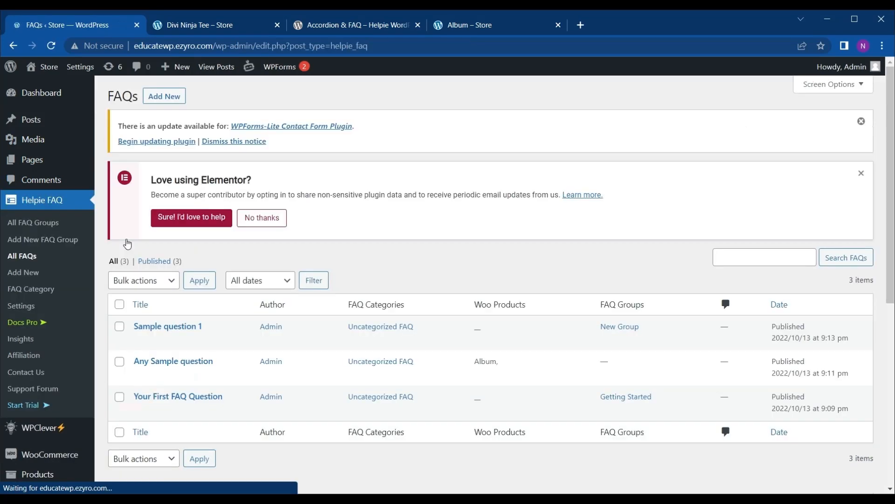
click(170, 97)
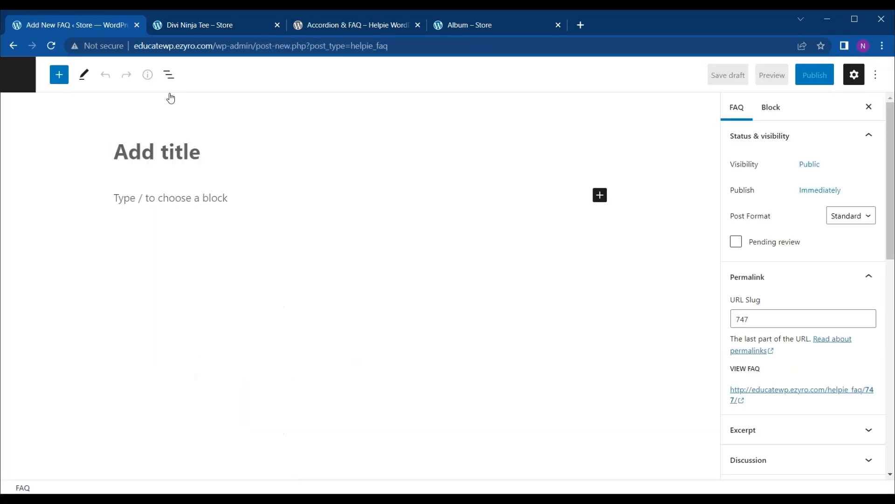
text(sample)
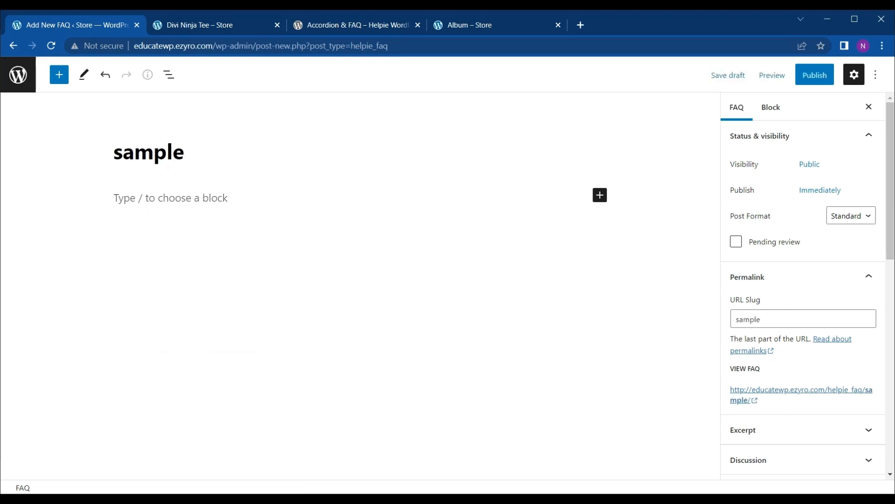
text(2)
click(166, 189)
text(answer 2)
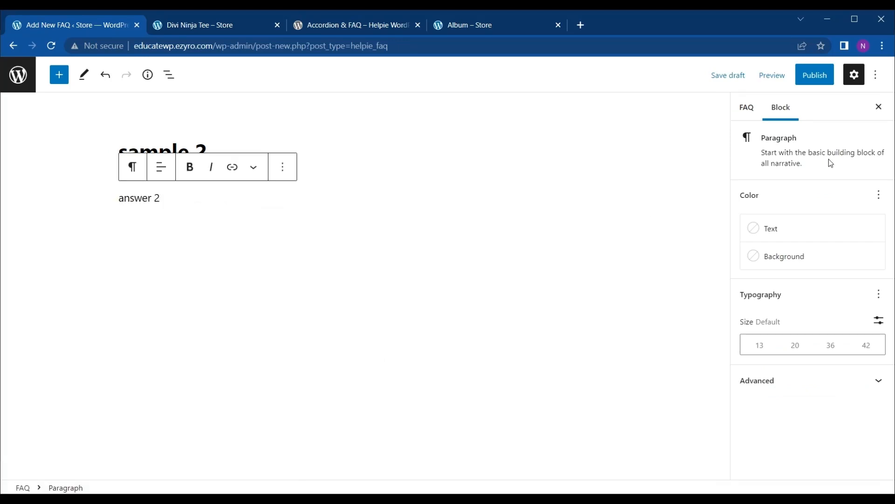
Publish the "sample 2" FAQ
click(753, 117)
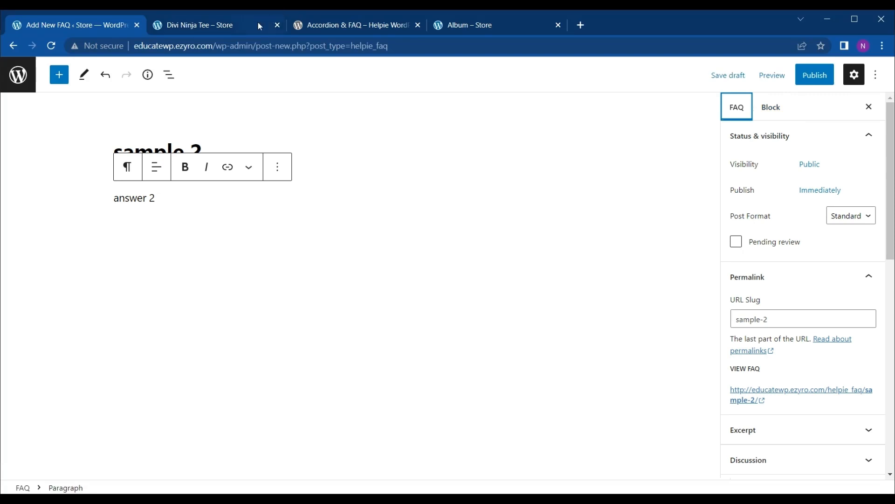
click(815, 75)
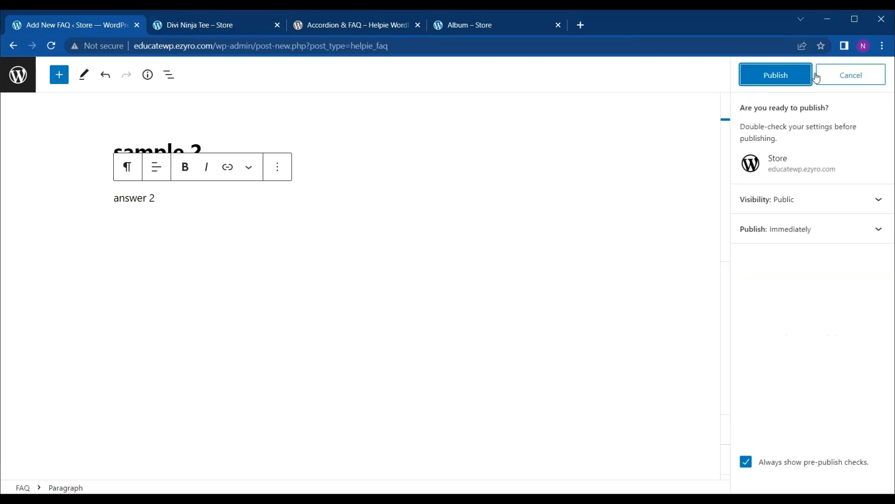
click(788, 82)
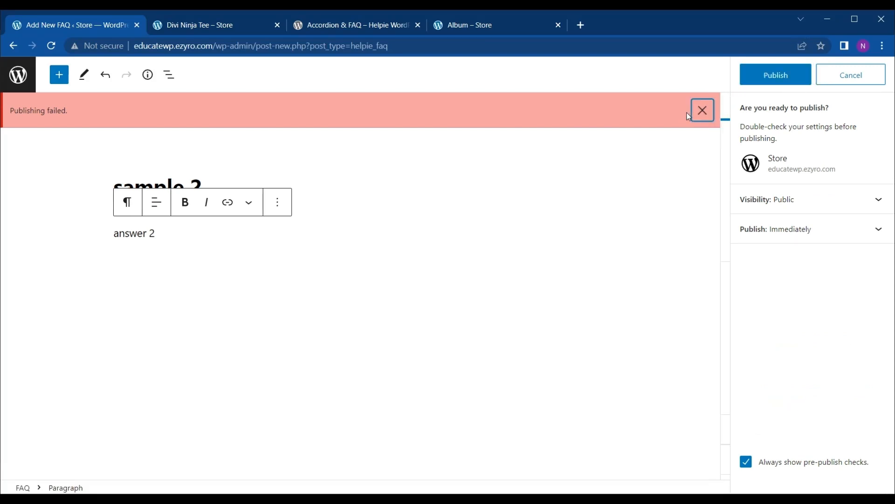
click(764, 80)
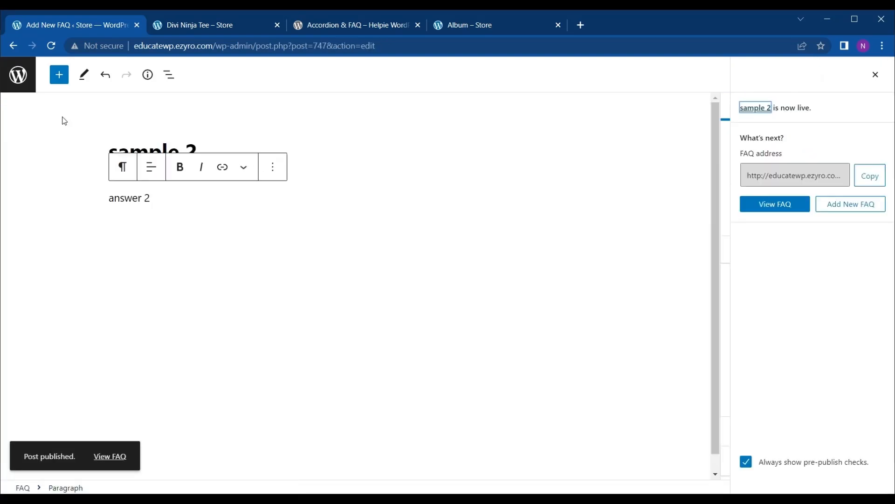
Refresh the FAQ list and quick-edit "sample 2" to assign the Colour category instead of Uncategorized FAQ
click(13, 46)
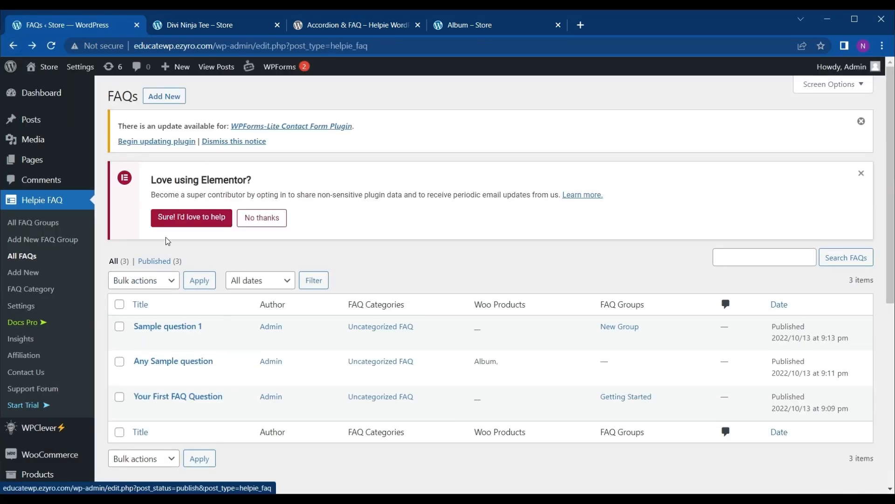
click(52, 46)
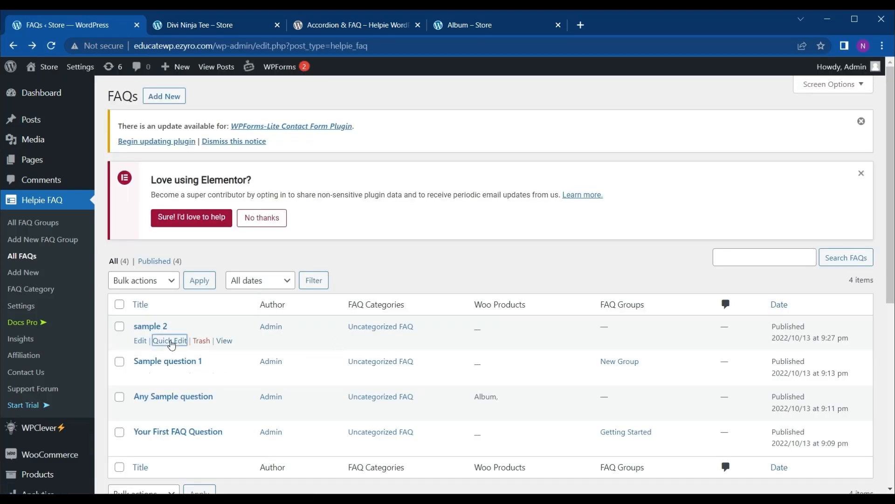
click(170, 340)
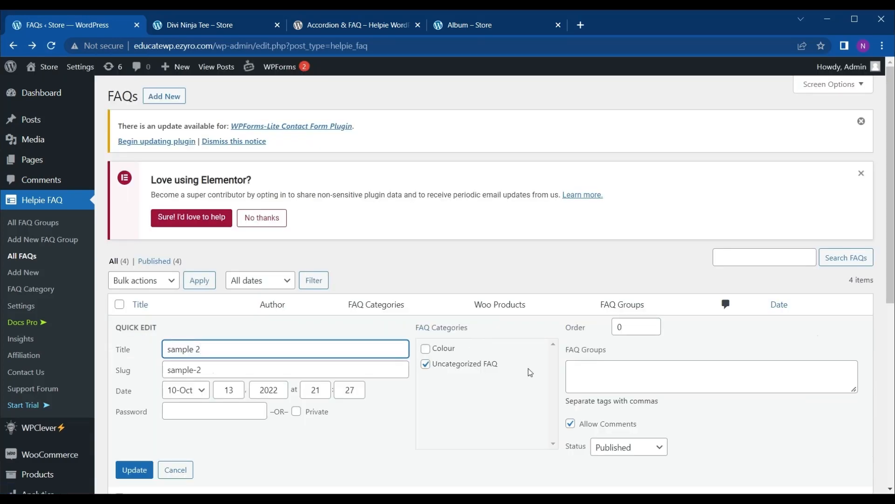
scroll(531, 371, down, 1)
click(425, 323)
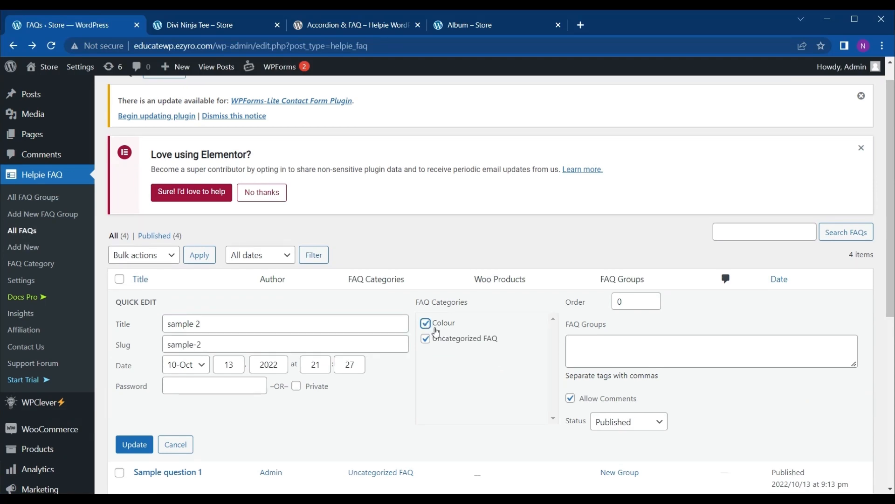
click(425, 339)
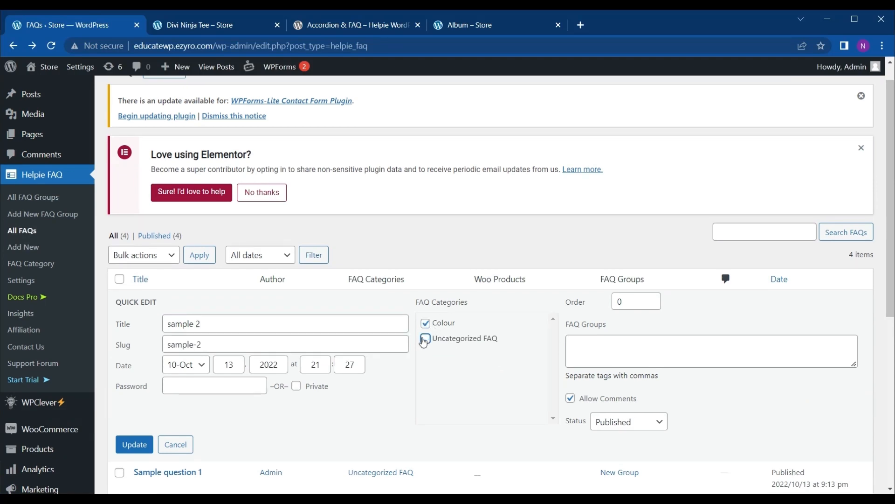
click(130, 448)
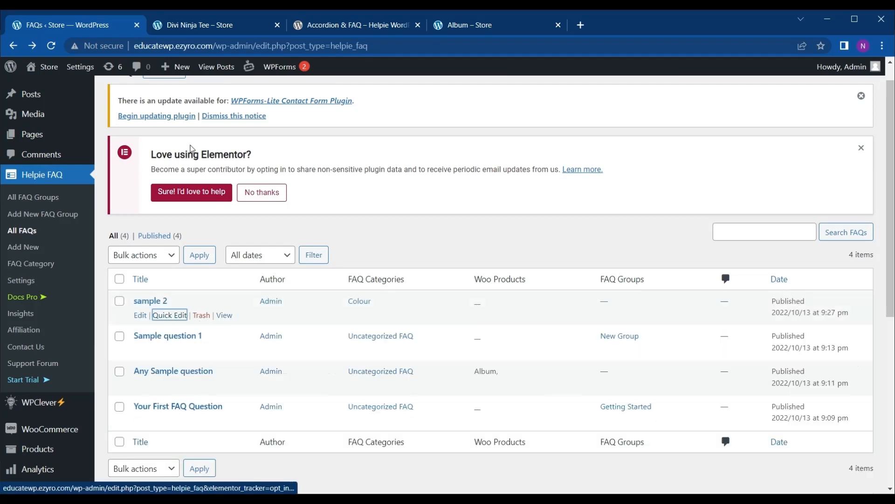
Reload the Divi Ninja Tee store page and examine how its FAQs are grouped by category
click(197, 26)
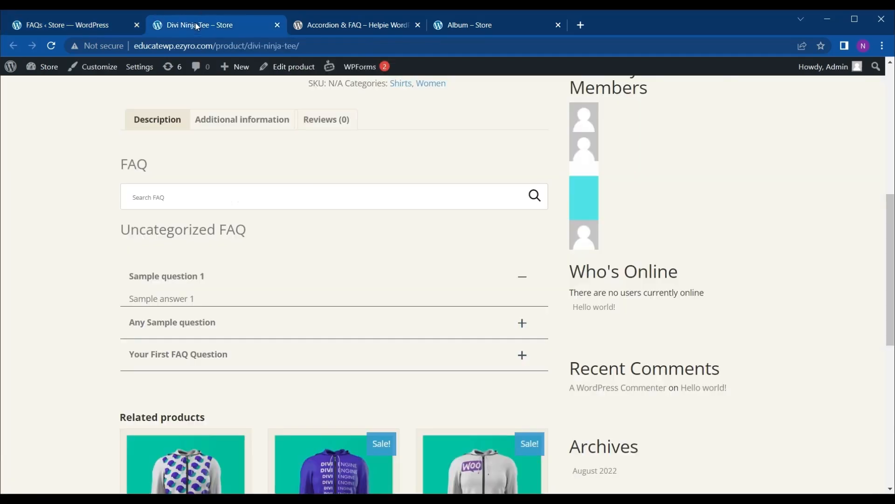
click(52, 45)
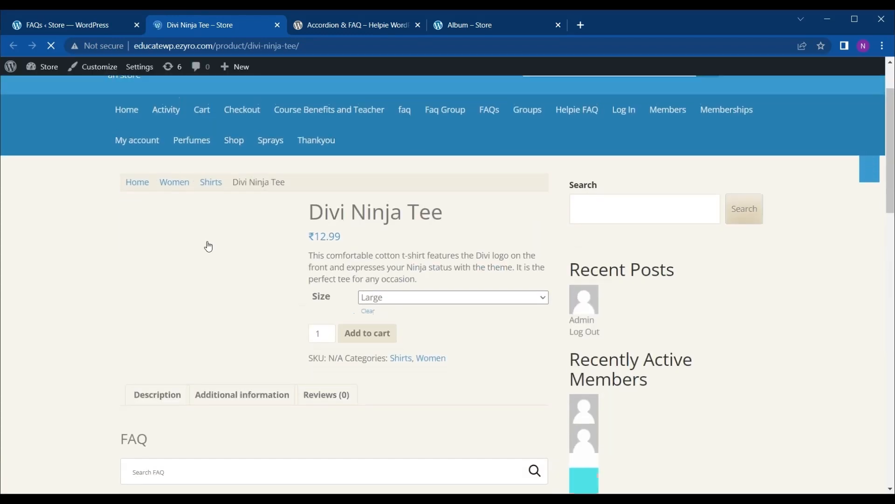
scroll(215, 246, down, 3)
scroll(205, 254, down, 2)
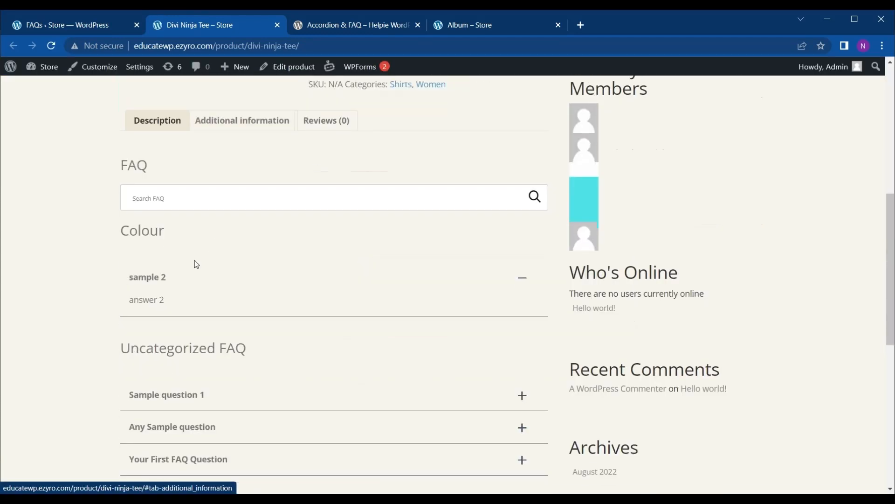
scroll(166, 334, down, 3)
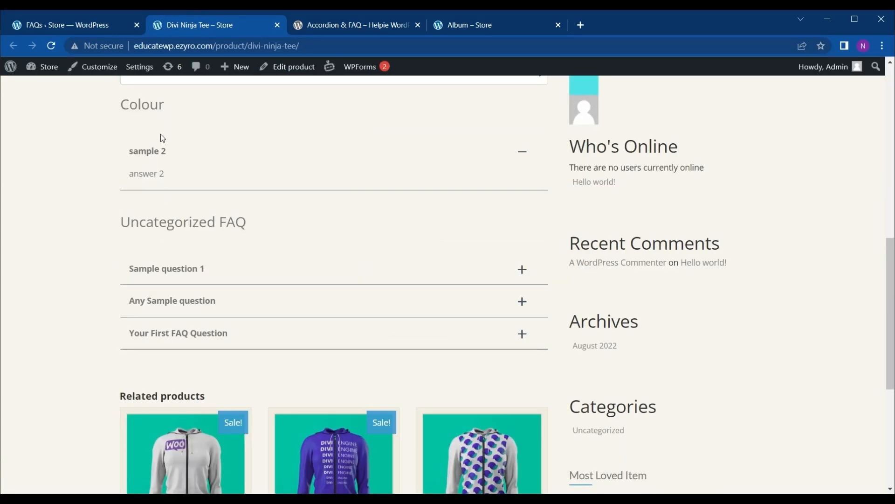
scroll(161, 134, up, 2)
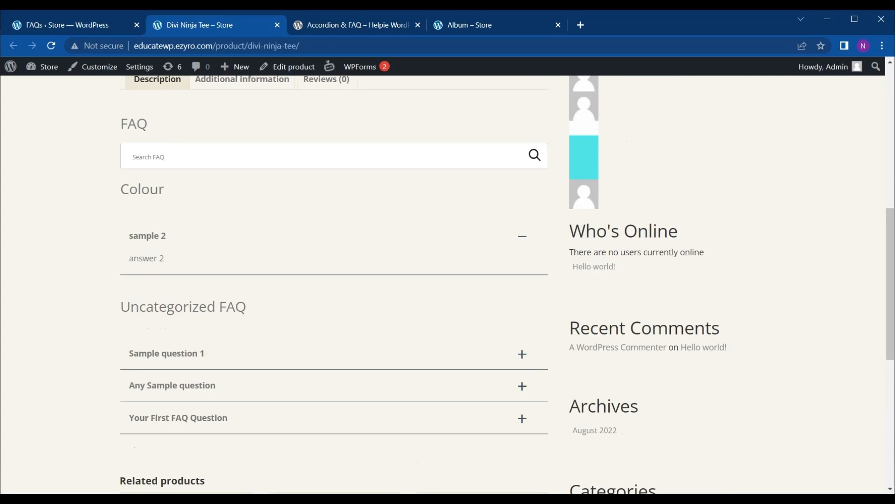
drag(119, 198, 259, 302)
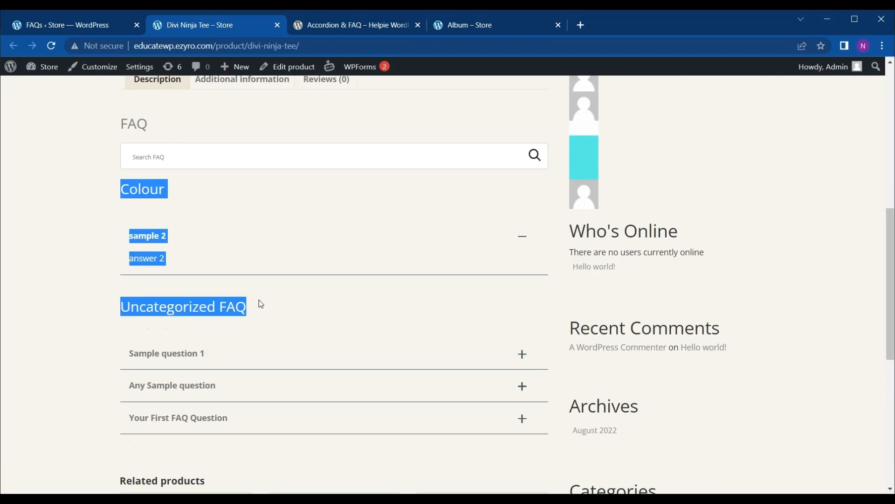
click(265, 303)
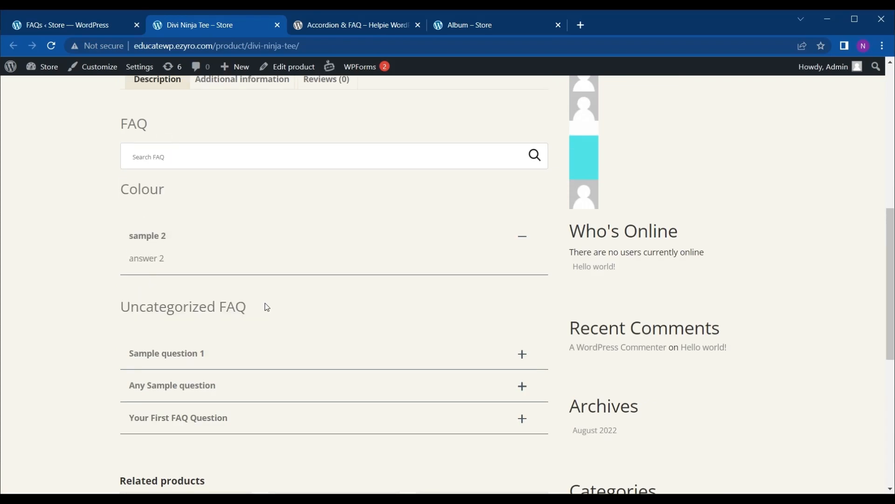
scroll(75, 197, down, 1)
Return from the store page to the WordPress admin and open the list of all FAQ groups
click(91, 29)
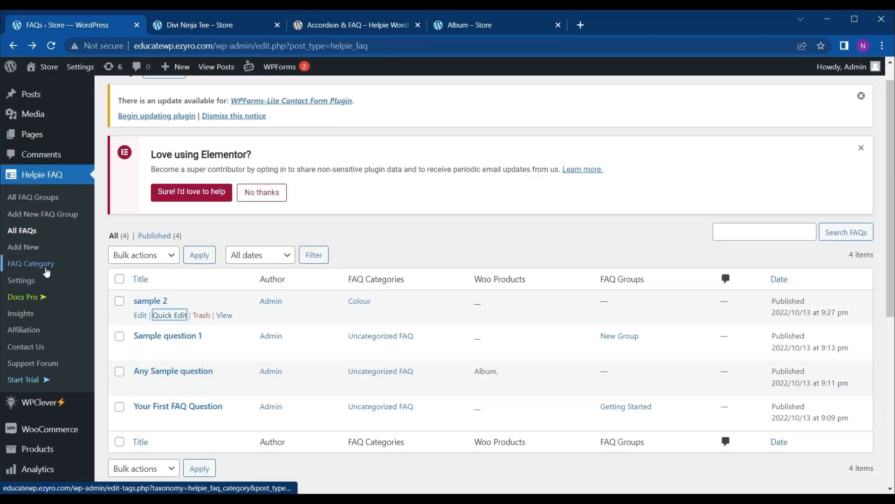
click(209, 25)
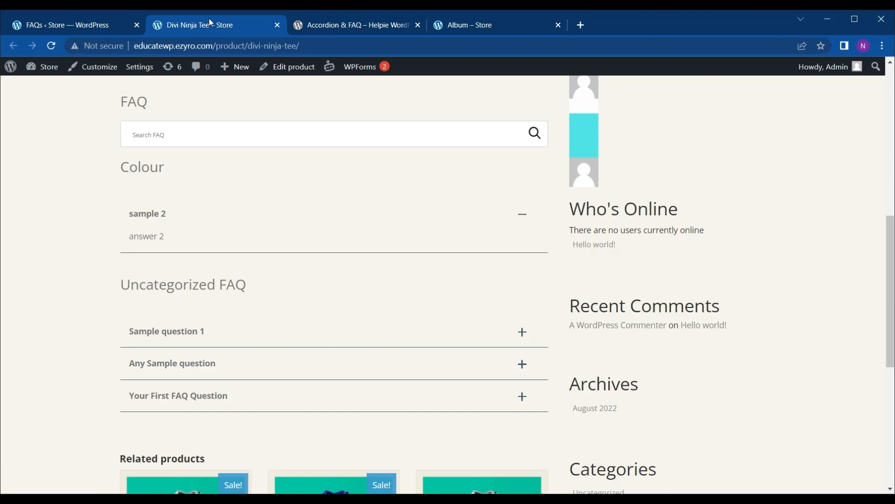
click(104, 28)
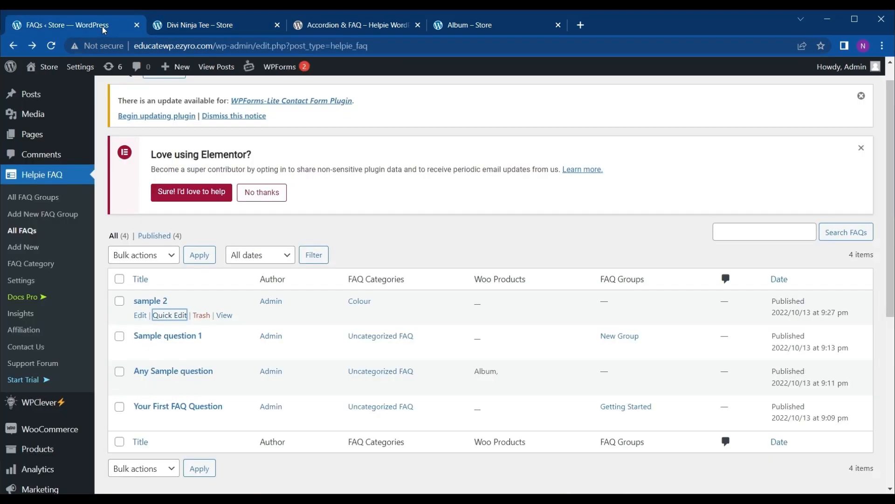
click(49, 207)
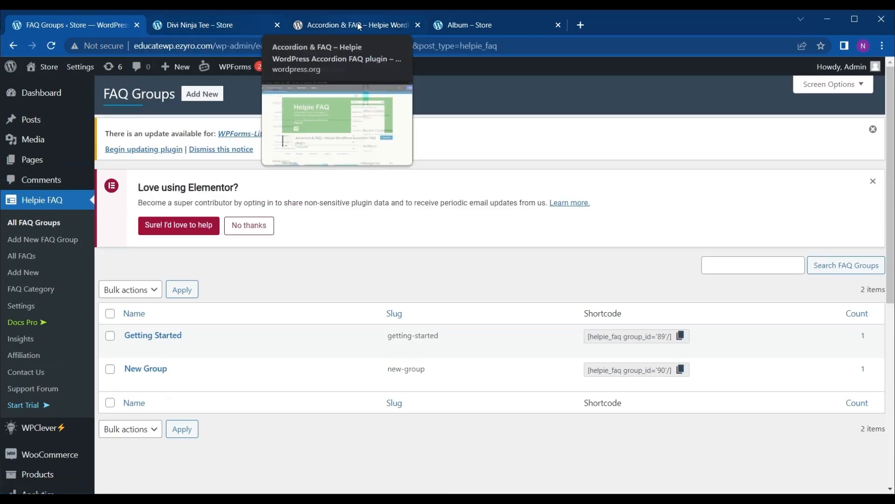
Open the Faq Group page on the store and examine its New Group heading, collapsing and re-expanding "Sample question 1"
click(358, 25)
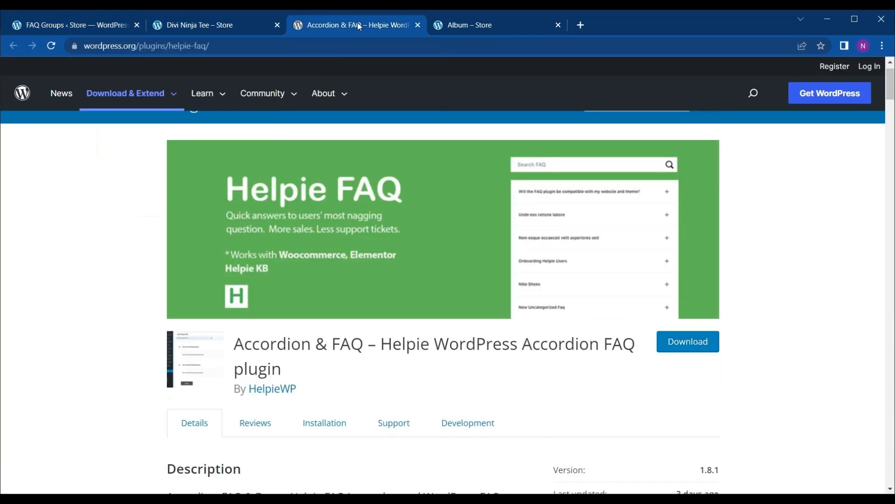
click(203, 25)
scroll(160, 91, up, 9)
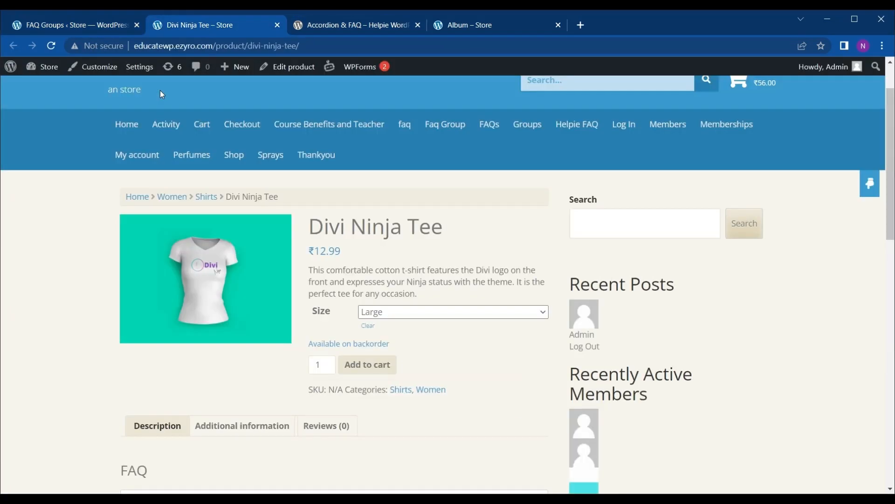
click(444, 187)
scroll(362, 288, down, 2)
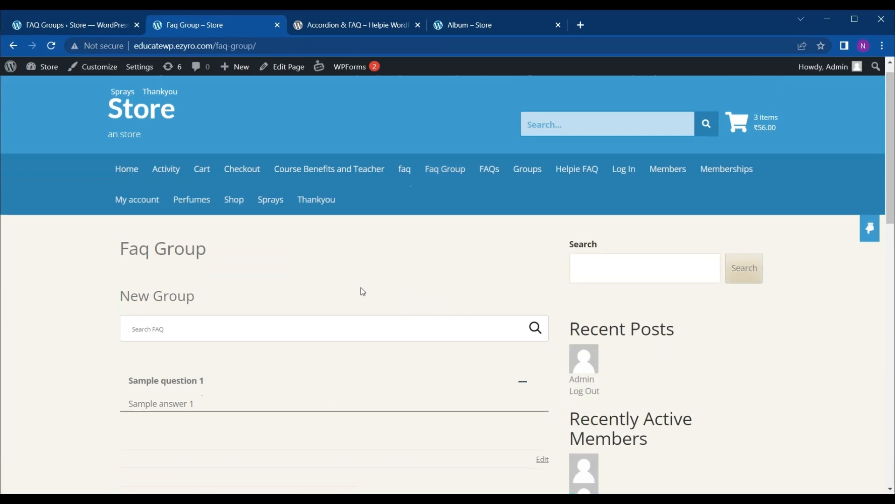
drag(121, 238, 199, 241)
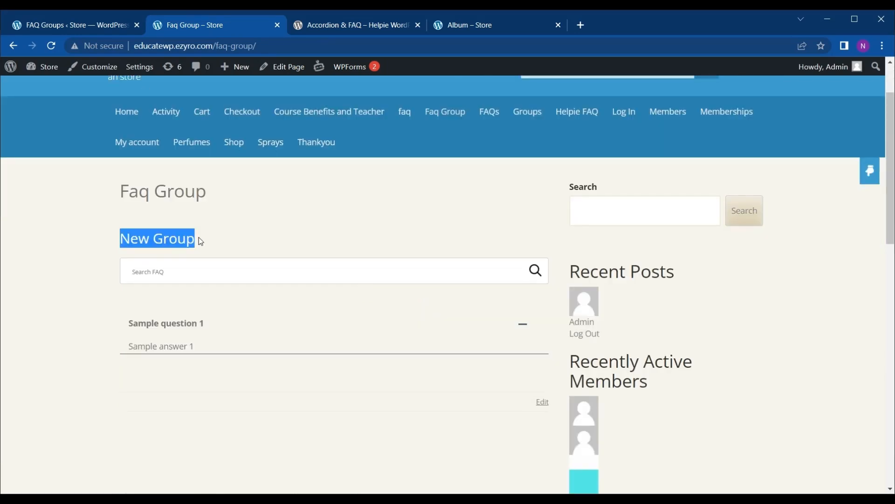
click(192, 335)
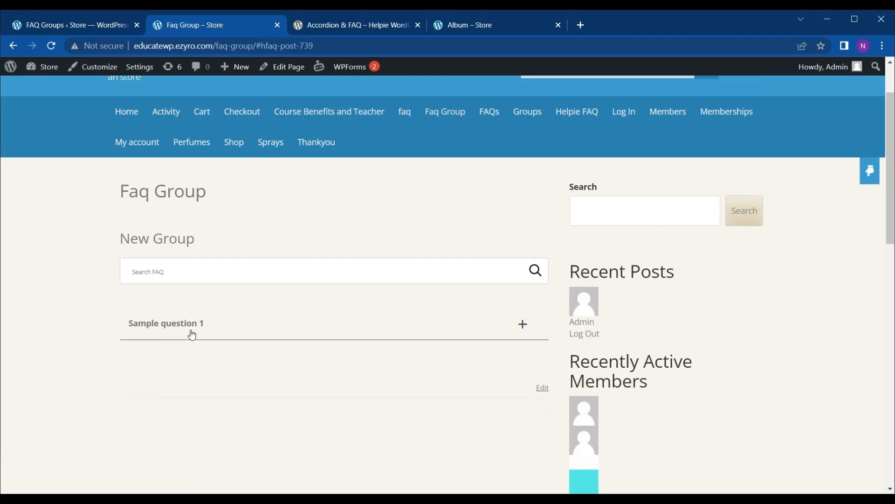
click(191, 335)
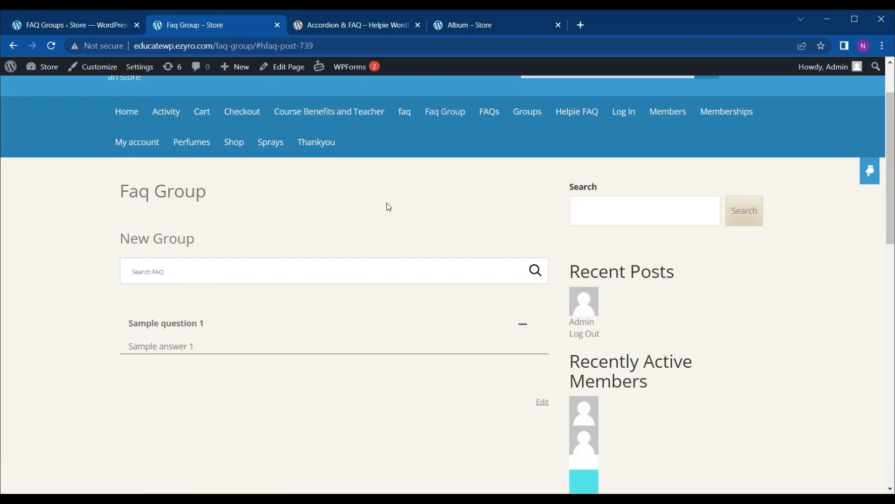
Open the Faq Group page in the editor and compare its shortcode with those in the FAQ groups list
click(291, 72)
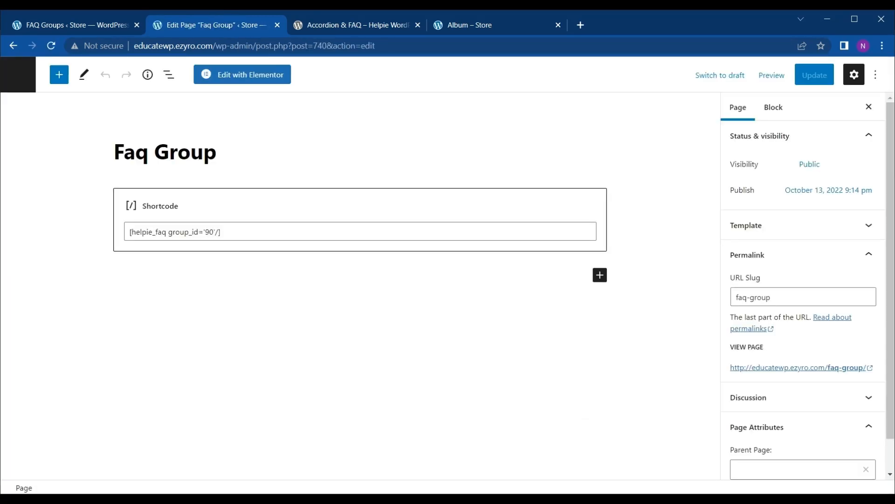
drag(224, 232, 200, 232)
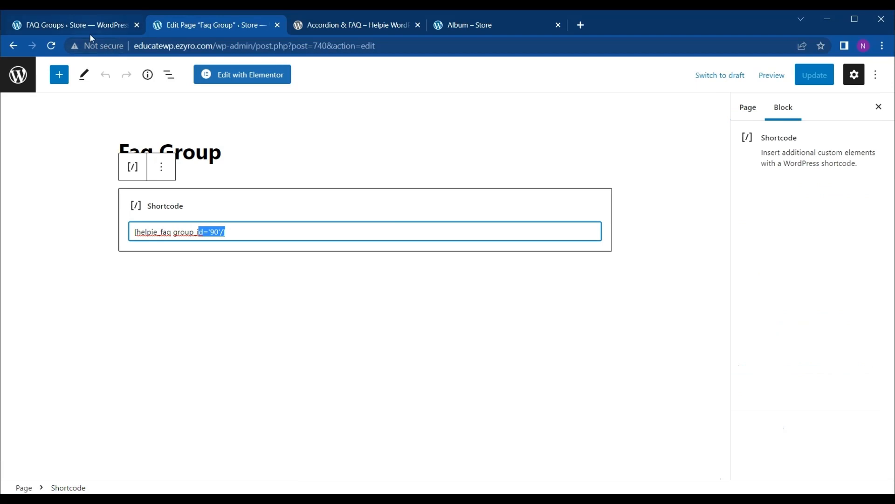
click(90, 33)
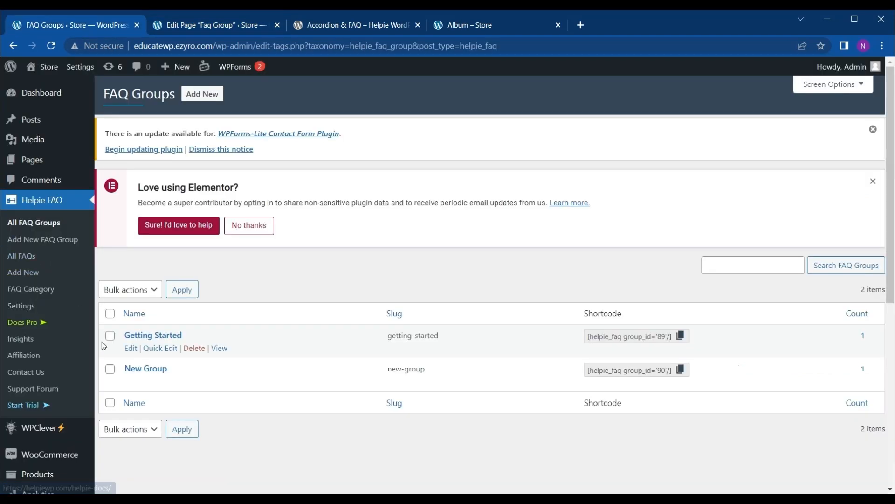
Open the Helpie FAQ settings and shorten the FAQ title to "FAQ"
scroll(22, 244, down, 2)
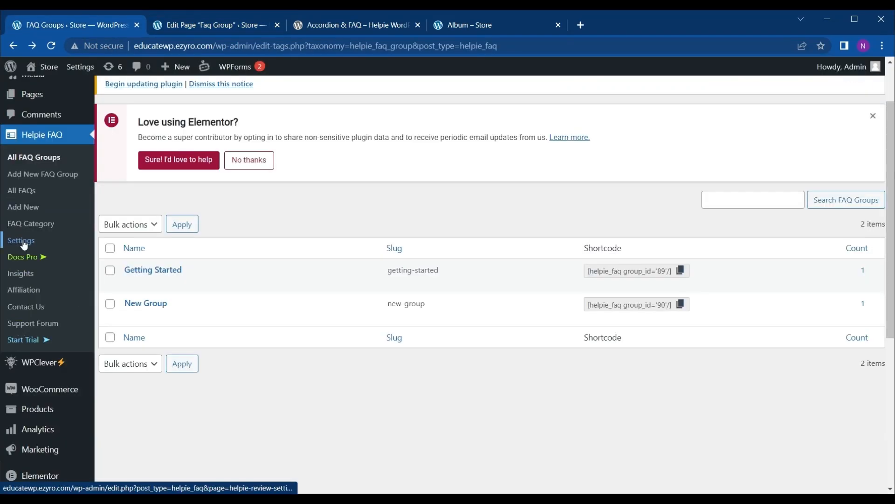
click(24, 242)
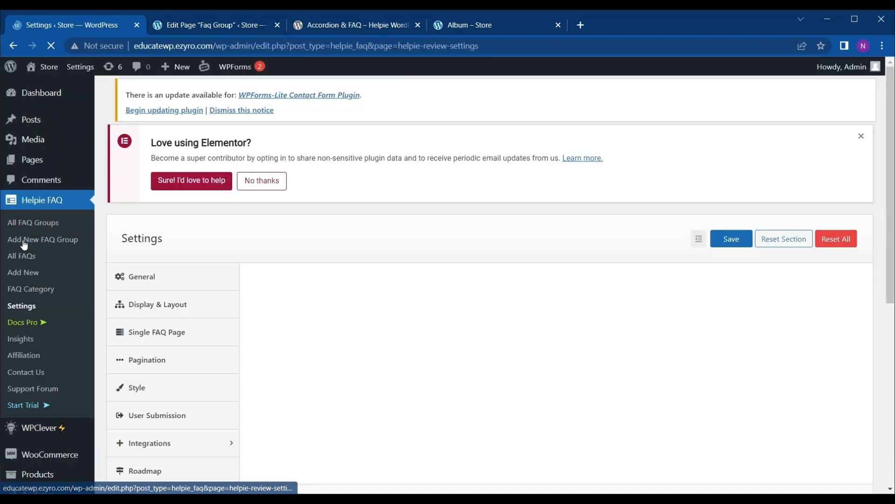
scroll(360, 304, down, 1)
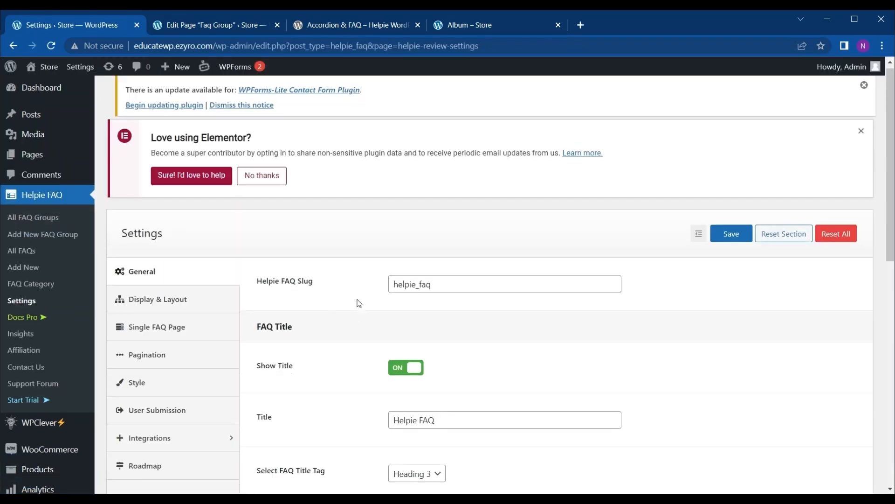
scroll(293, 225, down, 2)
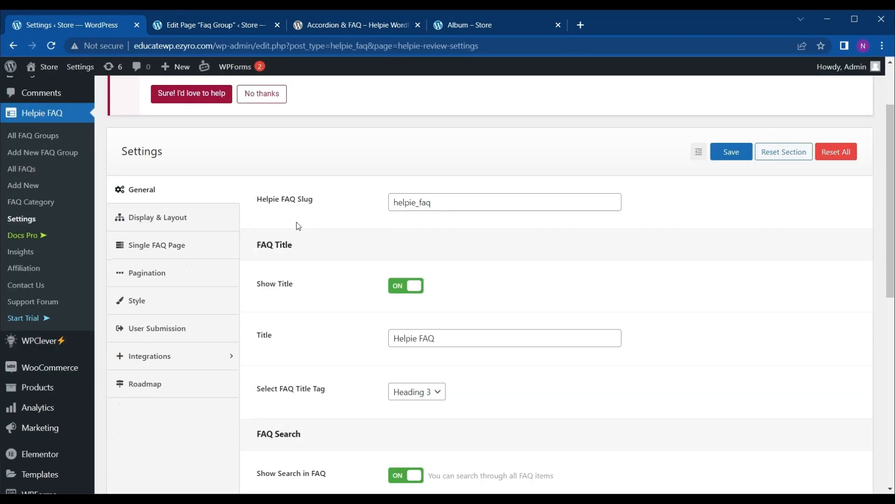
scroll(287, 226, down, 1)
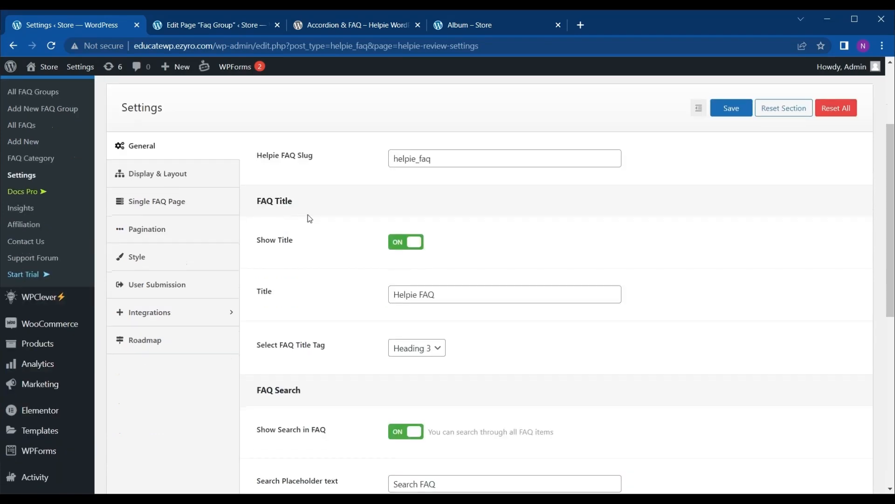
scroll(308, 214, down, 1)
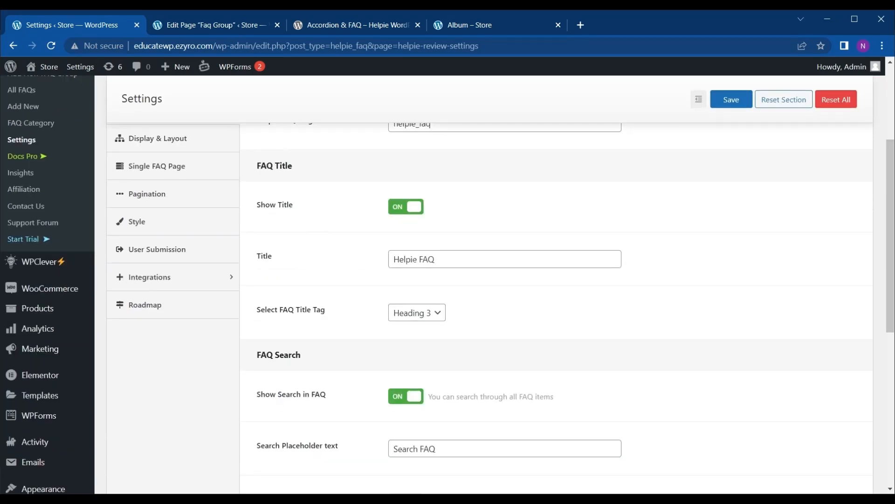
double_click(389, 259)
key(BackSpace)
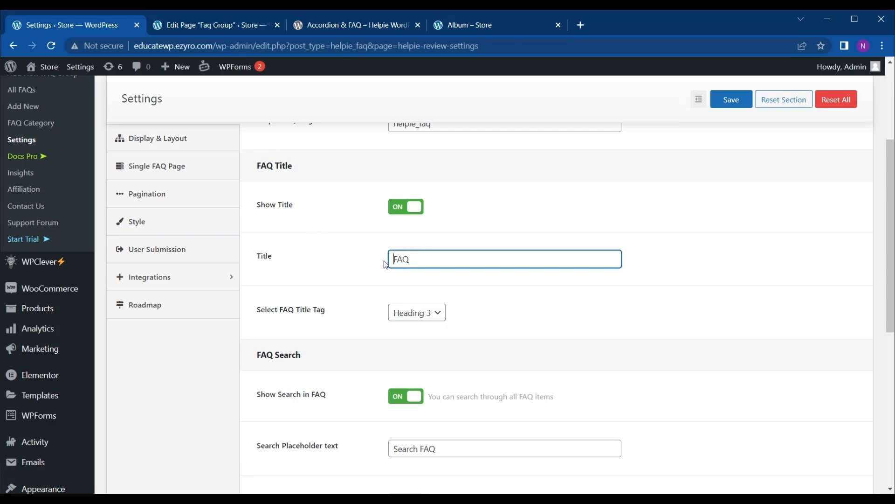
Set the FAQ title tag to Heading 1
scroll(404, 309, down, 1)
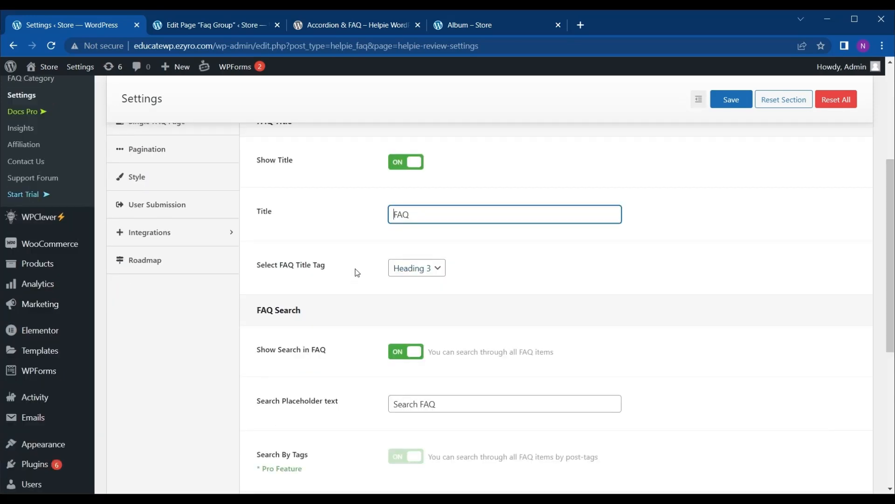
click(401, 272)
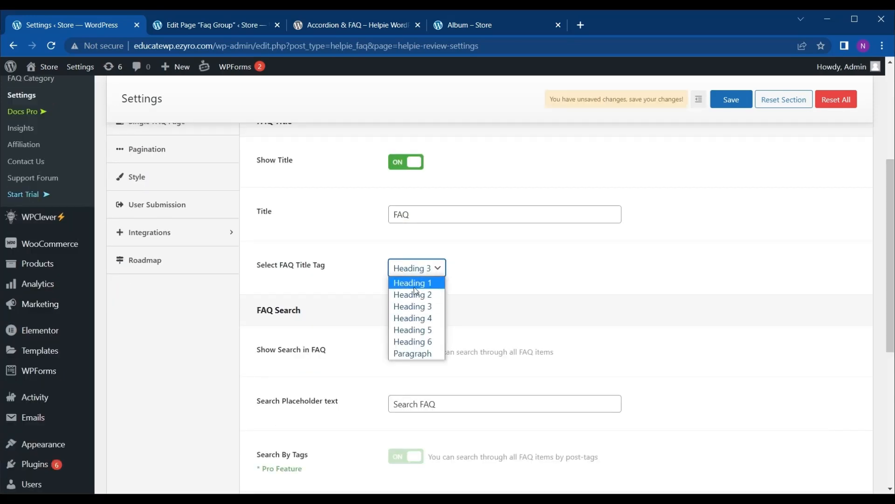
click(414, 286)
click(427, 268)
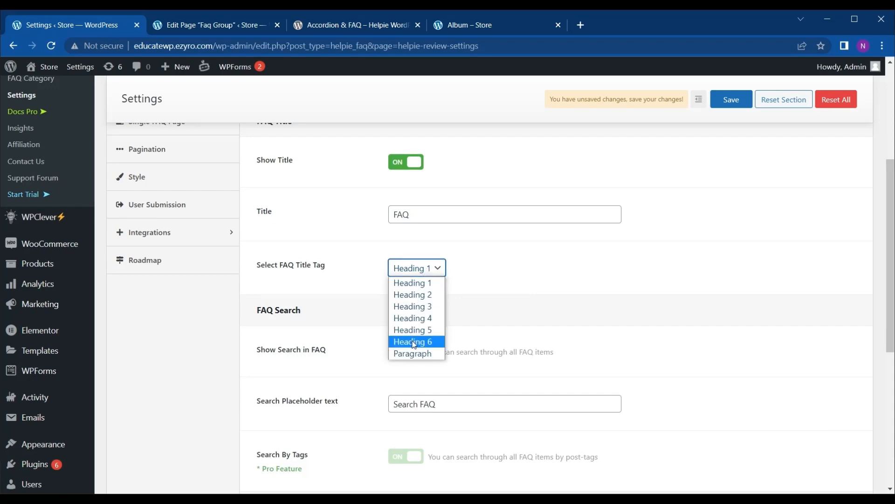
click(425, 274)
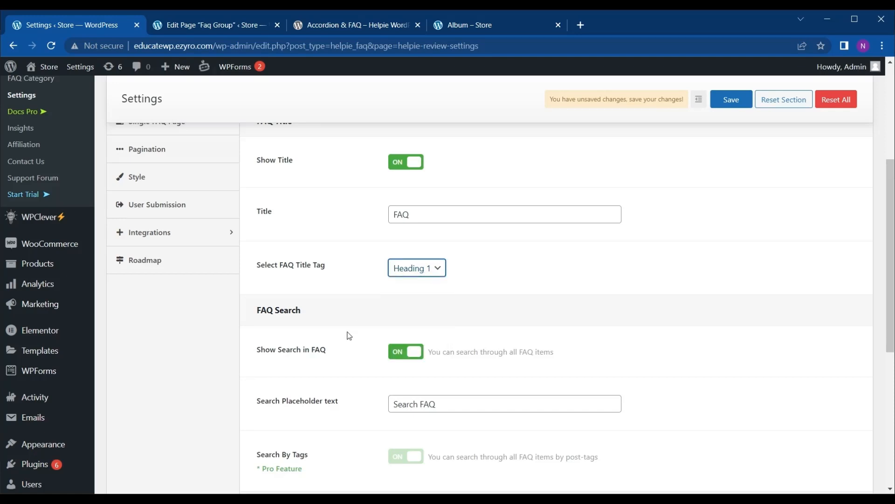
Review the FAQ Search, WordPress Search and Other options in the general settings, trying FAQs Shows Products Only on and off
scroll(339, 243, down, 2)
scroll(340, 304, down, 1)
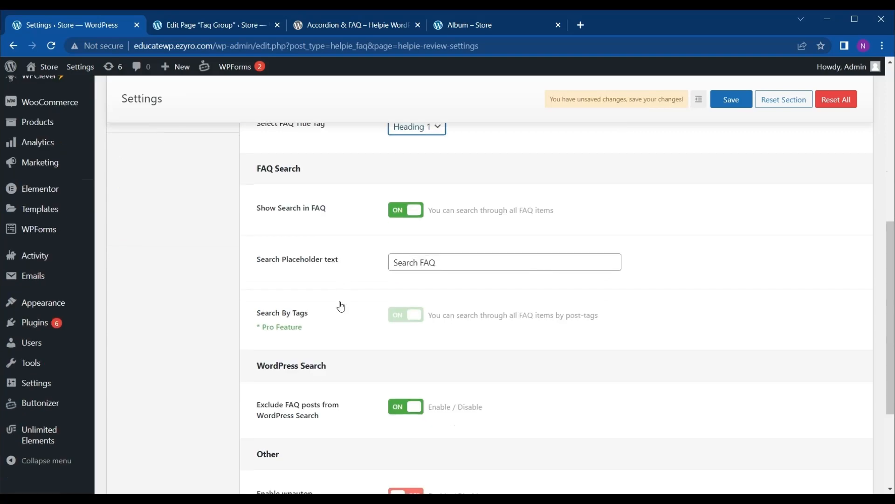
scroll(374, 267, down, 1)
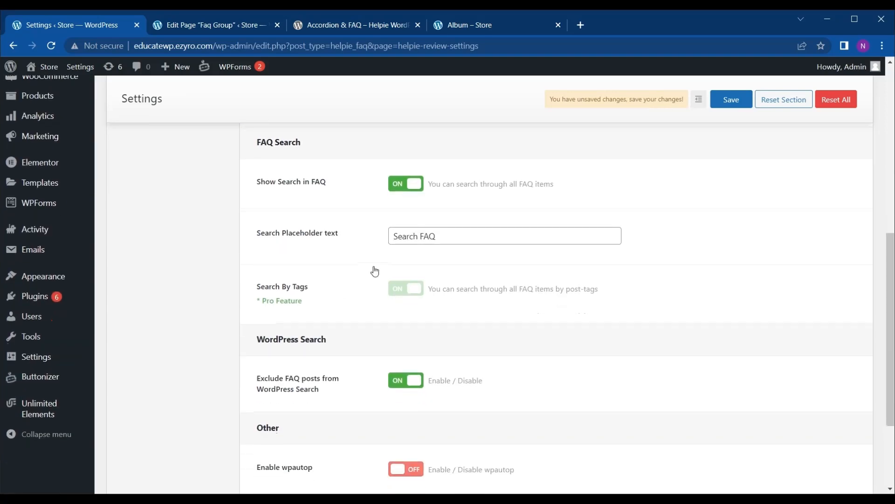
scroll(345, 316, down, 3)
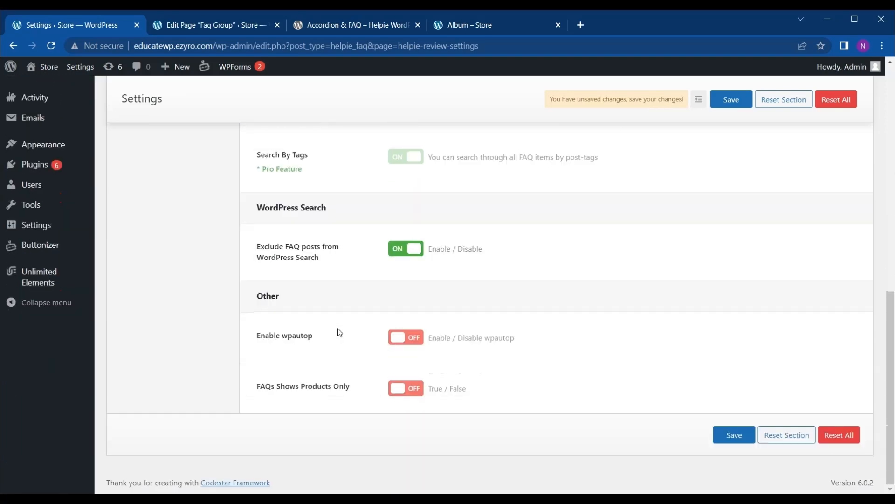
scroll(340, 332, up, 1)
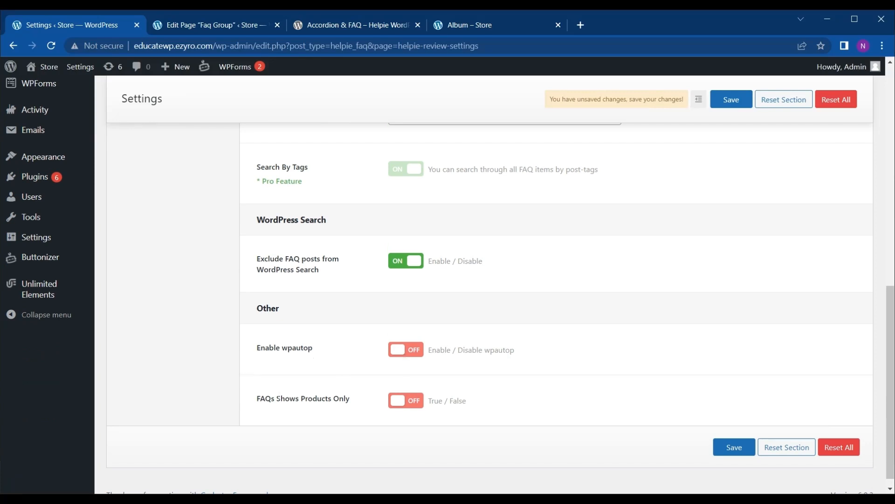
click(405, 405)
click(406, 404)
scroll(292, 332, up, 7)
scroll(168, 212, up, 2)
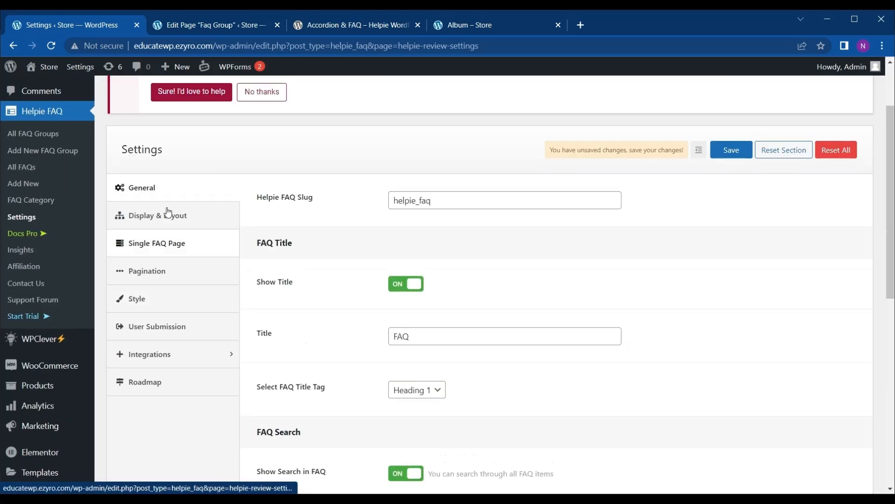
Open the Display & Layout settings and keep Simple Accordion as the display mode with Toggle switched on
click(142, 222)
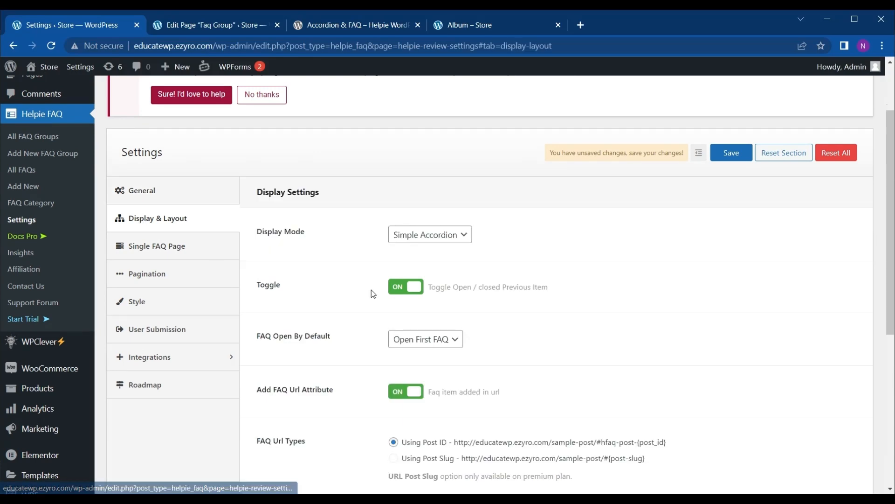
scroll(371, 289, down, 1)
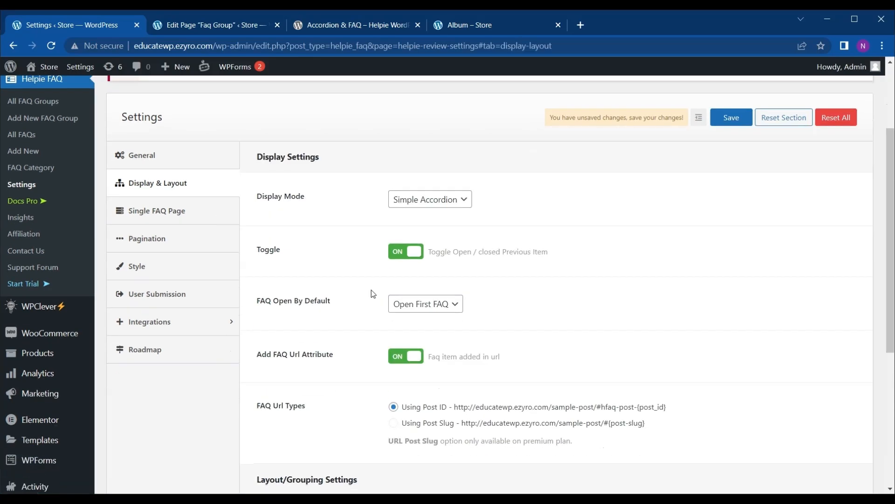
click(425, 201)
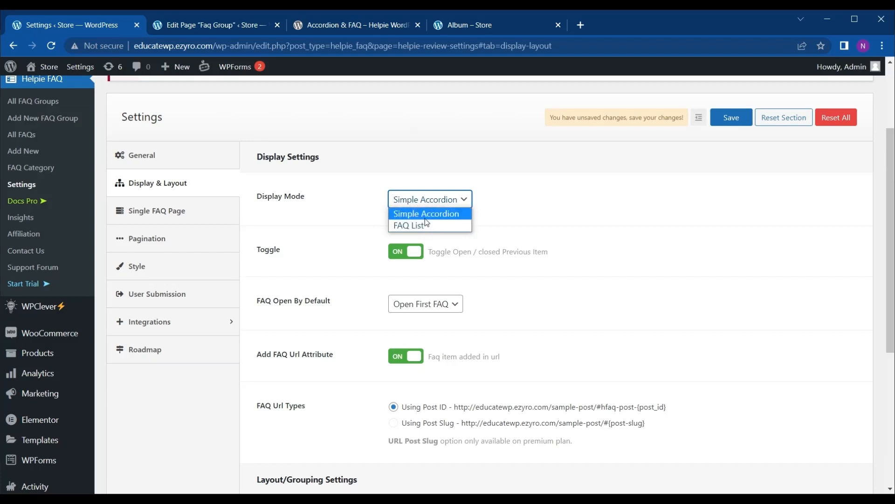
click(424, 218)
scroll(392, 263, down, 1)
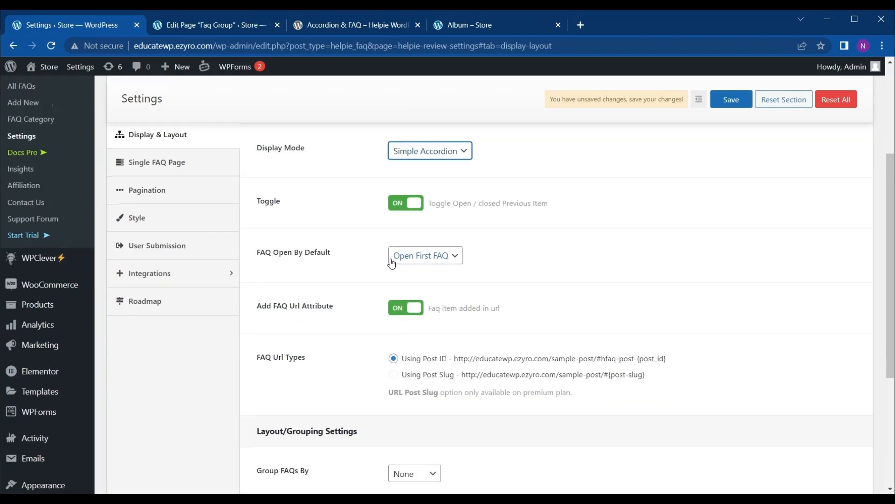
click(409, 196)
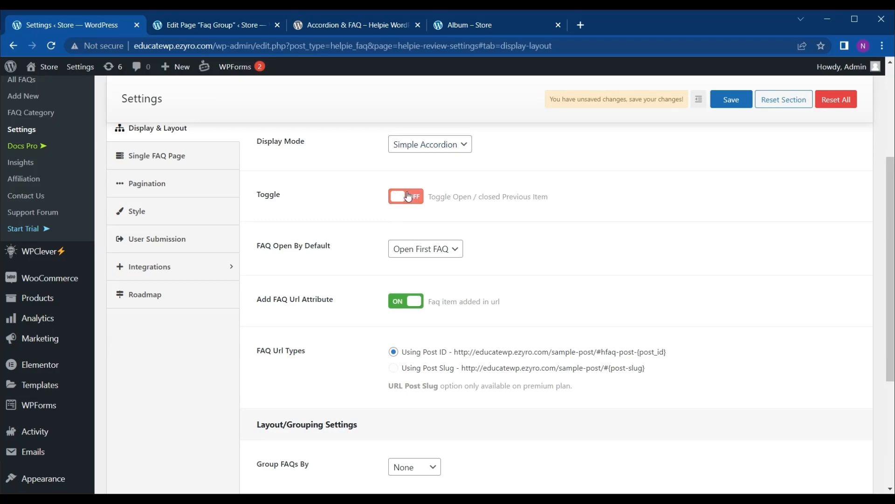
click(408, 195)
Set FAQ Open By Default to None after trying the Open First FAQ and All FAQs options
scroll(346, 260, down, 1)
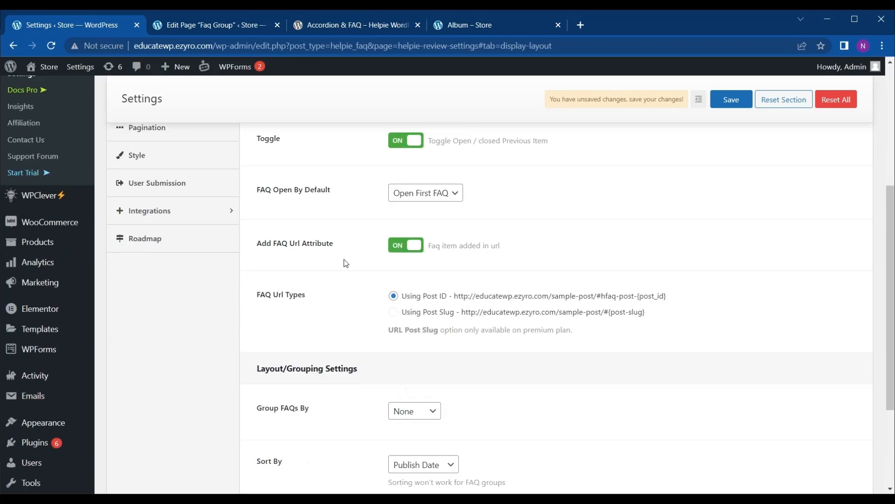
click(407, 195)
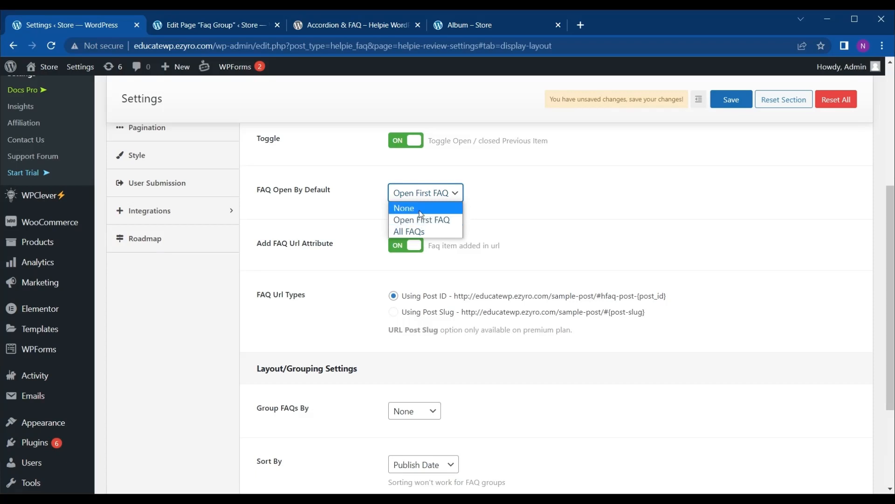
click(420, 221)
click(438, 200)
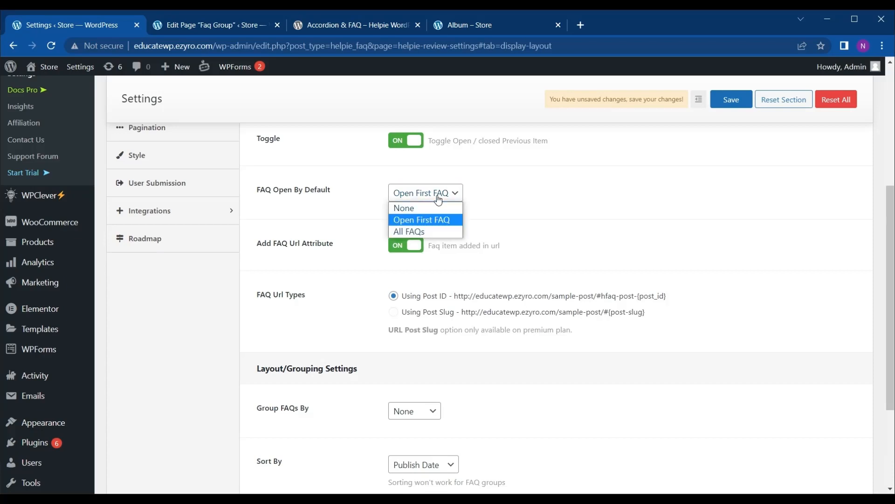
click(417, 230)
click(429, 194)
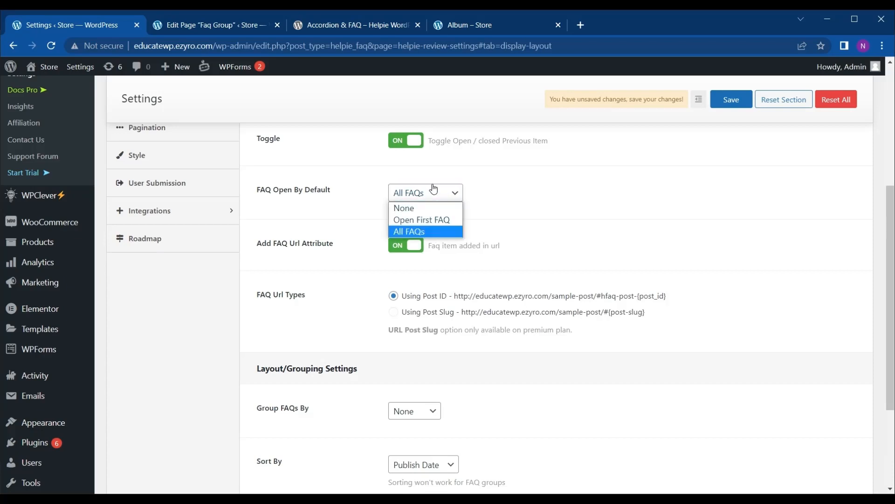
click(428, 209)
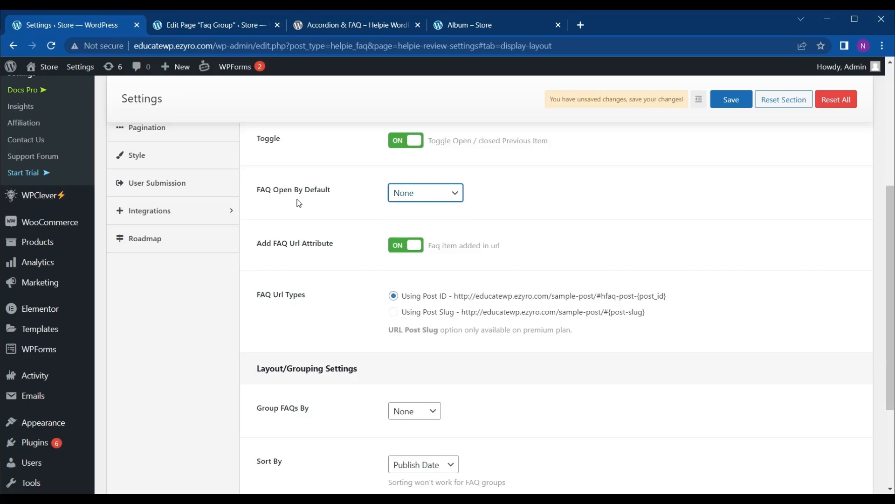
Set FAQ Open By Default to Open First FAQ in the display settings
scroll(299, 202, down, 1)
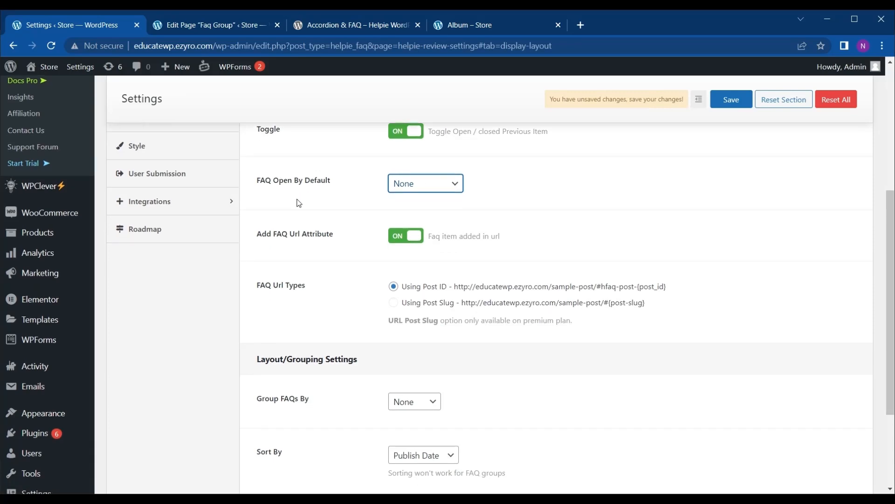
click(418, 186)
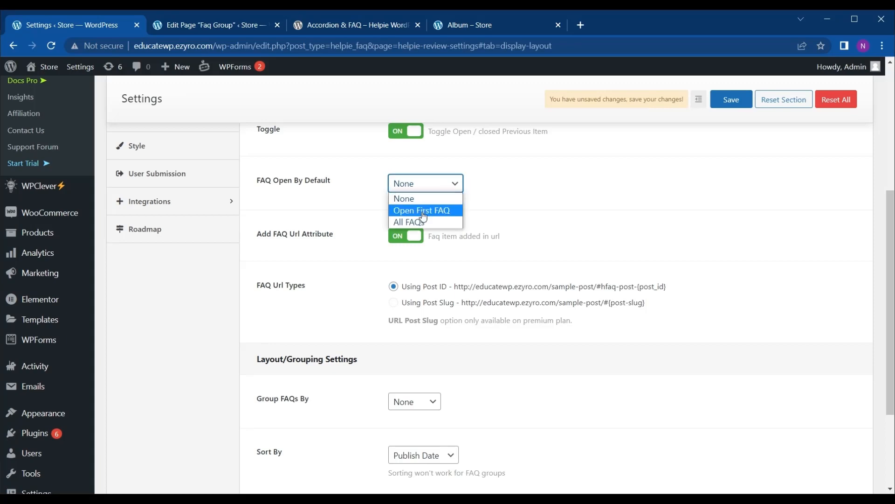
click(422, 212)
Try Add FAQ Url Attribute off and back on, and check the Group FAQs By options, keeping None
scroll(359, 245, down, 1)
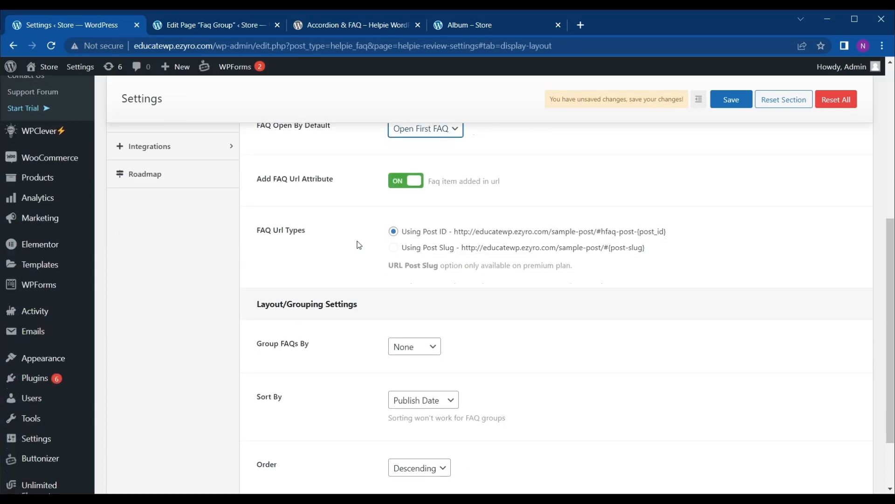
scroll(359, 244, down, 1)
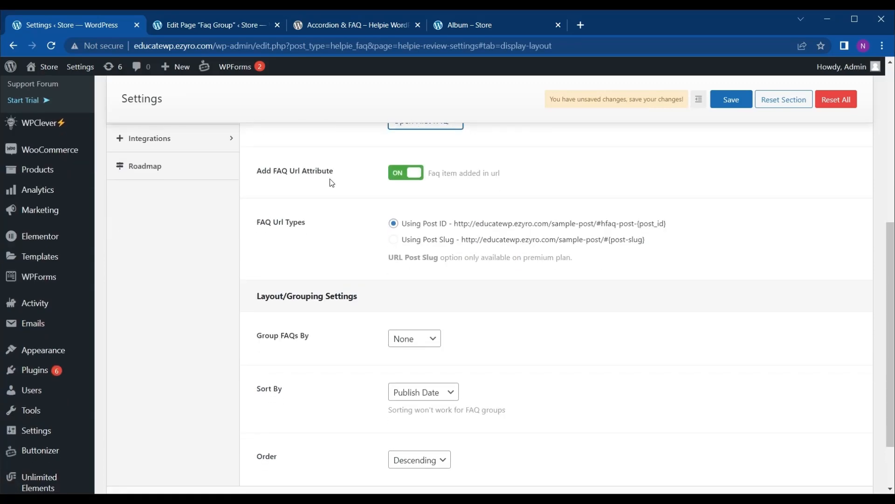
click(402, 174)
click(401, 174)
scroll(330, 272, down, 2)
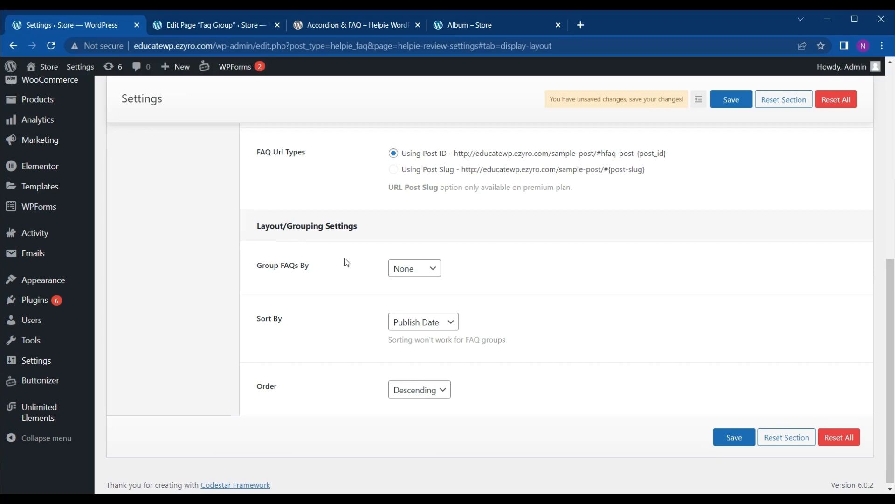
click(411, 270)
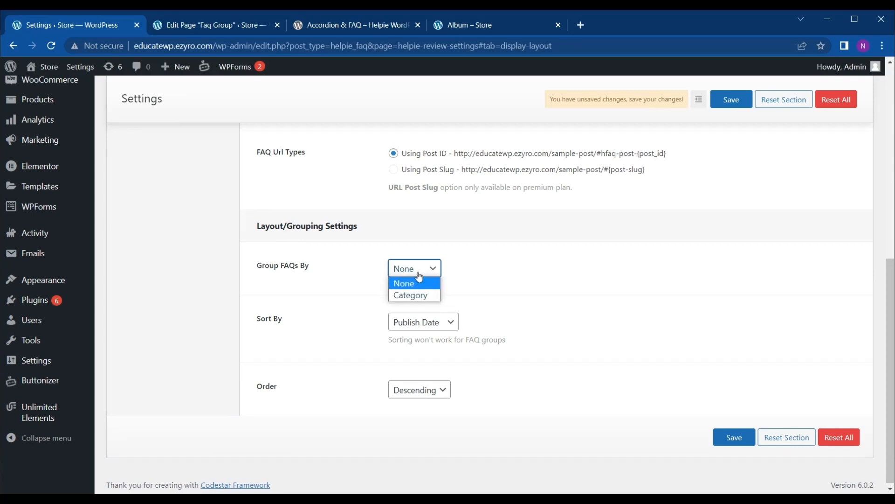
click(419, 277)
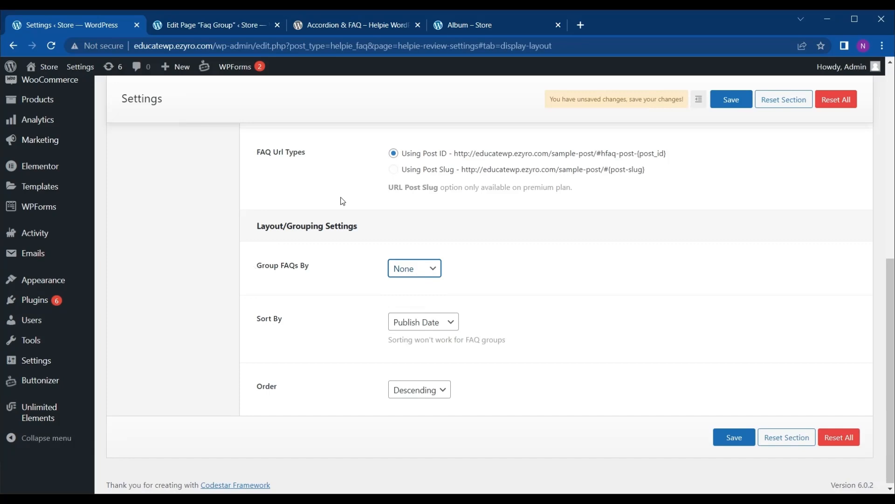
Find the Divi Ninja Tee product on the store's shop page and open it for editing
click(229, 28)
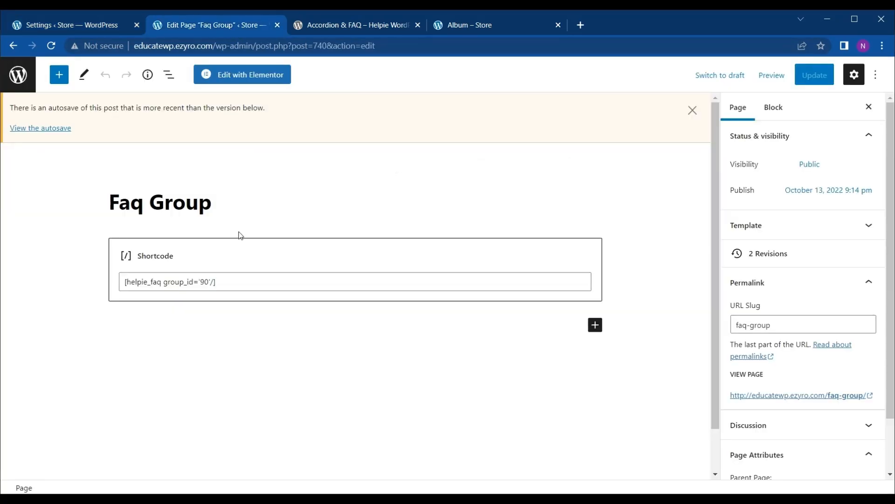
click(16, 44)
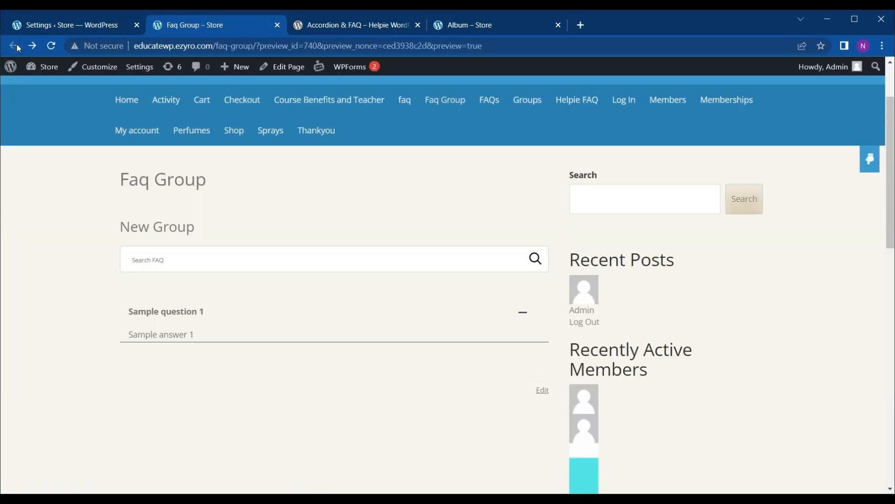
click(235, 136)
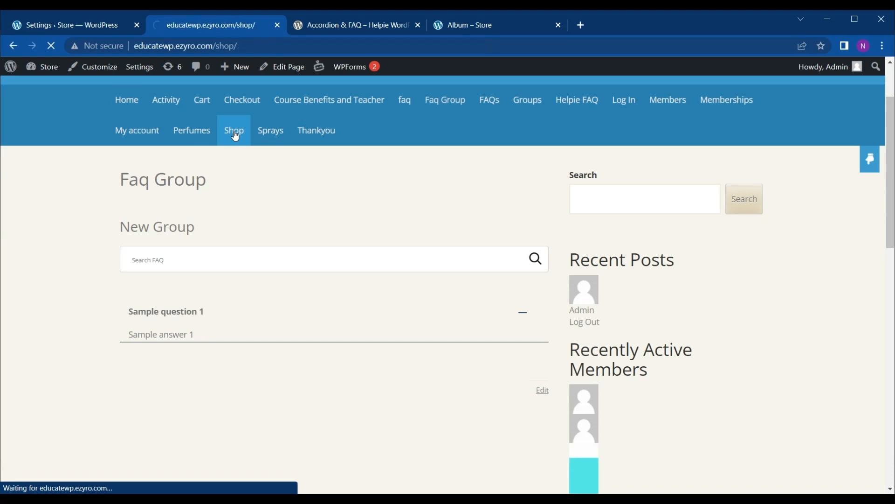
scroll(228, 258, down, 5)
scroll(227, 258, down, 10)
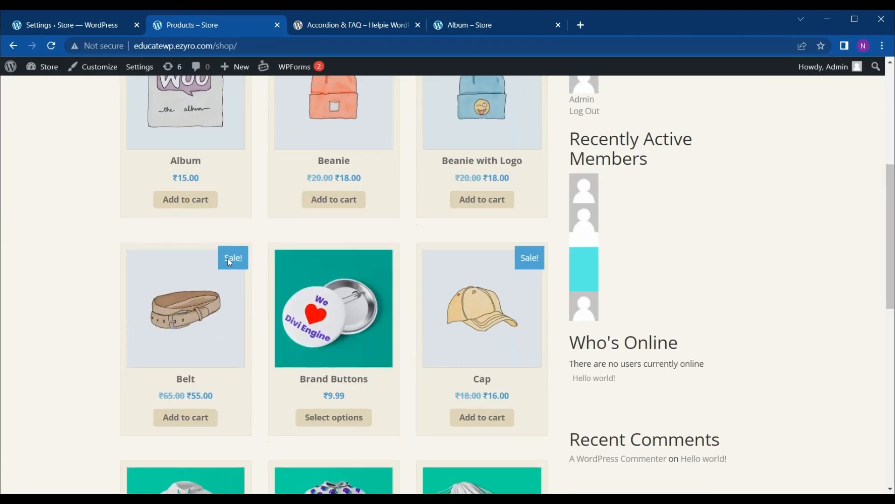
scroll(229, 264, down, 2)
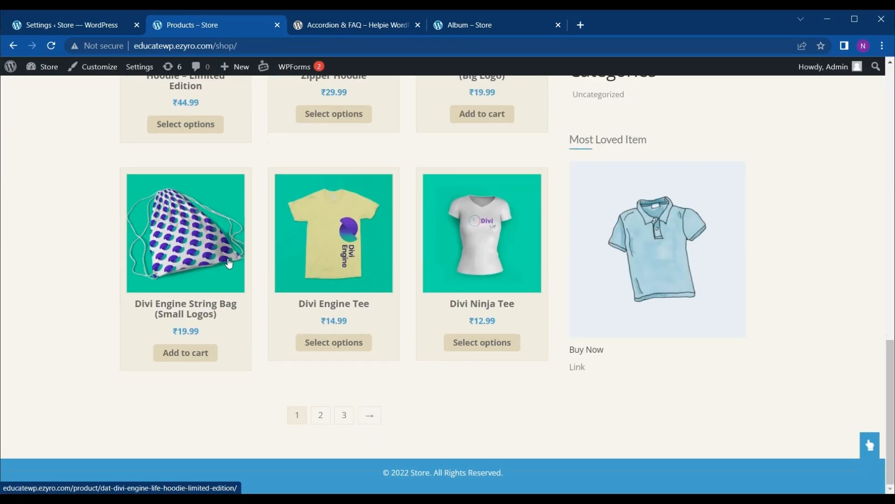
click(496, 316)
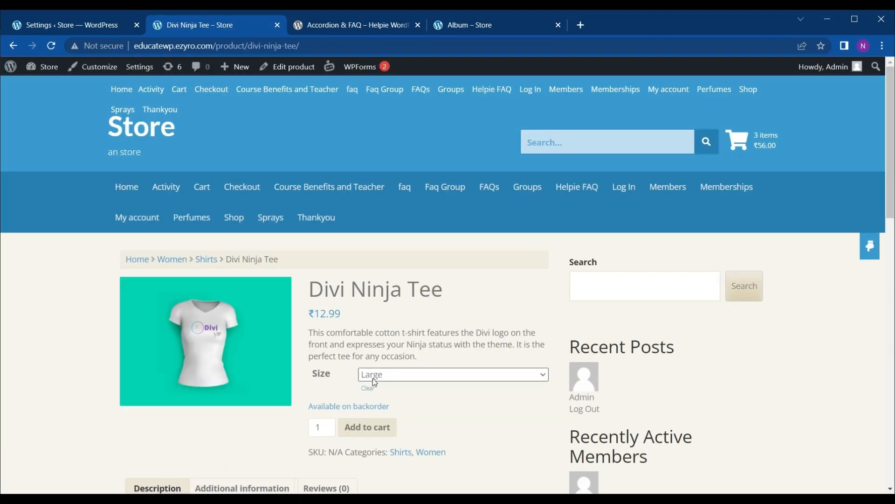
scroll(373, 380, down, 4)
scroll(373, 380, up, 4)
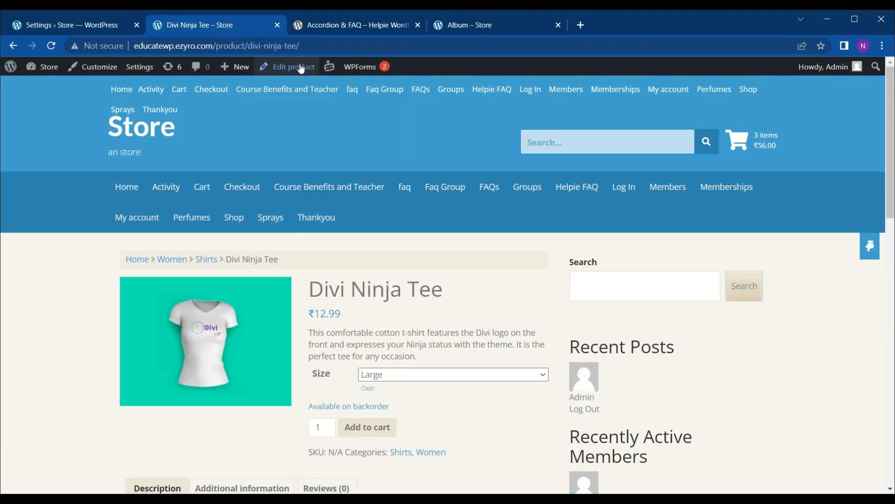
click(298, 69)
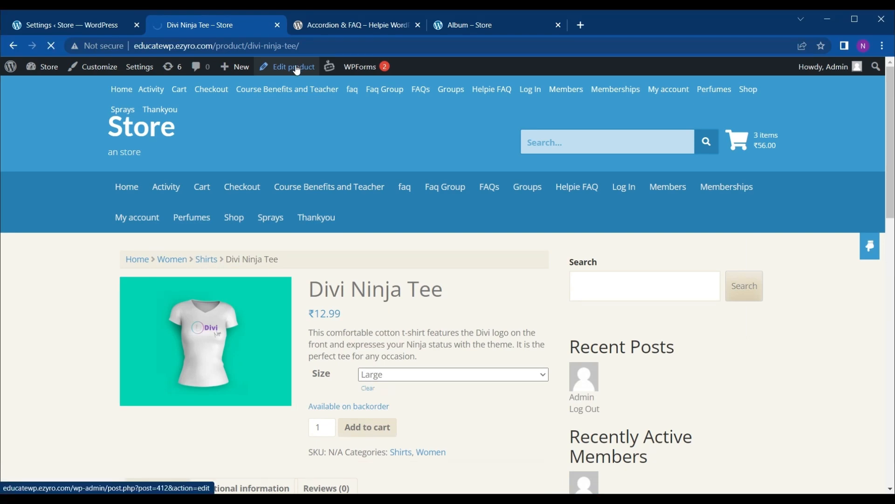
Open the Add Helpie FAQ Shortcode options for the product and review the title, search, grouping, pagination and category settings
scroll(300, 320, down, 5)
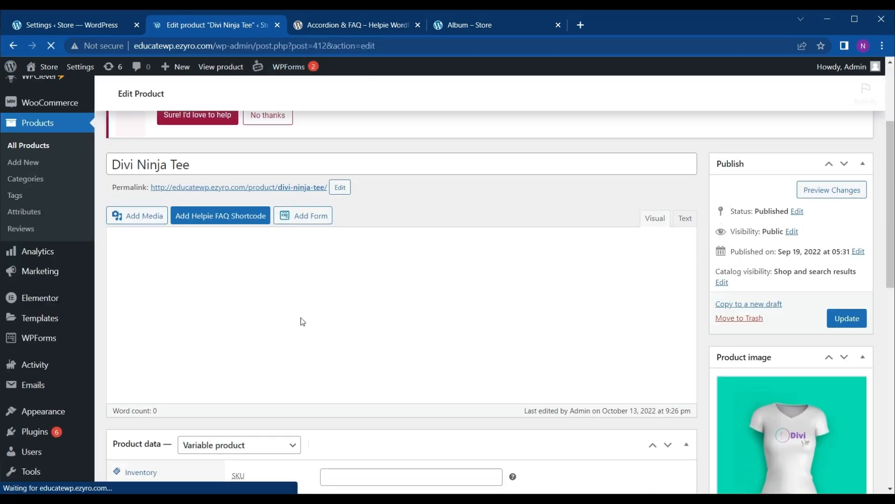
scroll(300, 320, down, 2)
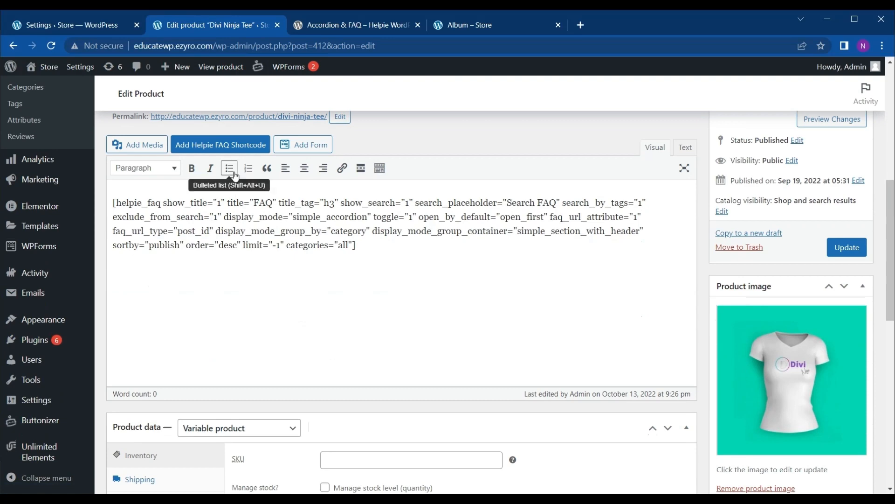
click(226, 148)
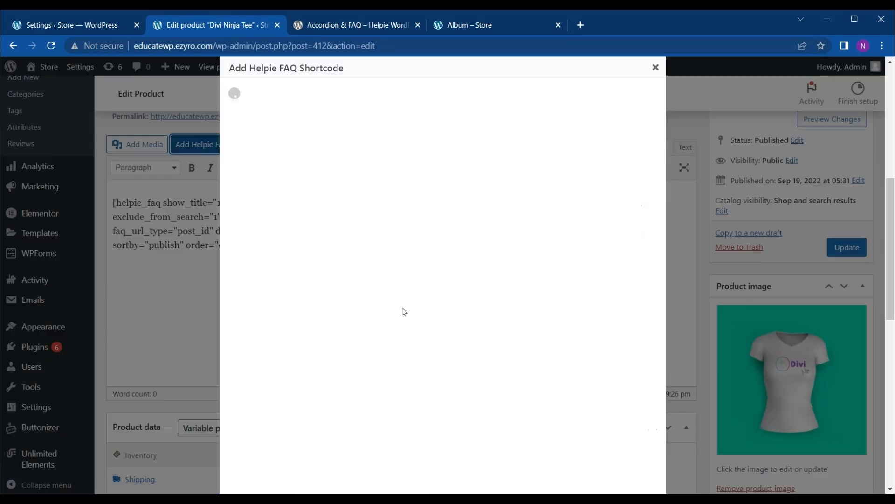
scroll(432, 358, down, 12)
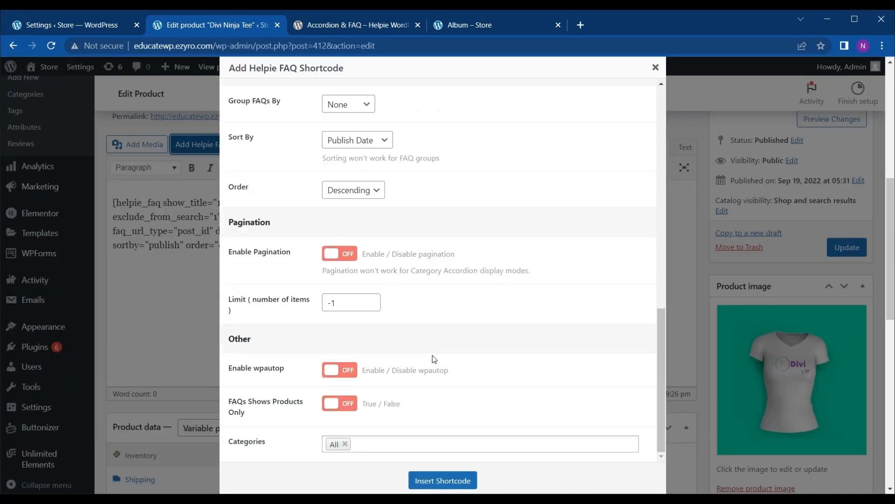
scroll(413, 289, up, 12)
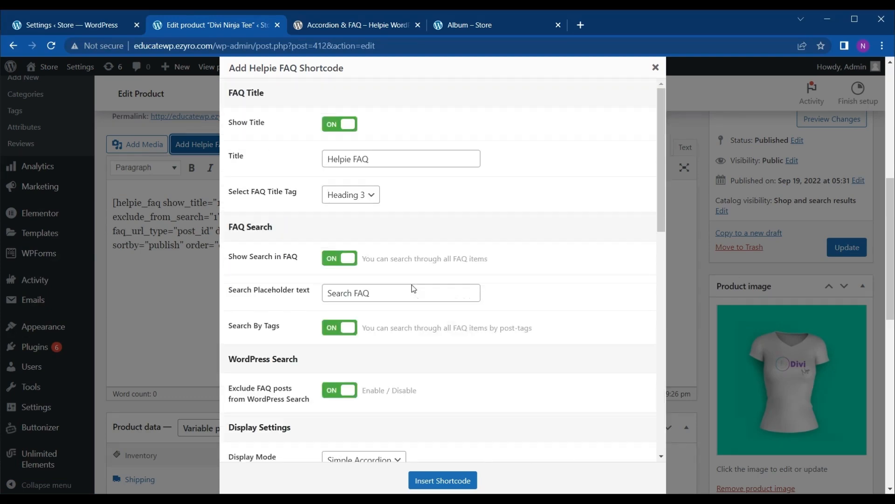
scroll(415, 226, down, 12)
scroll(414, 226, up, 10)
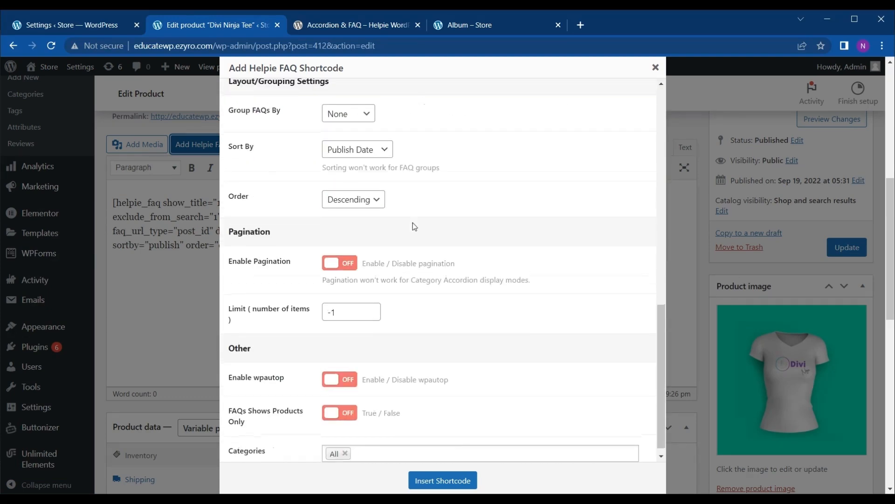
Return to the plugin's Display & Layout settings and check the Sort By options, keeping Publish Date
click(74, 27)
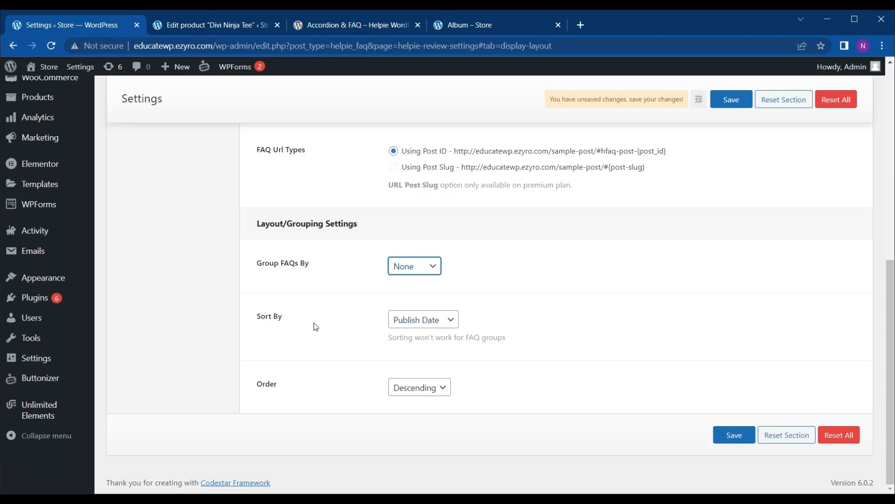
click(422, 327)
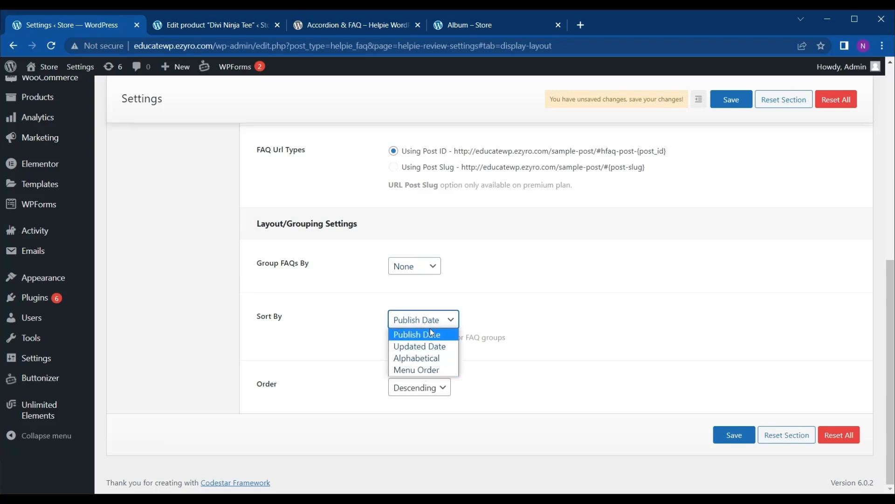
click(429, 324)
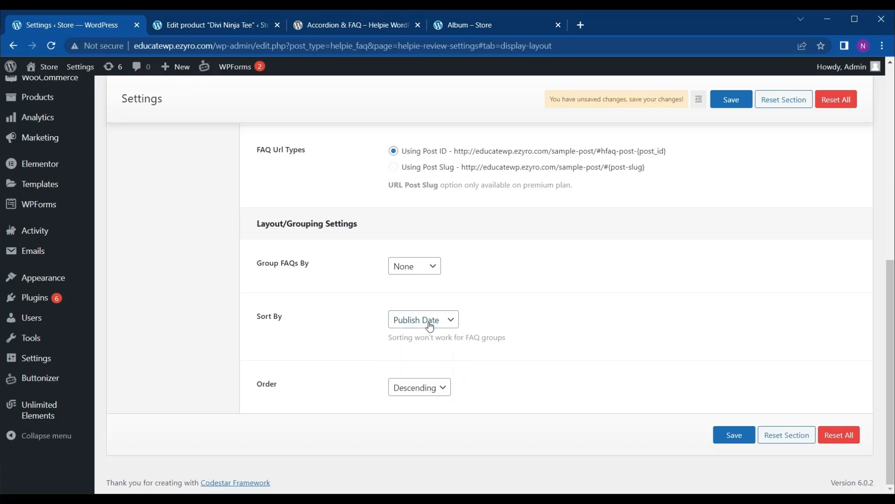
Review the Single FAQ Page settings and the Pagination settings, including the limit on the number of items
scroll(334, 358, up, 8)
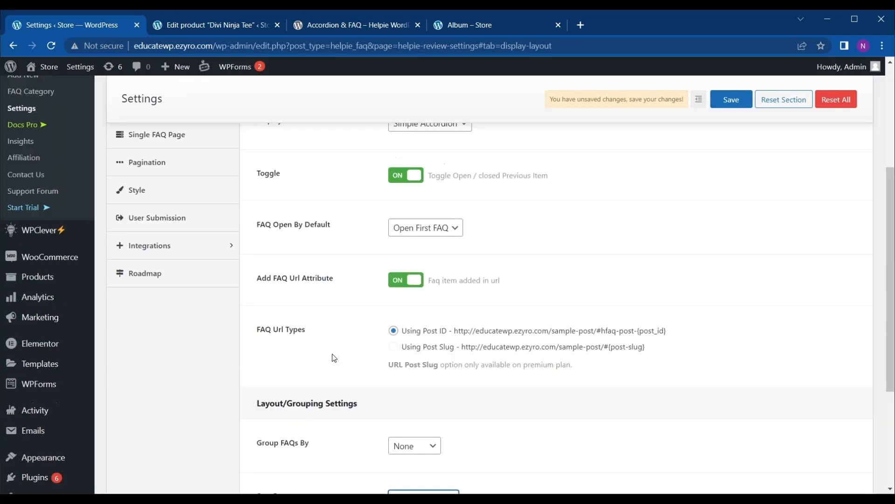
scroll(334, 358, down, 1)
click(193, 279)
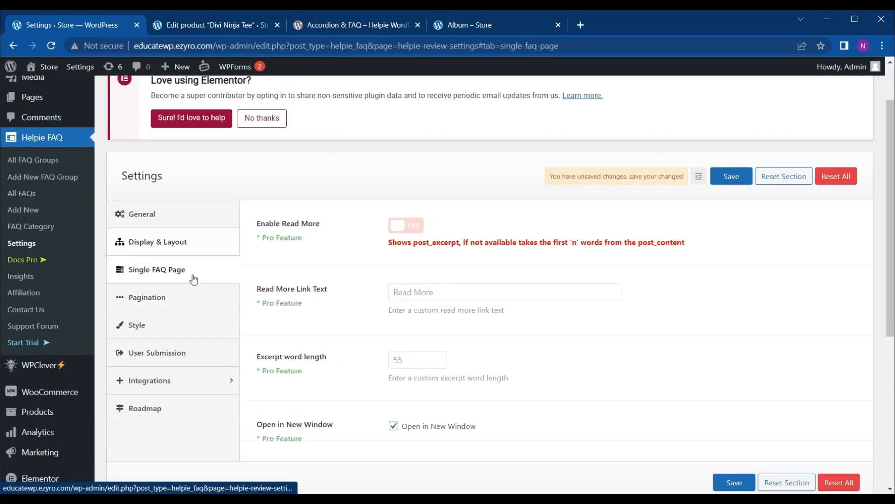
scroll(269, 290, down, 1)
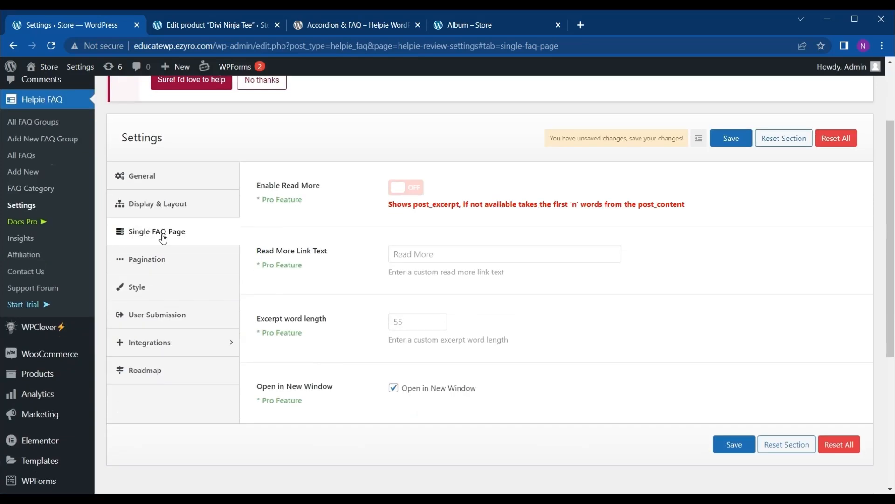
click(150, 260)
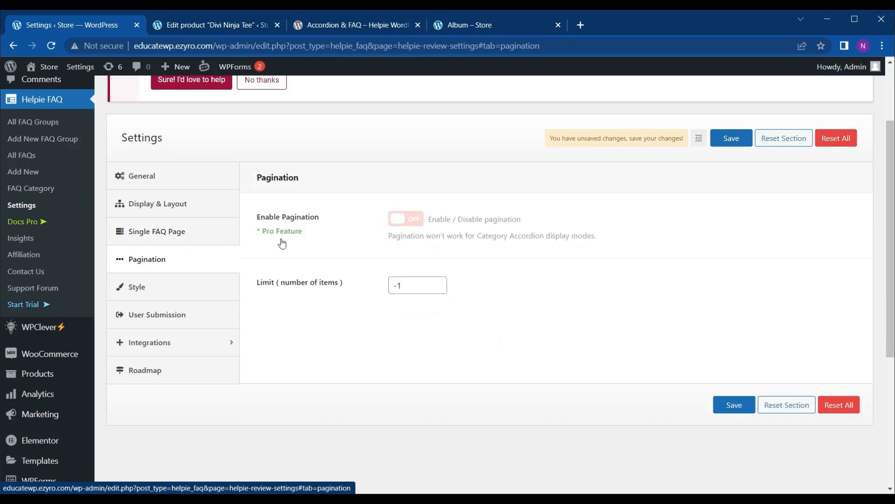
drag(403, 285, 390, 285)
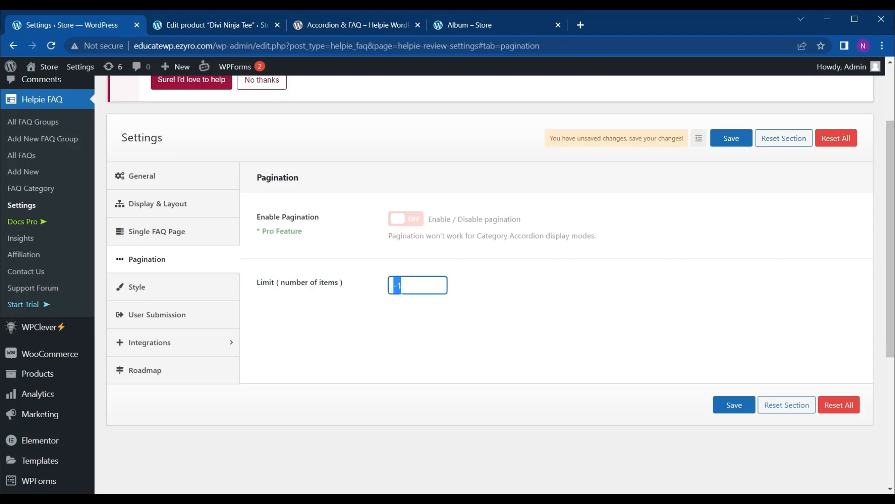
click(317, 294)
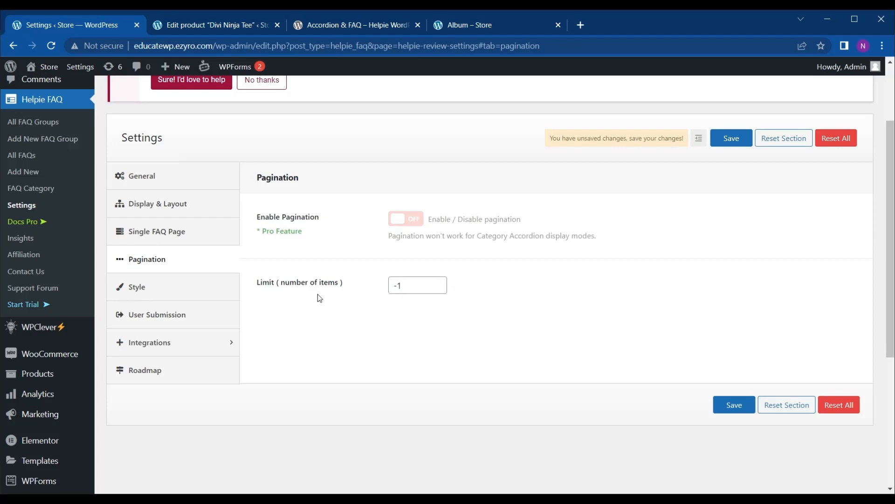
Enable FAQ Style in the Style settings, keep the Light FAQ theme, and review the title and body style options
click(188, 298)
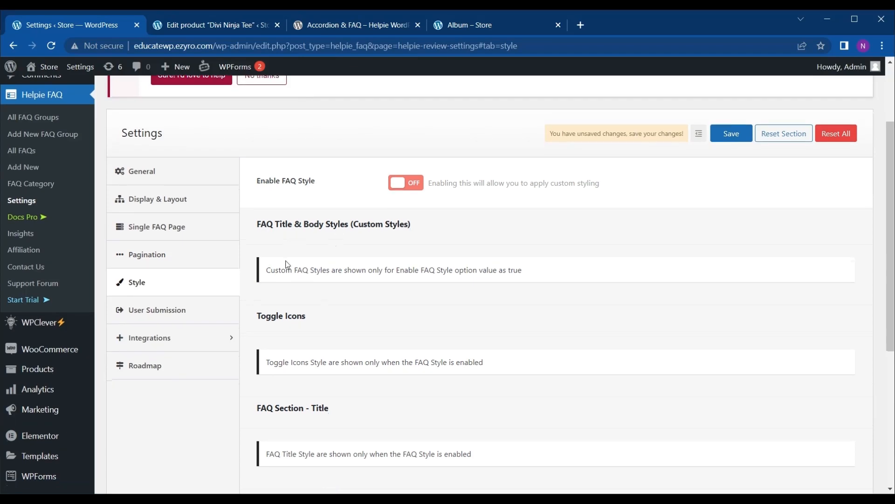
click(410, 170)
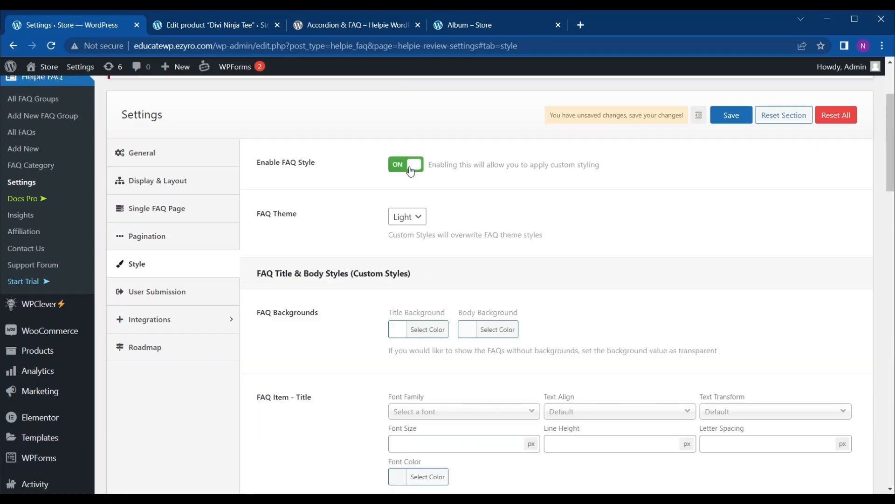
click(420, 216)
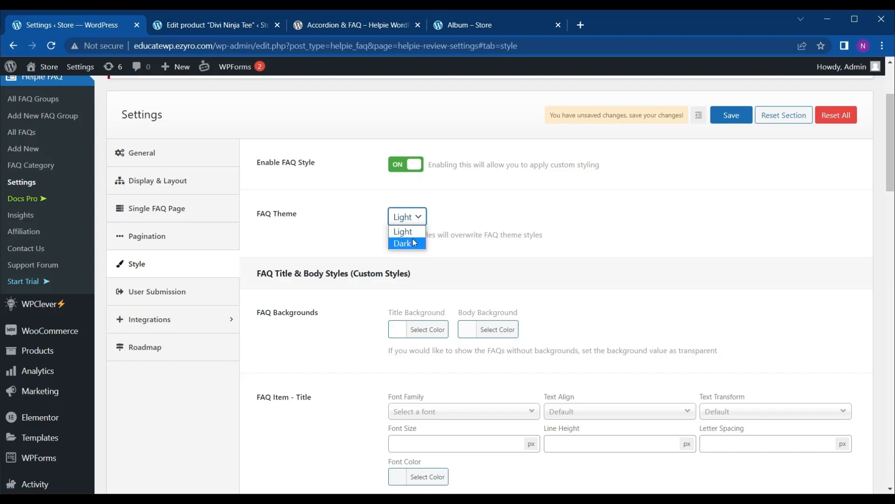
click(405, 231)
scroll(364, 304, down, 1)
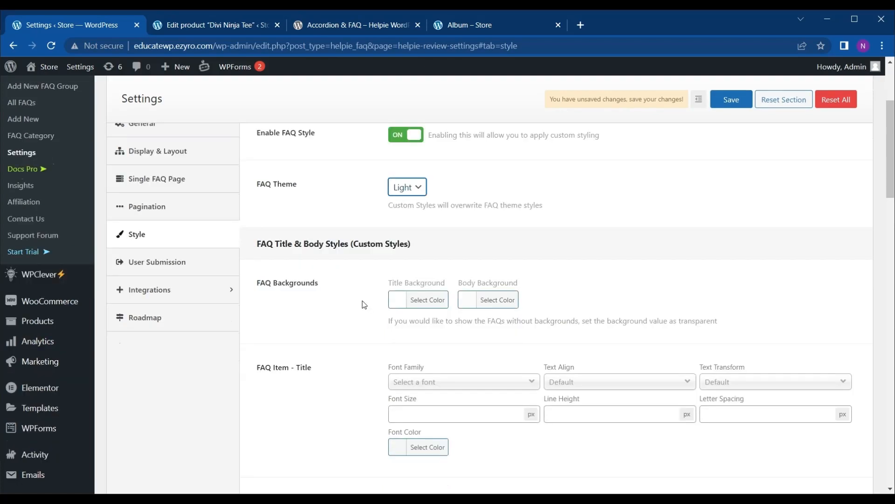
scroll(364, 304, down, 4)
scroll(379, 287, up, 2)
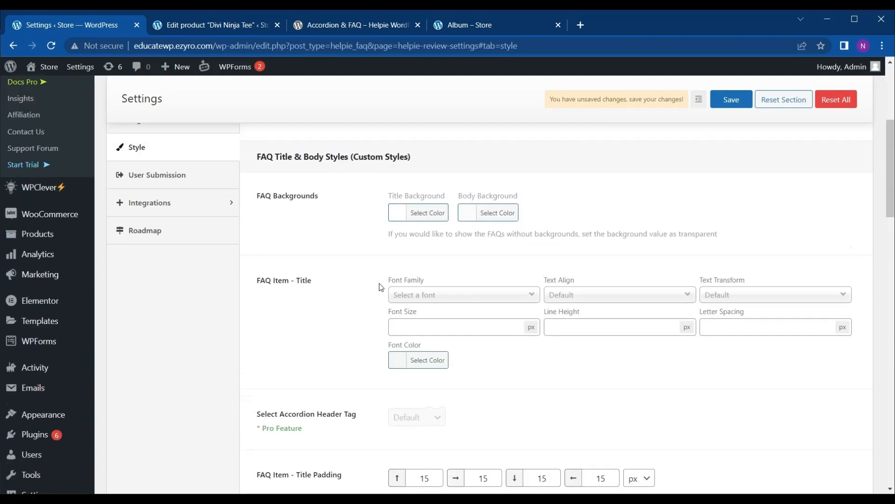
Review the remaining custom Style options for title font, header tag, title padding, title icon, and FAQ body text
scroll(379, 287, down, 1)
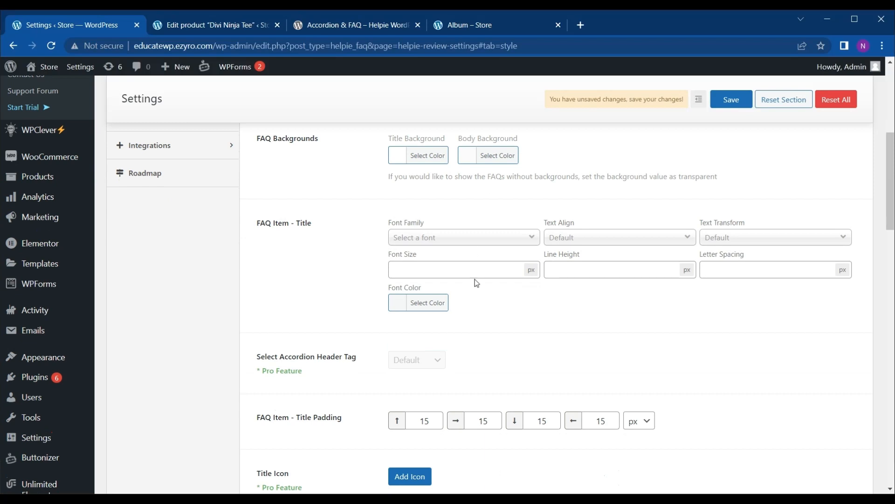
scroll(476, 283, down, 5)
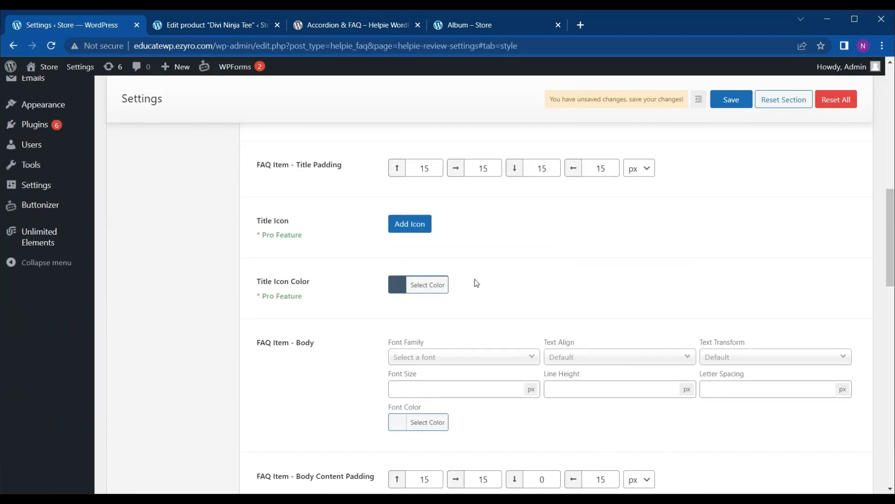
scroll(476, 283, up, 7)
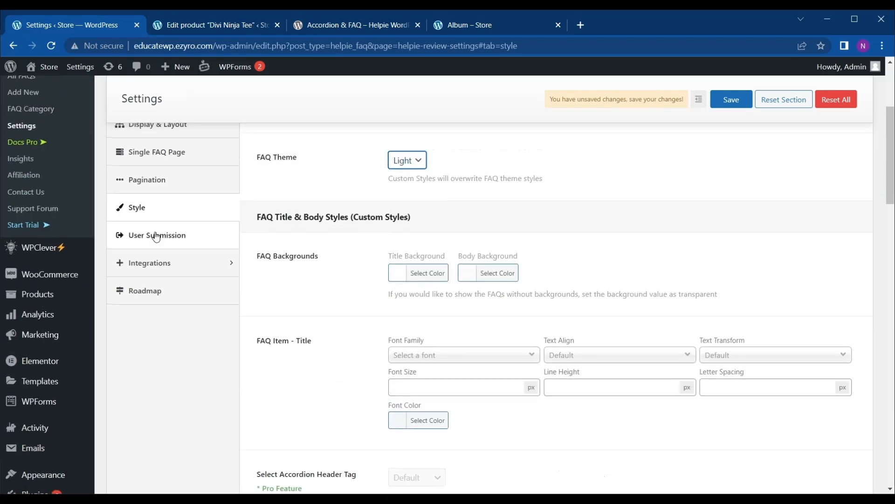
Open the User Submission settings and review the question button text, Ask Question With, On Submission and submitter notification options
click(156, 236)
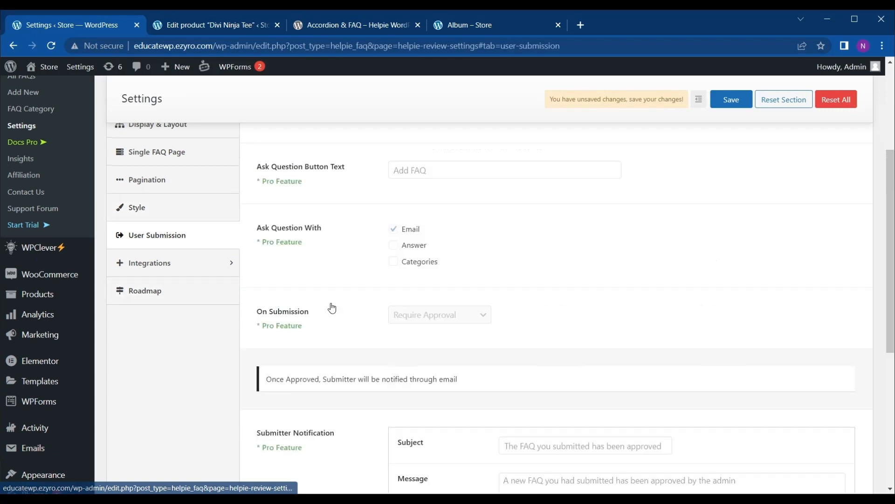
scroll(332, 307, down, 1)
scroll(328, 303, up, 1)
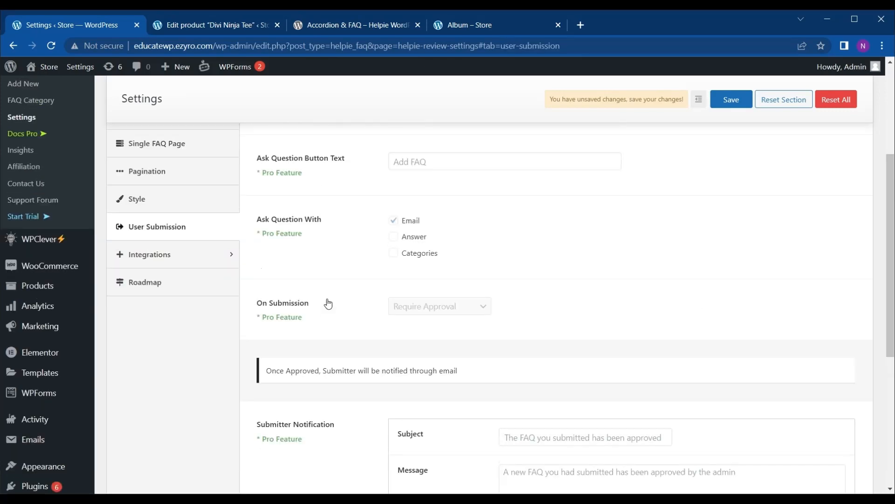
scroll(328, 304, up, 1)
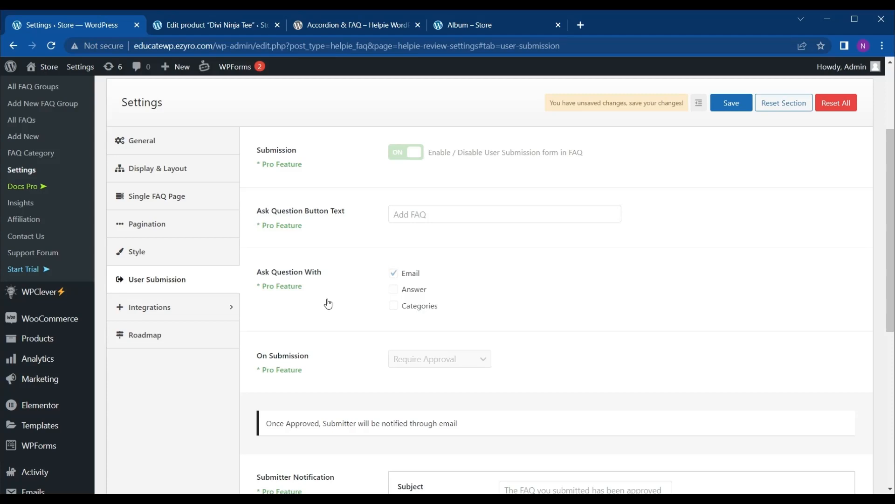
scroll(328, 304, down, 5)
scroll(327, 304, up, 5)
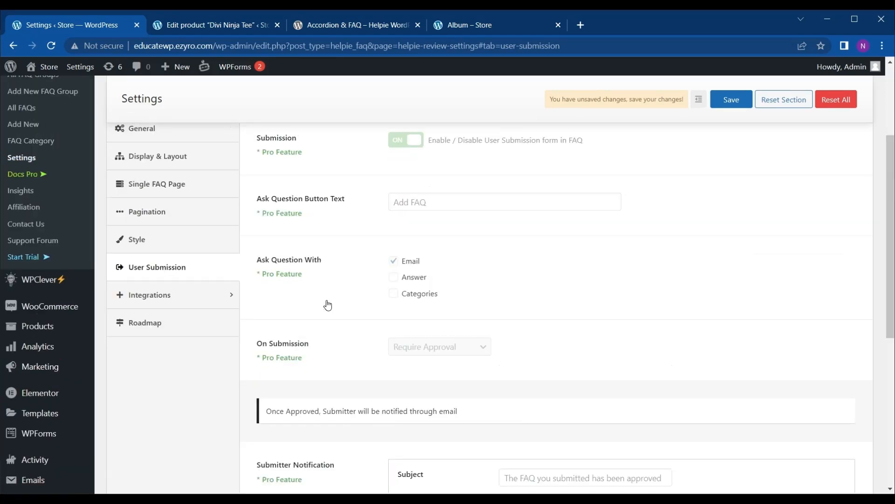
scroll(327, 303, up, 1)
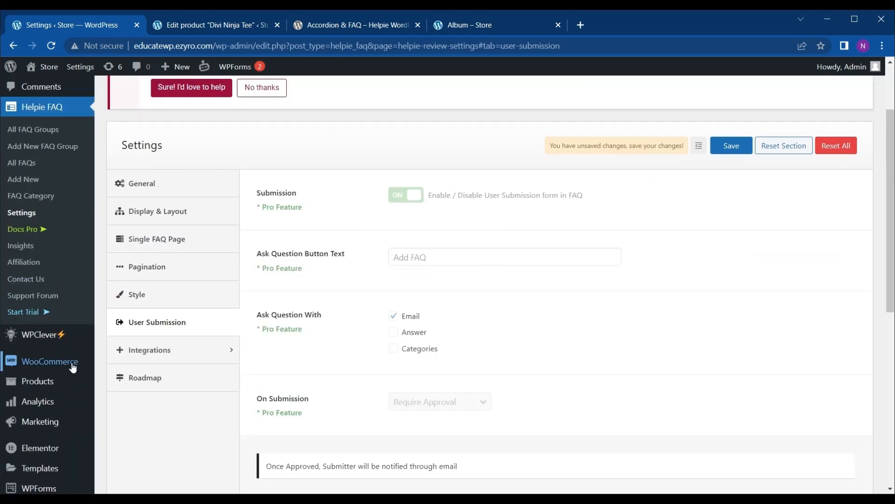
Open the Integrations settings and review the Helpie KB options for enabling FAQs and placing them on the category page
click(212, 348)
scroll(320, 342, down, 1)
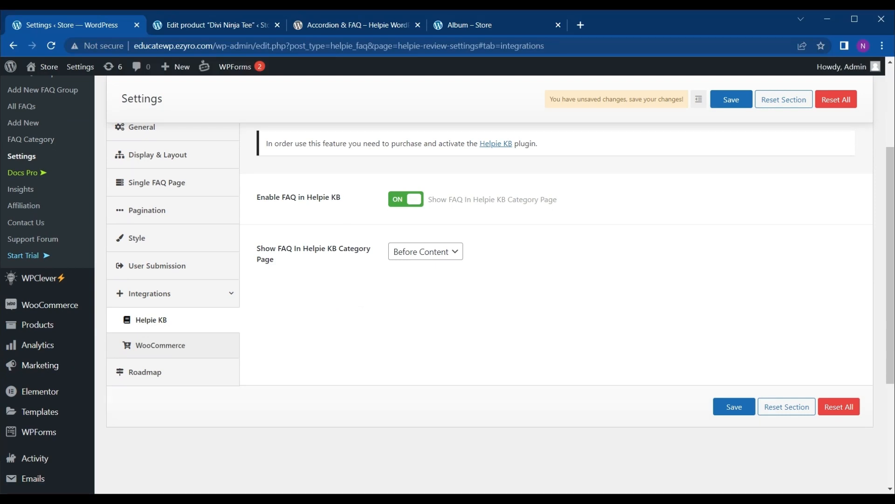
drag(306, 197, 356, 199)
click(325, 273)
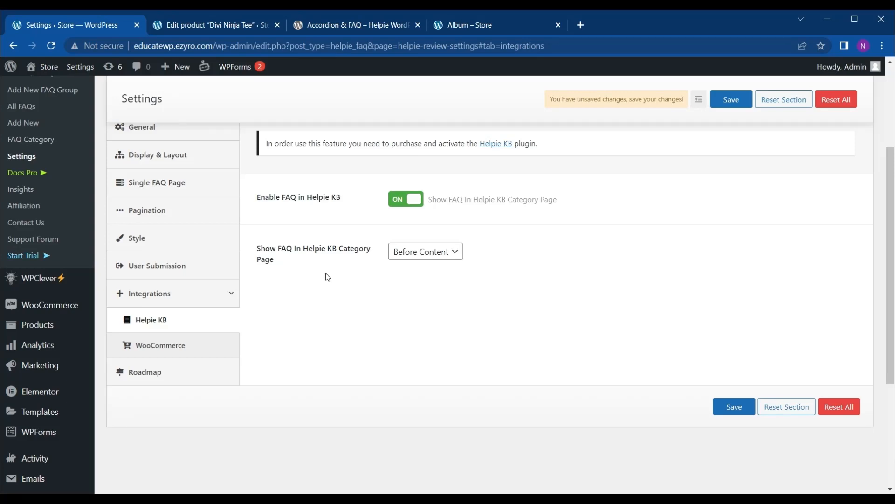
Review the WooCommerce integration options for showing FAQs, FAQ search, the tab title and Product FAQ Relations
click(177, 340)
scroll(318, 192, up, 1)
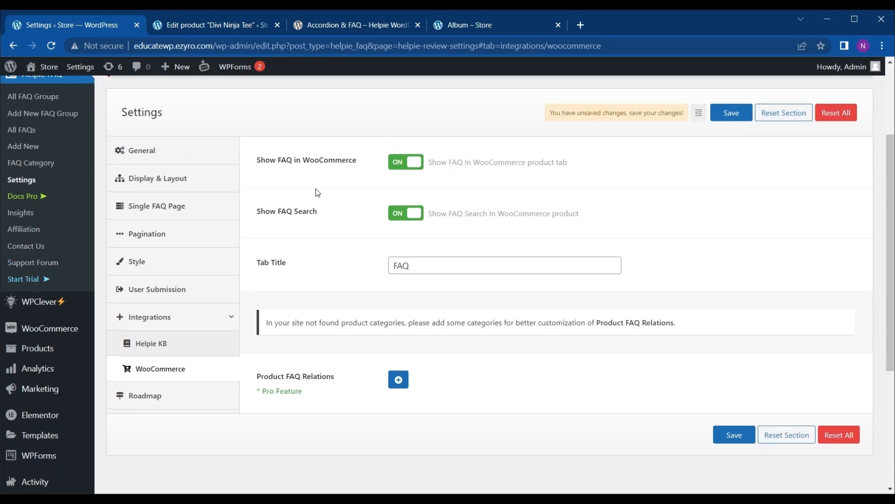
scroll(317, 192, down, 2)
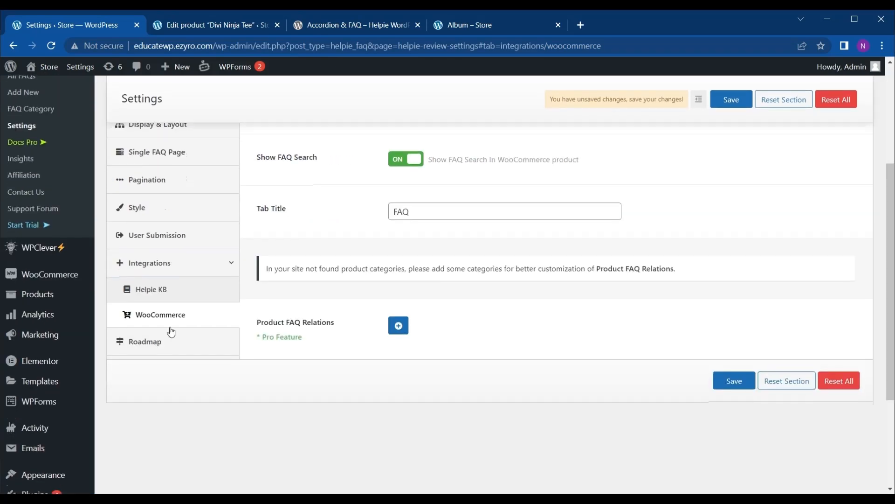
Open the Roadmap section of the plugin settings and examine its feature voting notice
click(160, 341)
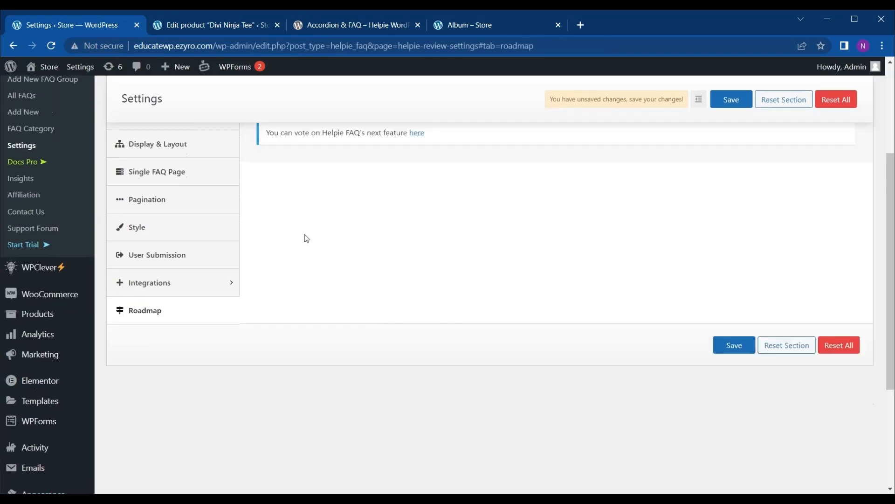
scroll(306, 236, up, 2)
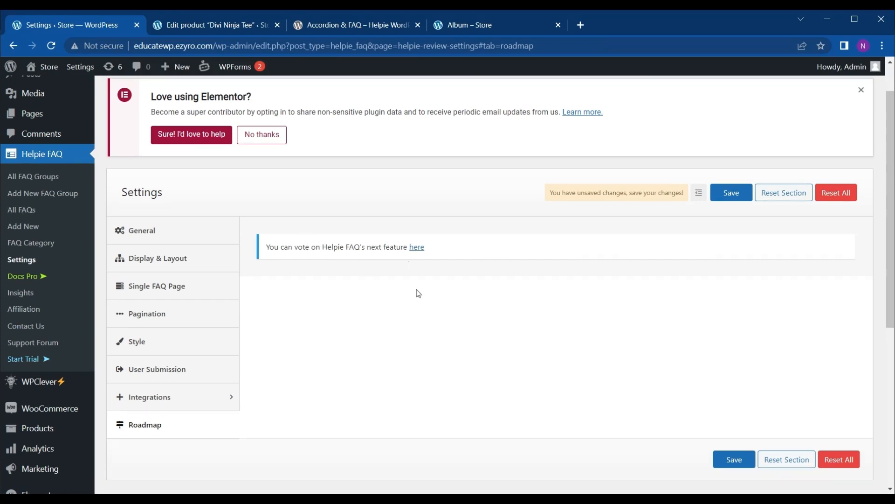
scroll(418, 294, down, 1)
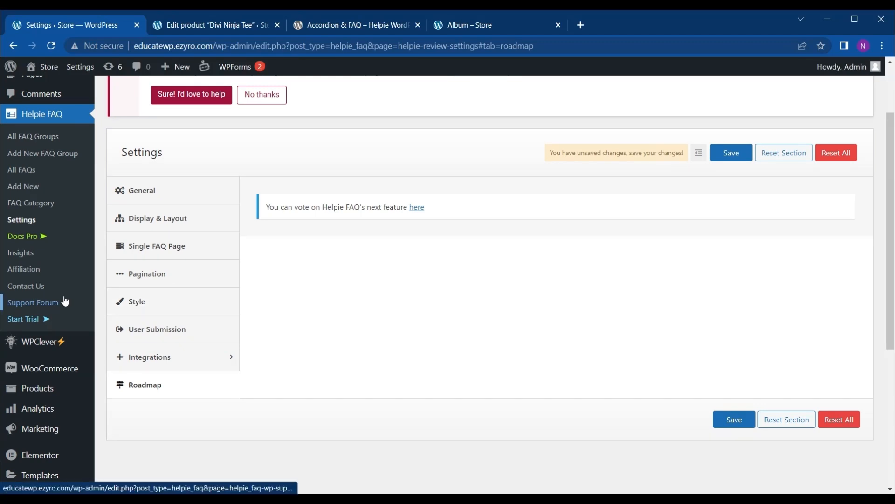
scroll(65, 301, up, 1)
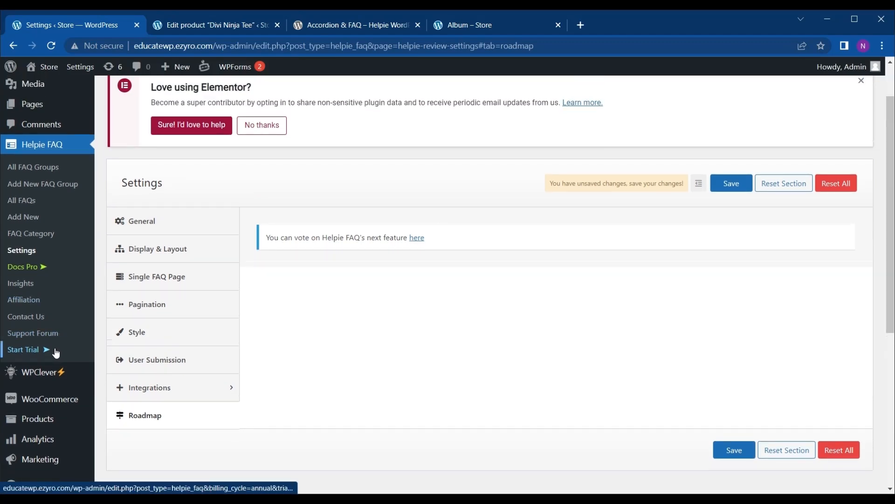
Leave the settings without saving, open the Start Trial pricing page, and compare the Free and Pro plans and their features
click(55, 350)
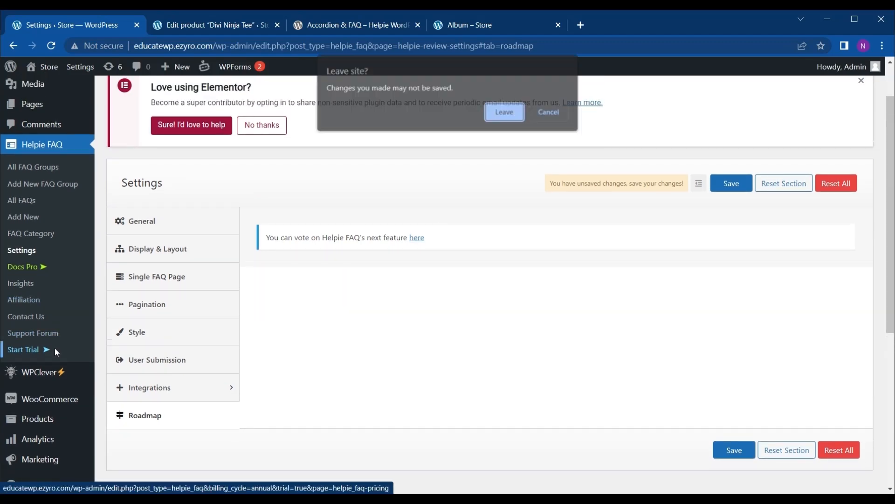
click(502, 109)
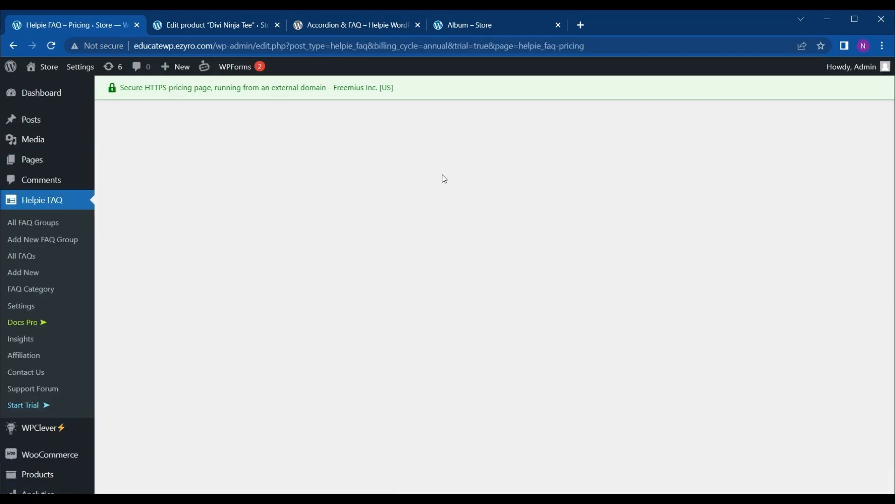
scroll(421, 267, down, 3)
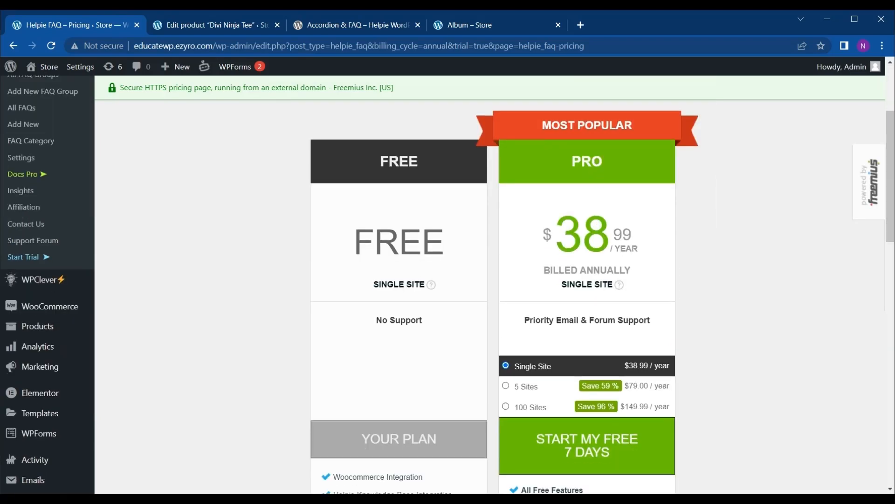
scroll(611, 289, down, 2)
scroll(404, 287, down, 2)
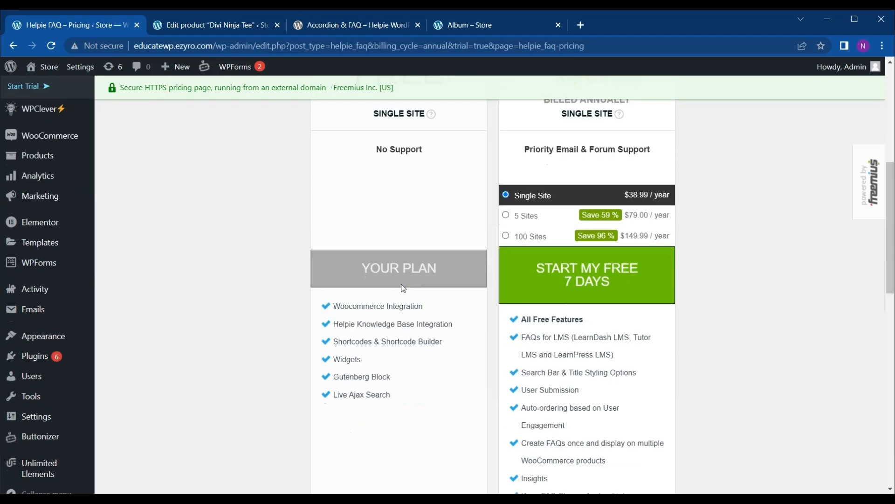
scroll(394, 198, up, 2)
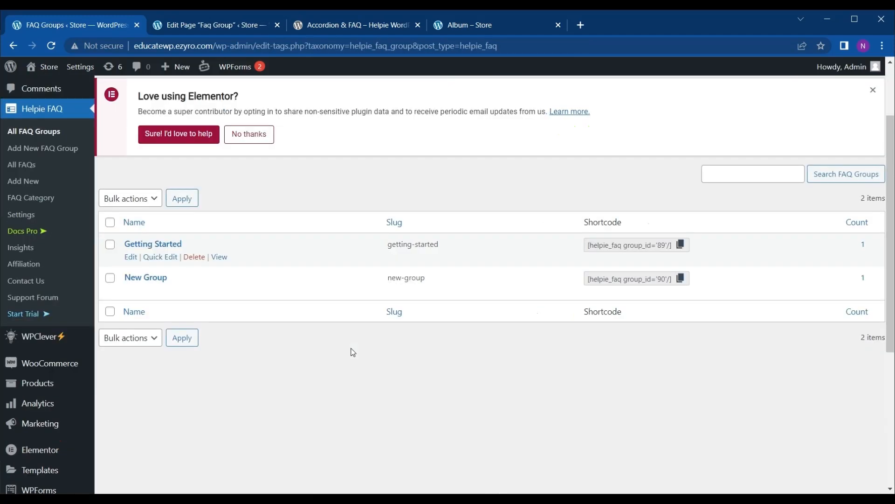
Look over the FAQ groups and their shortcodes, and switch to the Faq Group page editor containing the group shortcode
scroll(353, 352, down, 2)
scroll(204, 277, up, 3)
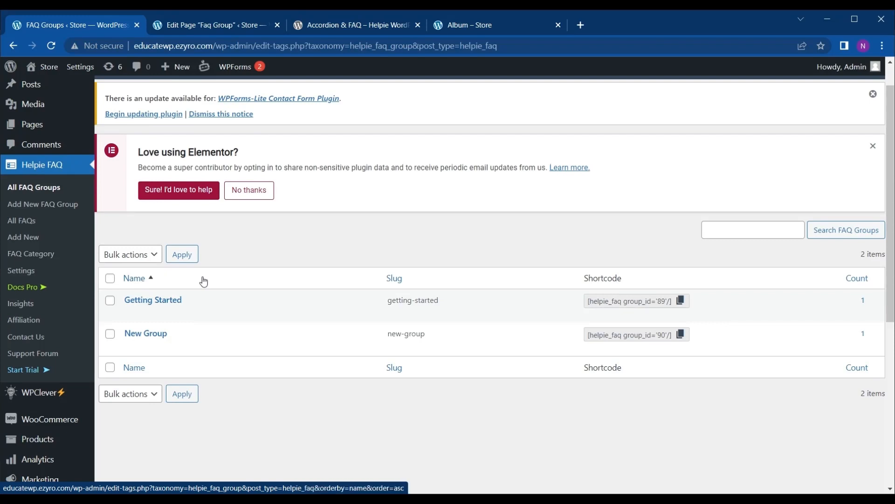
click(230, 25)
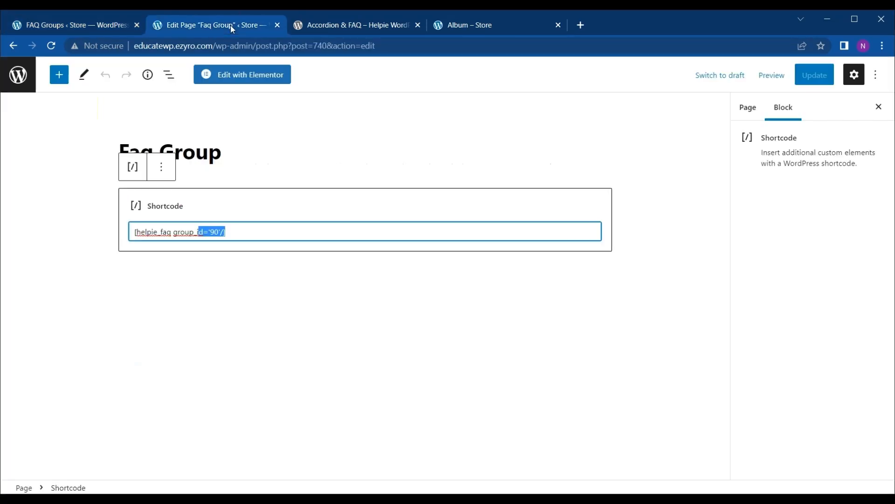